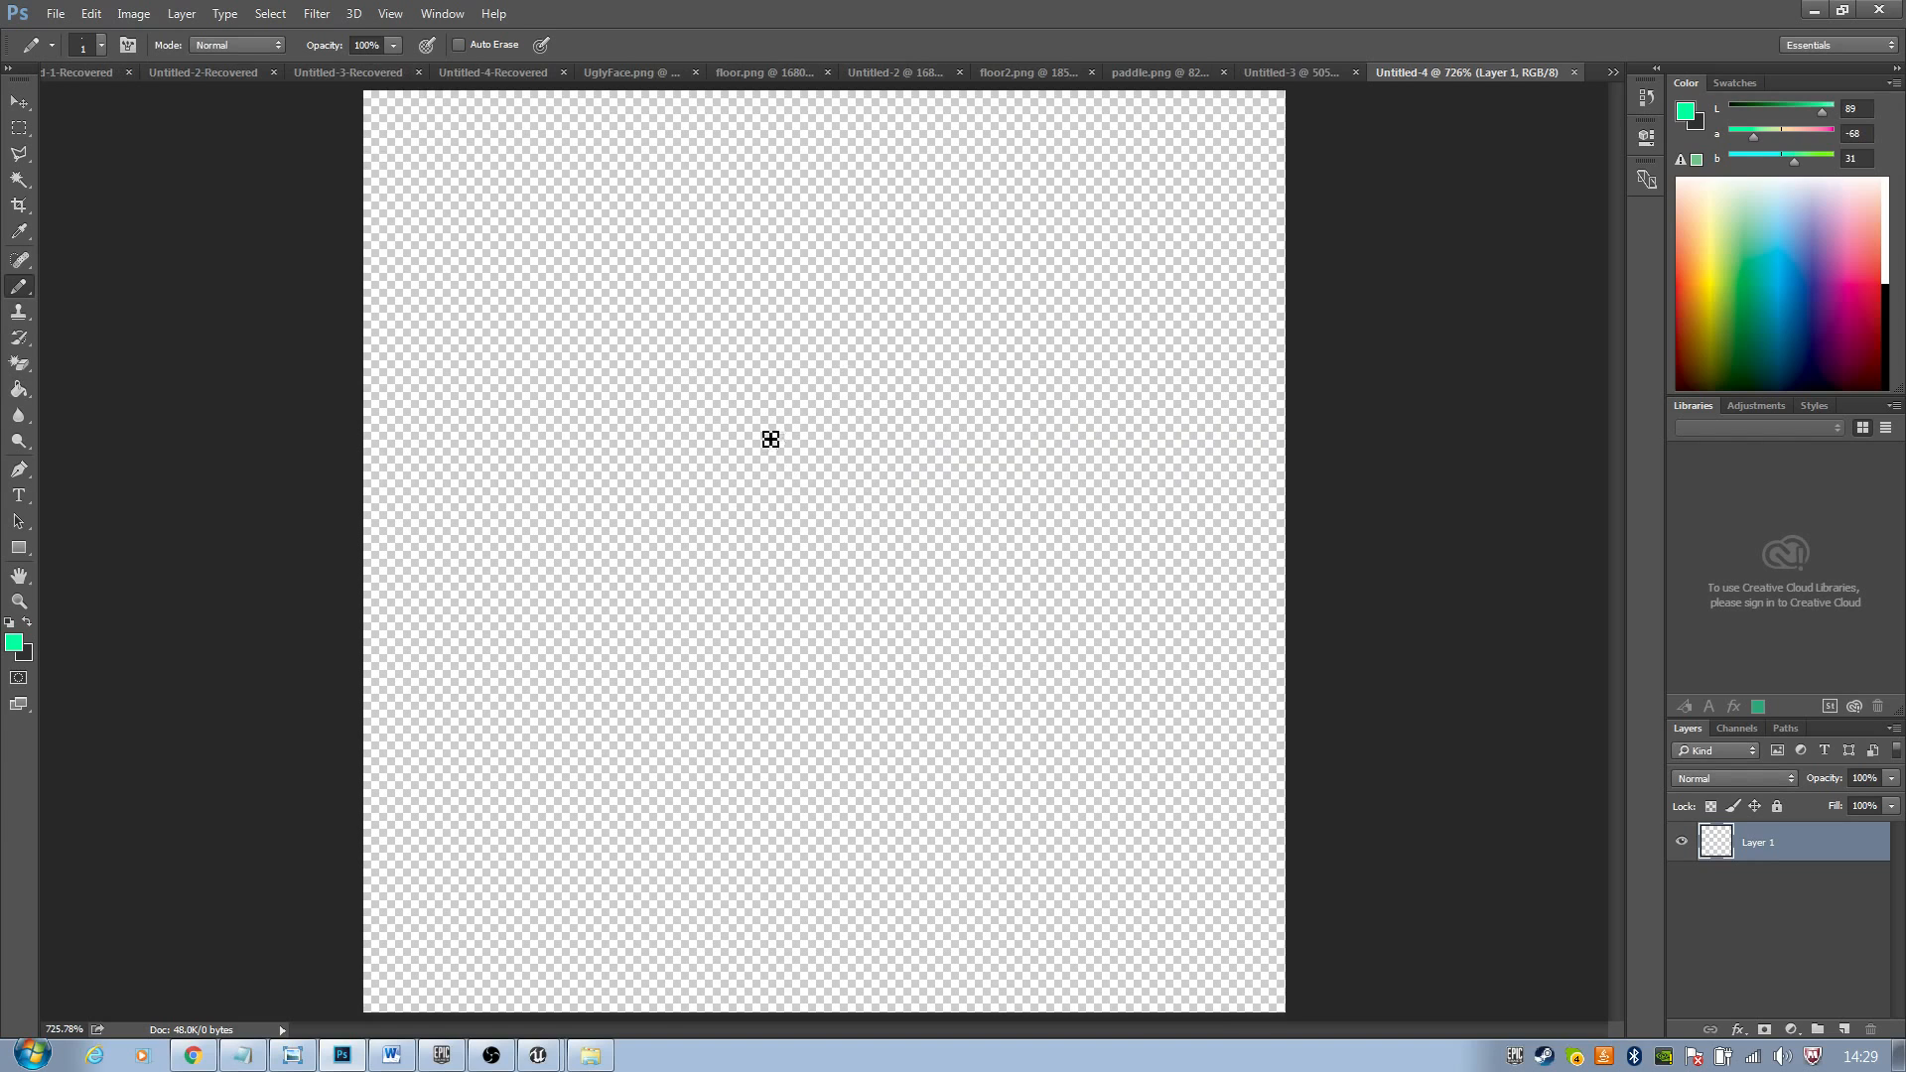
Enlarge the pencil brush and stamp one green filled circle that almost fills the transparent canvas
key(bracketright)
key(bracketright)
key(bracketright)
key(bracketright)
key(bracketright)
key(bracketright)
key(bracketright)
key(bracketright)
key(bracketright)
key(bracketright)
click(820, 546)
key(bracketleft)
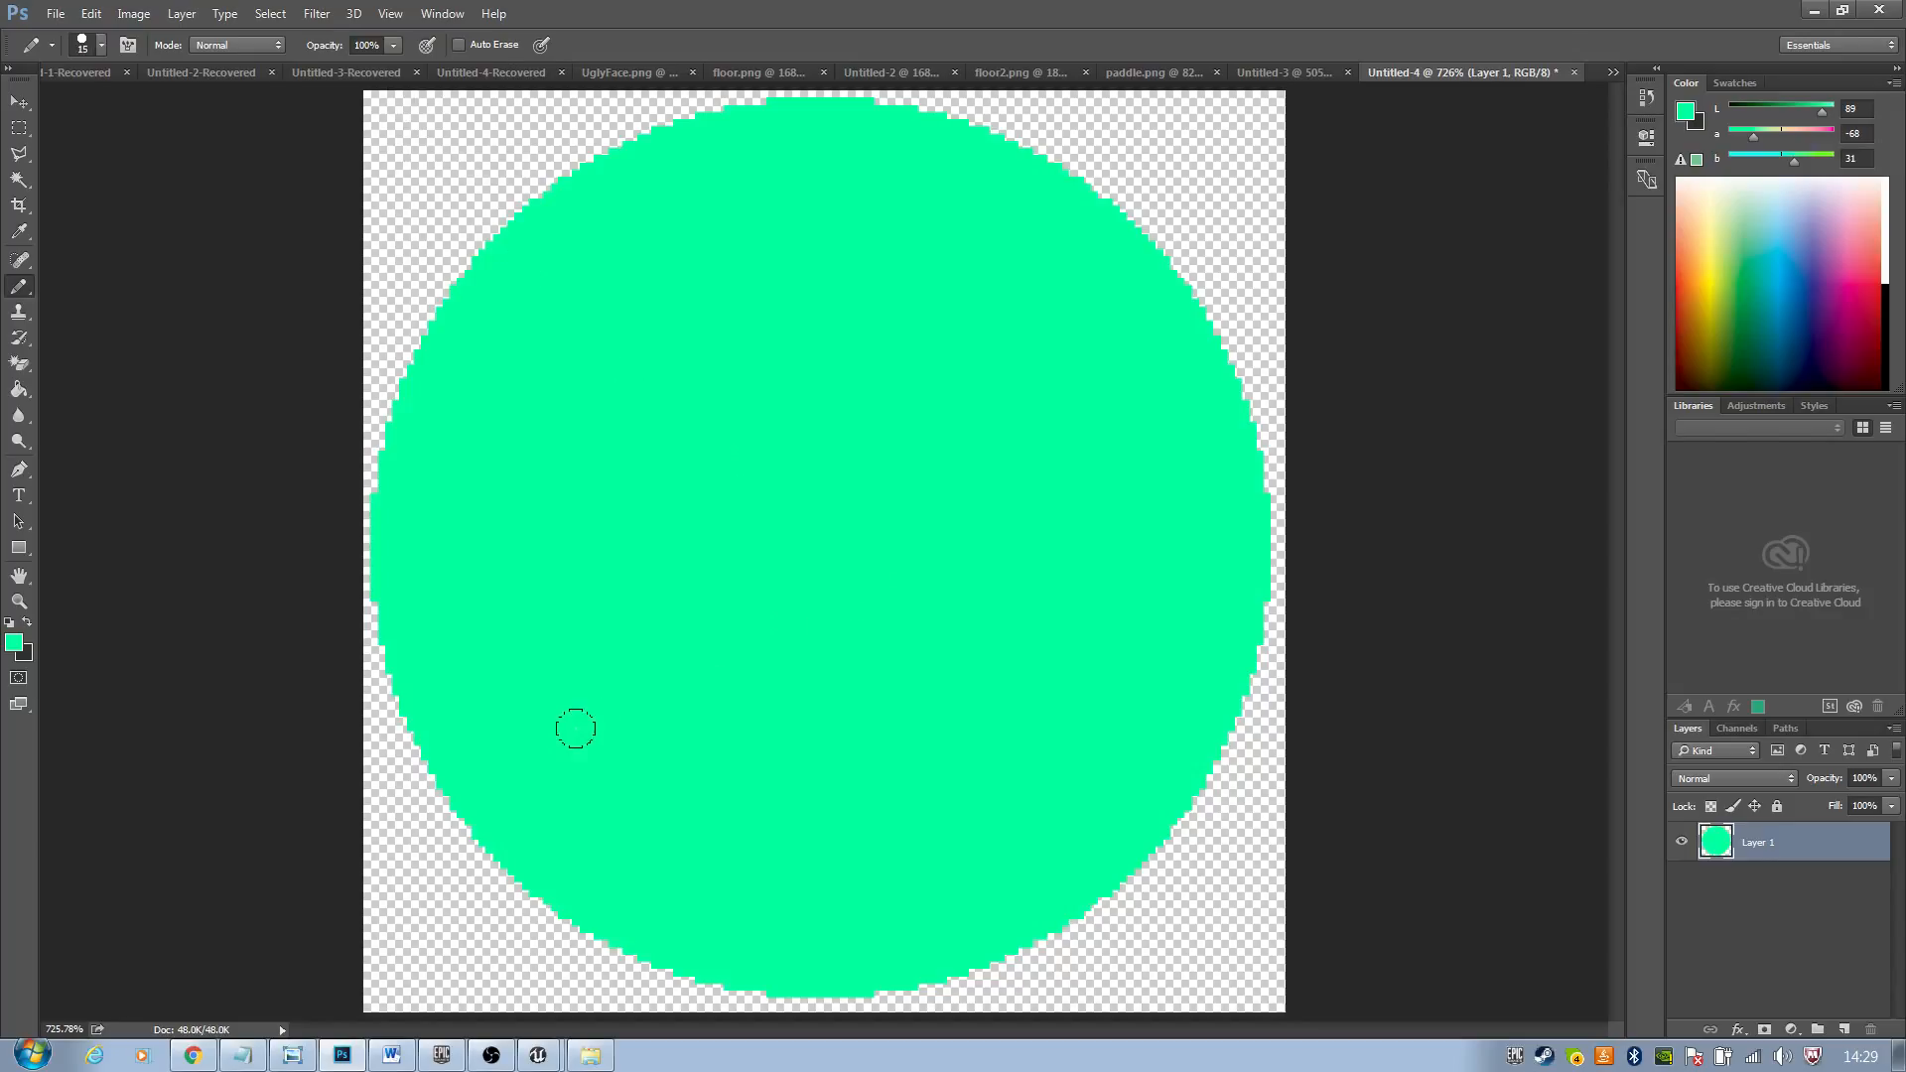
Erase two vertical slits into the circle's lower edge with the regular Eraser Tool to mark the sides of the jaw
key(e)
right_click(19, 363)
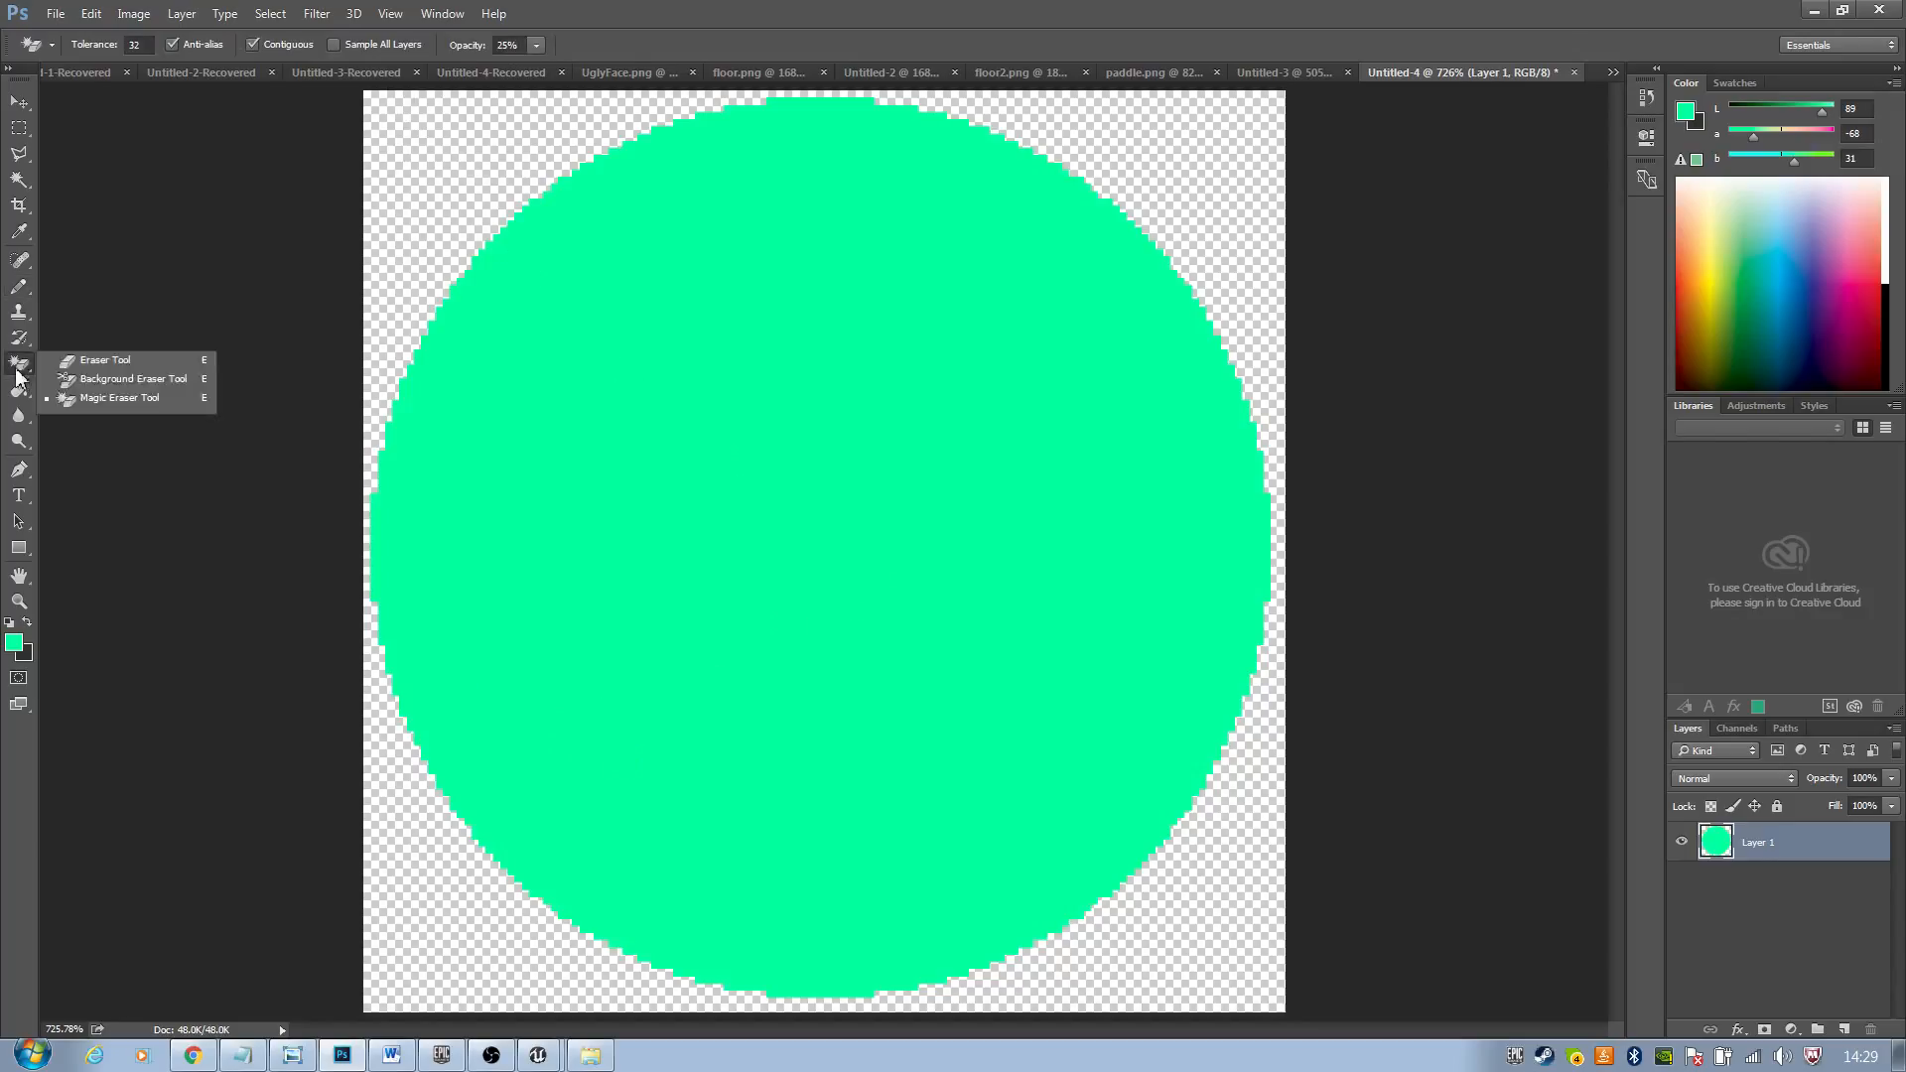
click(132, 362)
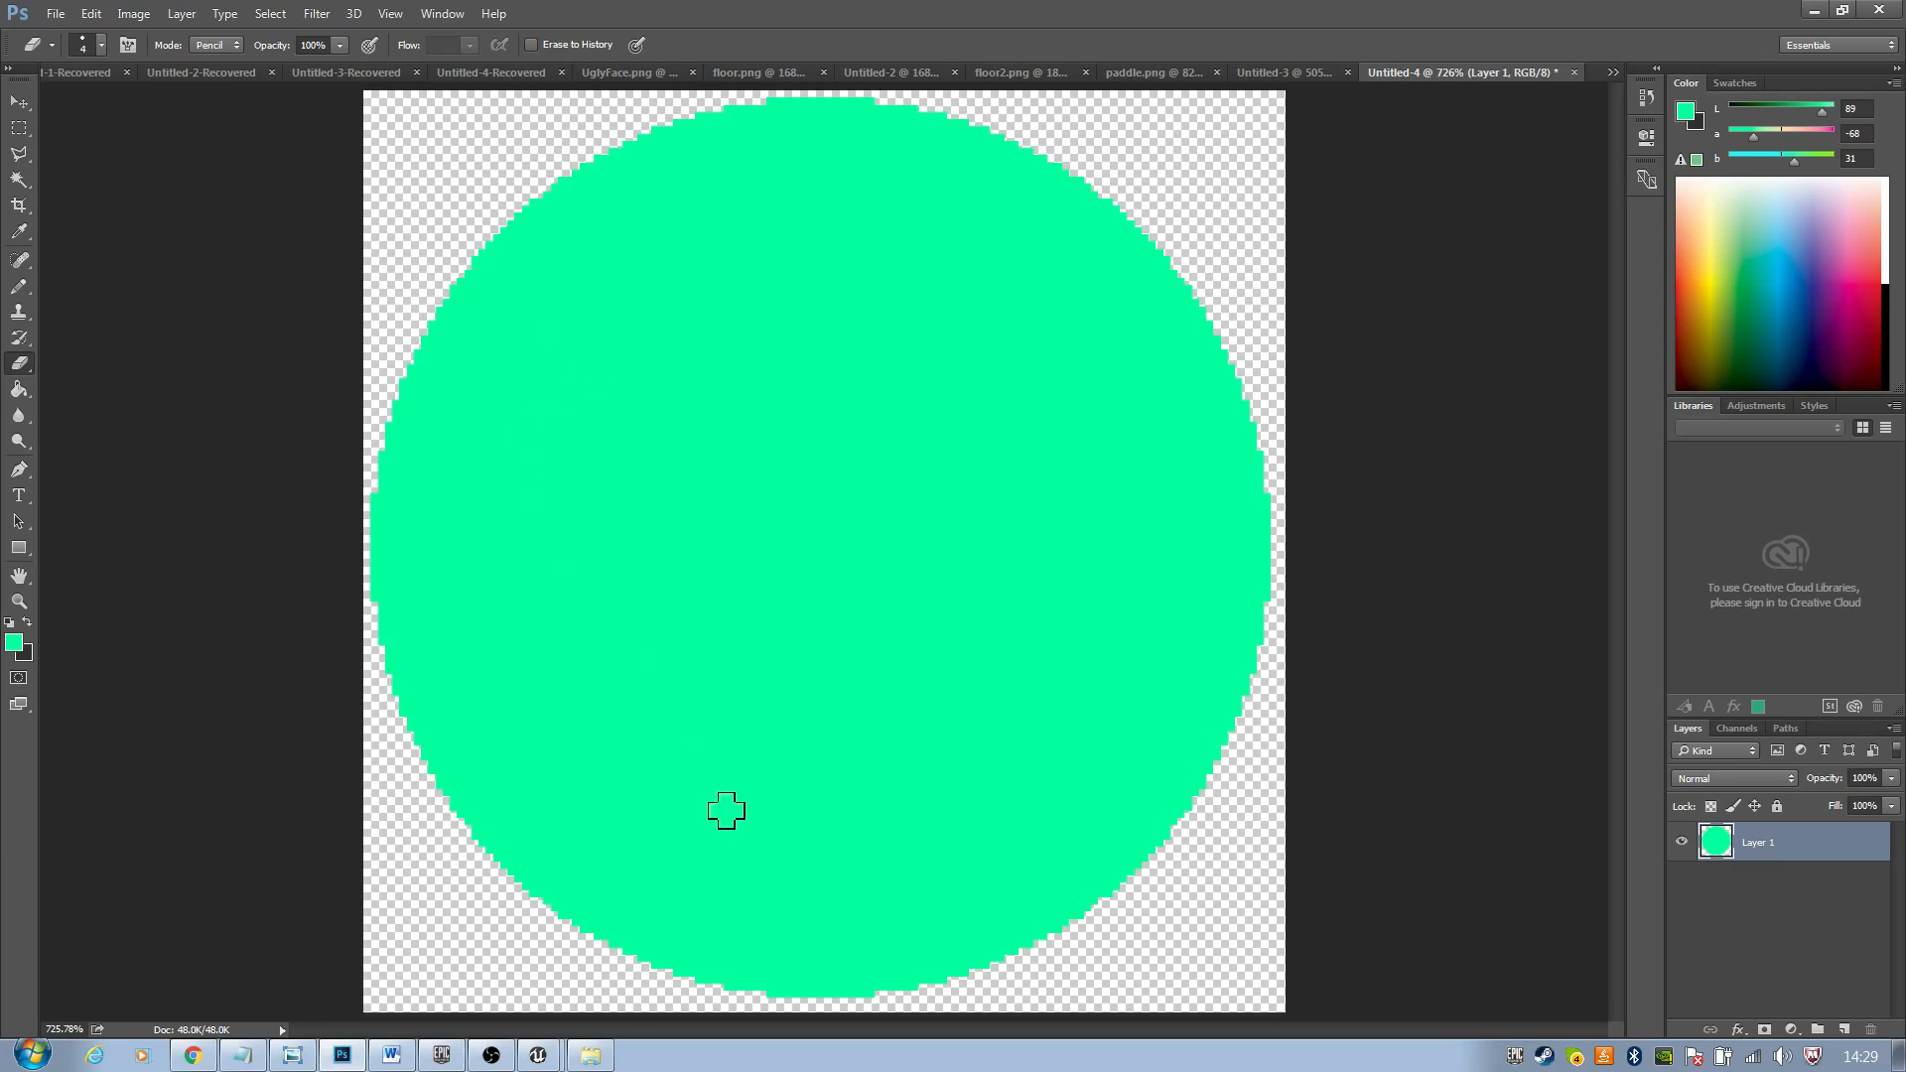
drag(600, 830, 601, 943)
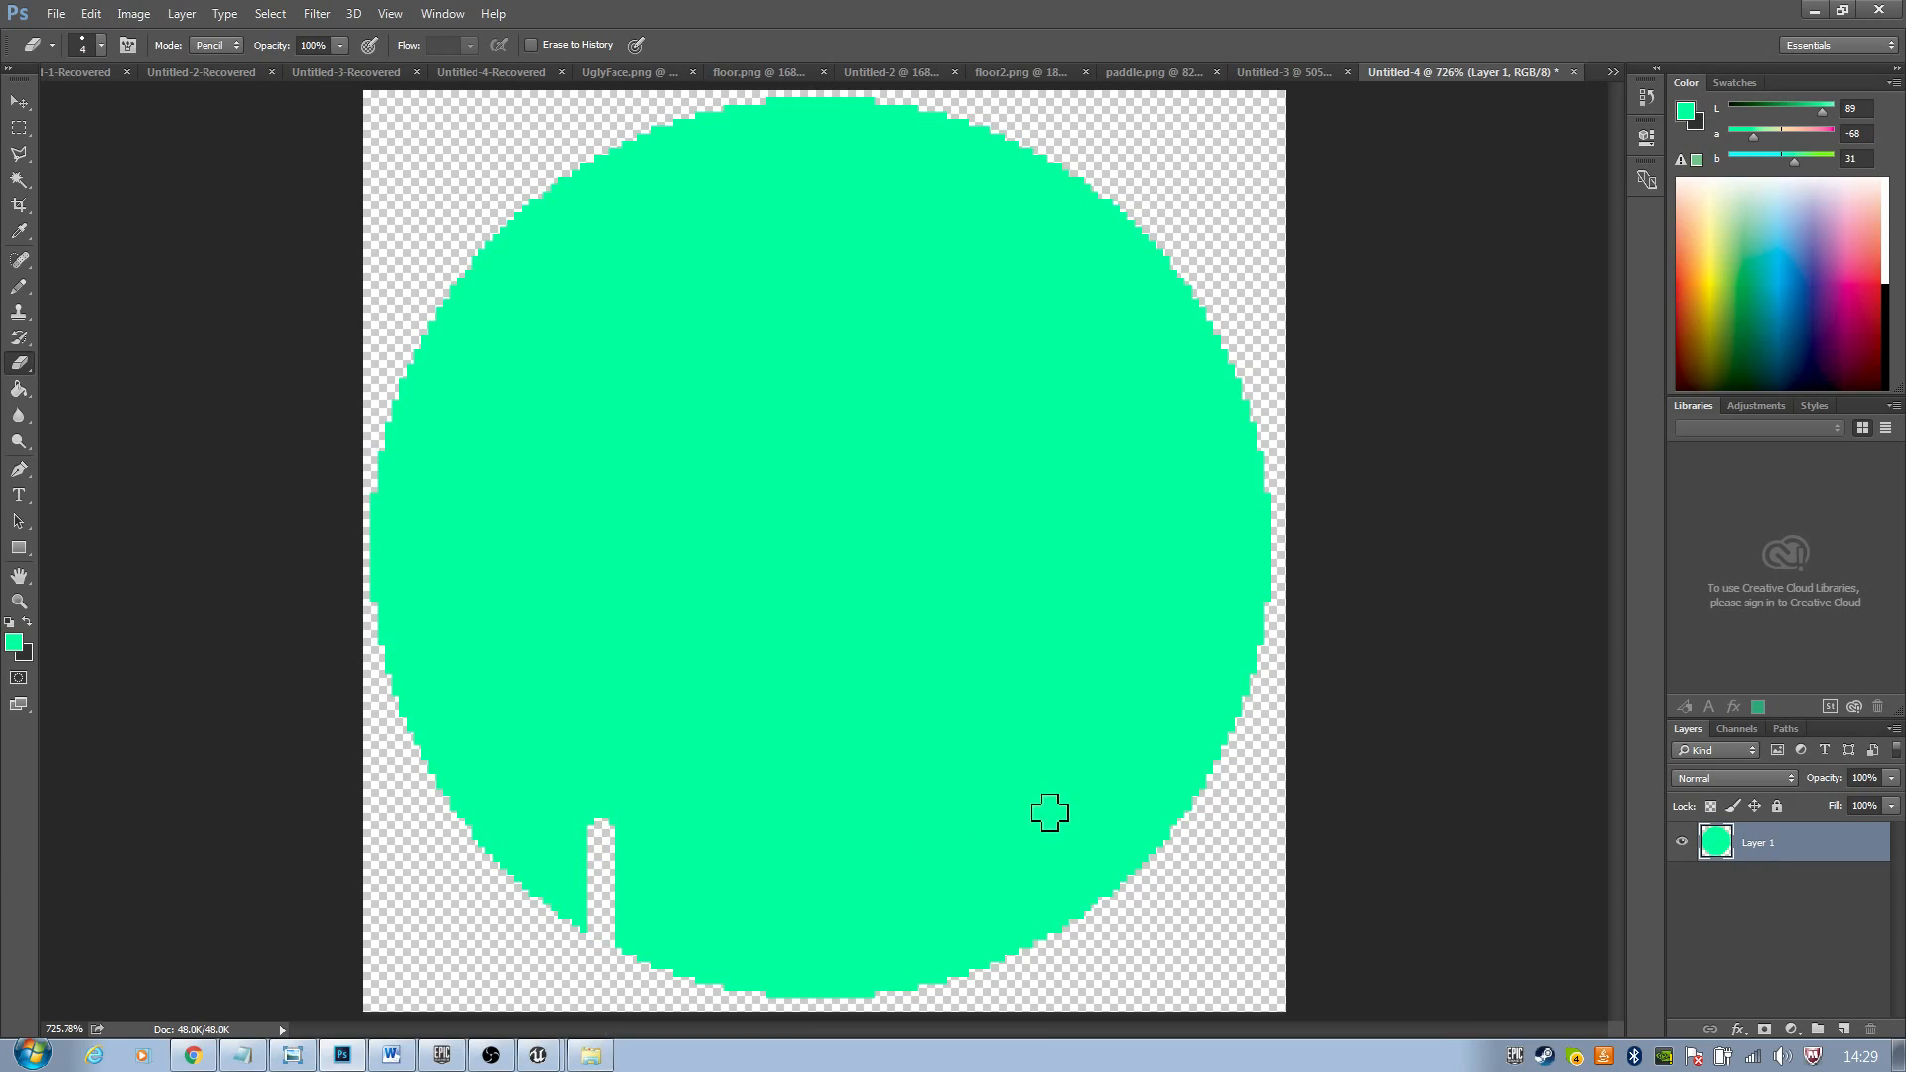
drag(1033, 819, 1034, 945)
Erase the circle's lower corners outside both jaw slits with a 20 px eraser, leaving rounded cutouts under the cheeks
key(bracketright)
key(bracketright)
key(bracketright)
key(bracketright)
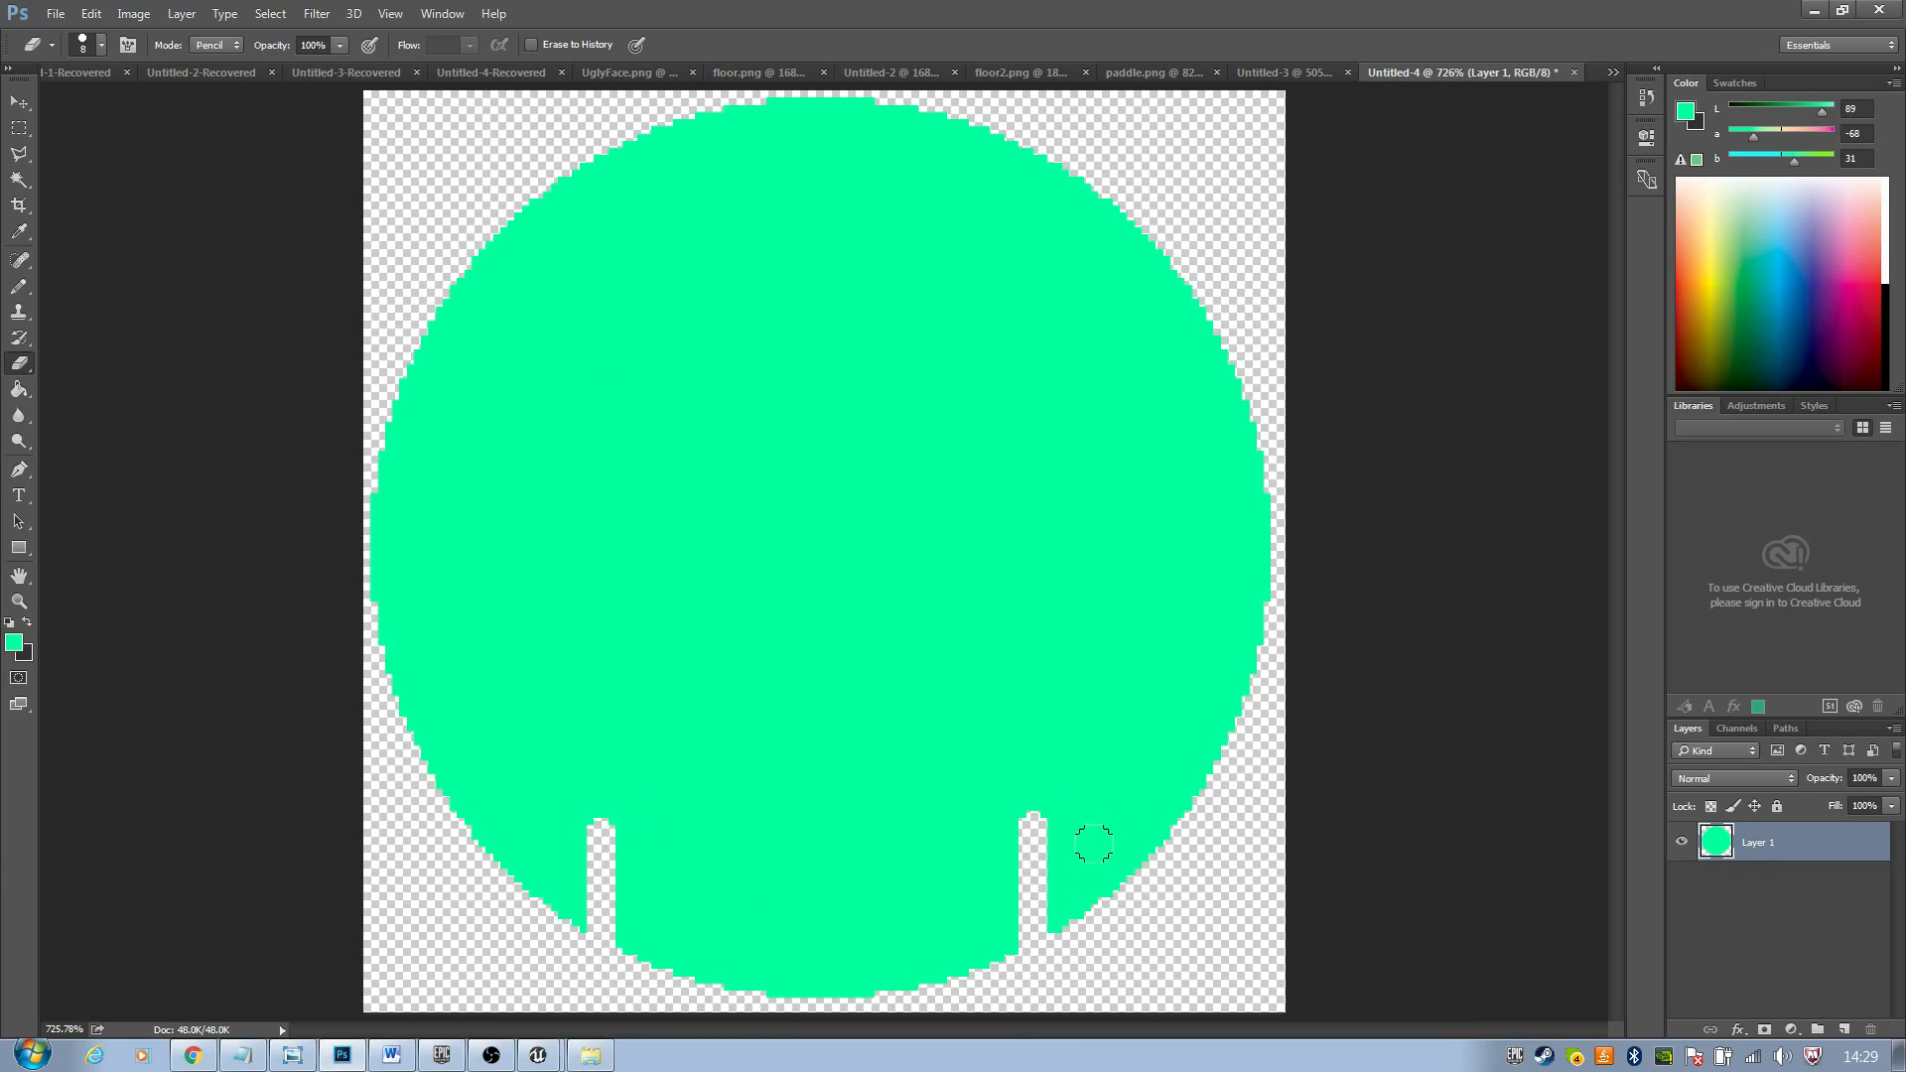
key(bracketright)
drag(1040, 770, 1039, 850)
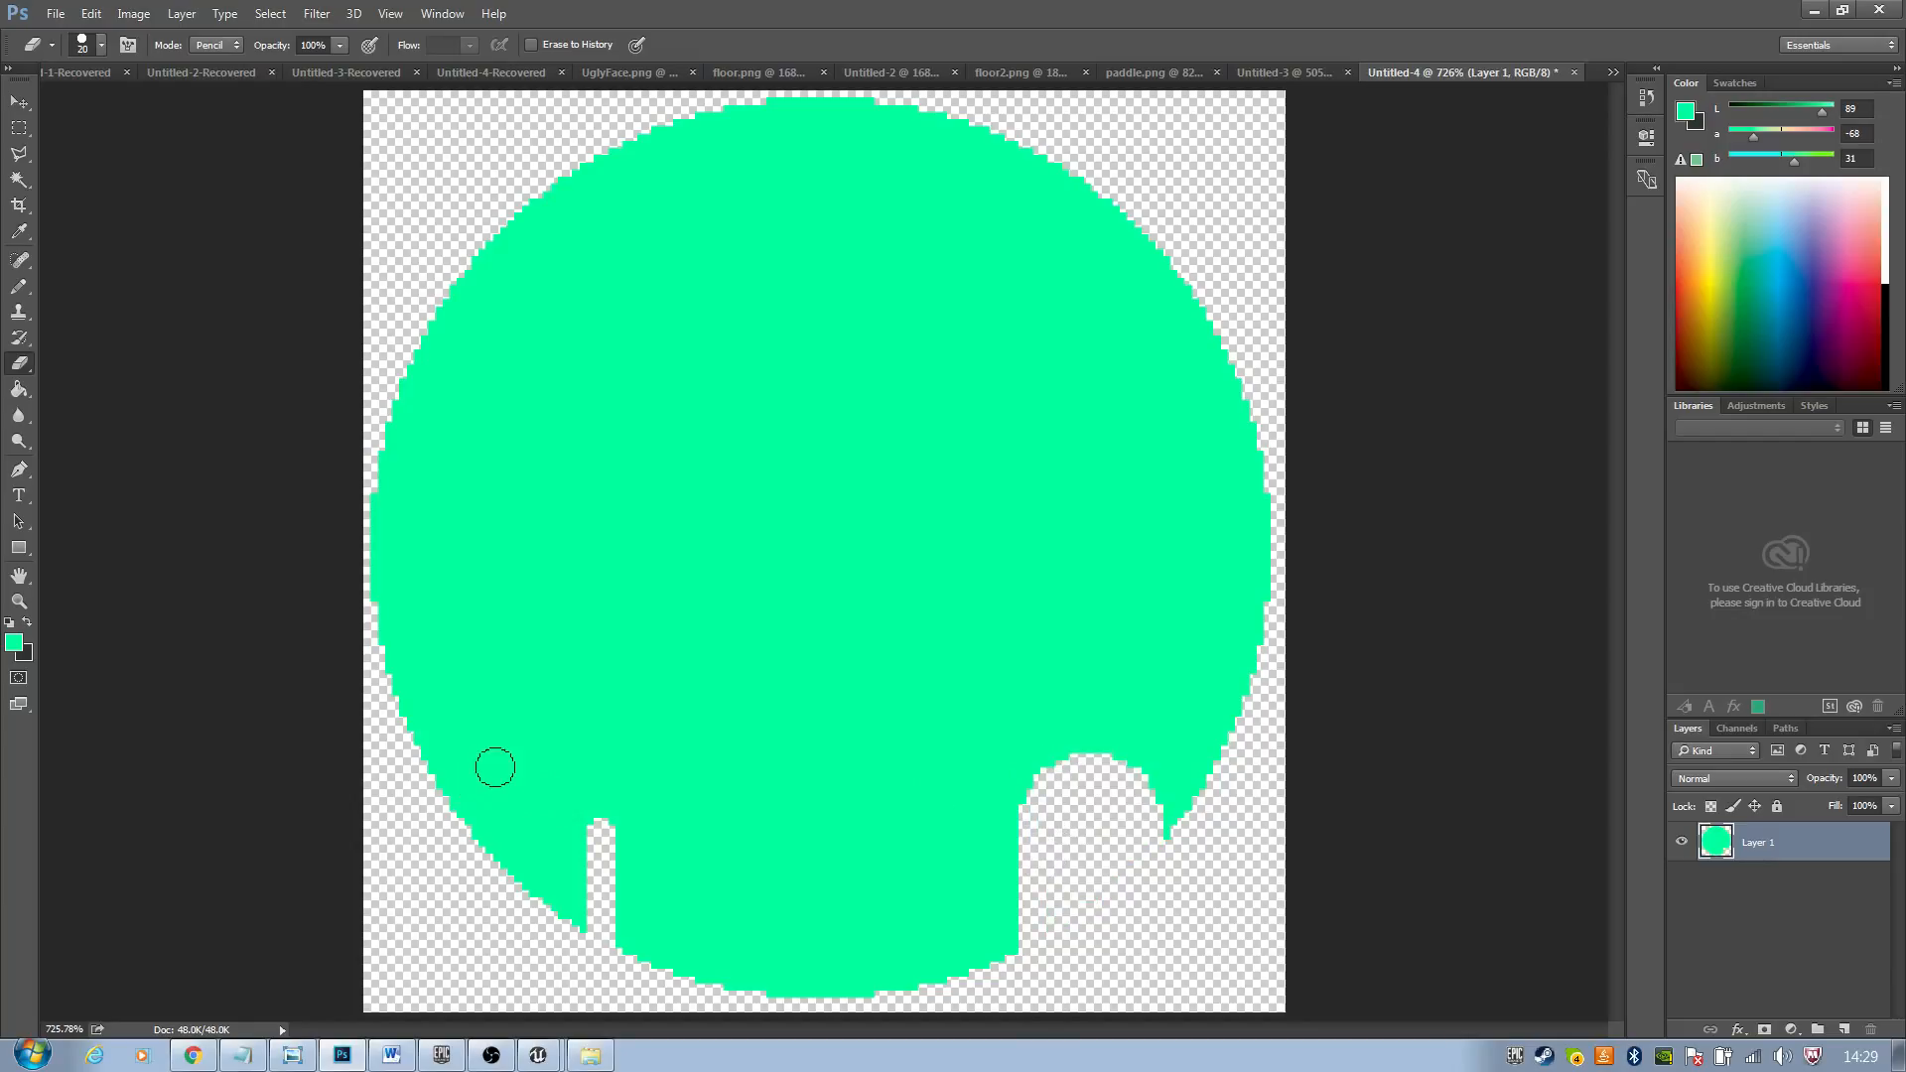
drag(485, 770, 487, 900)
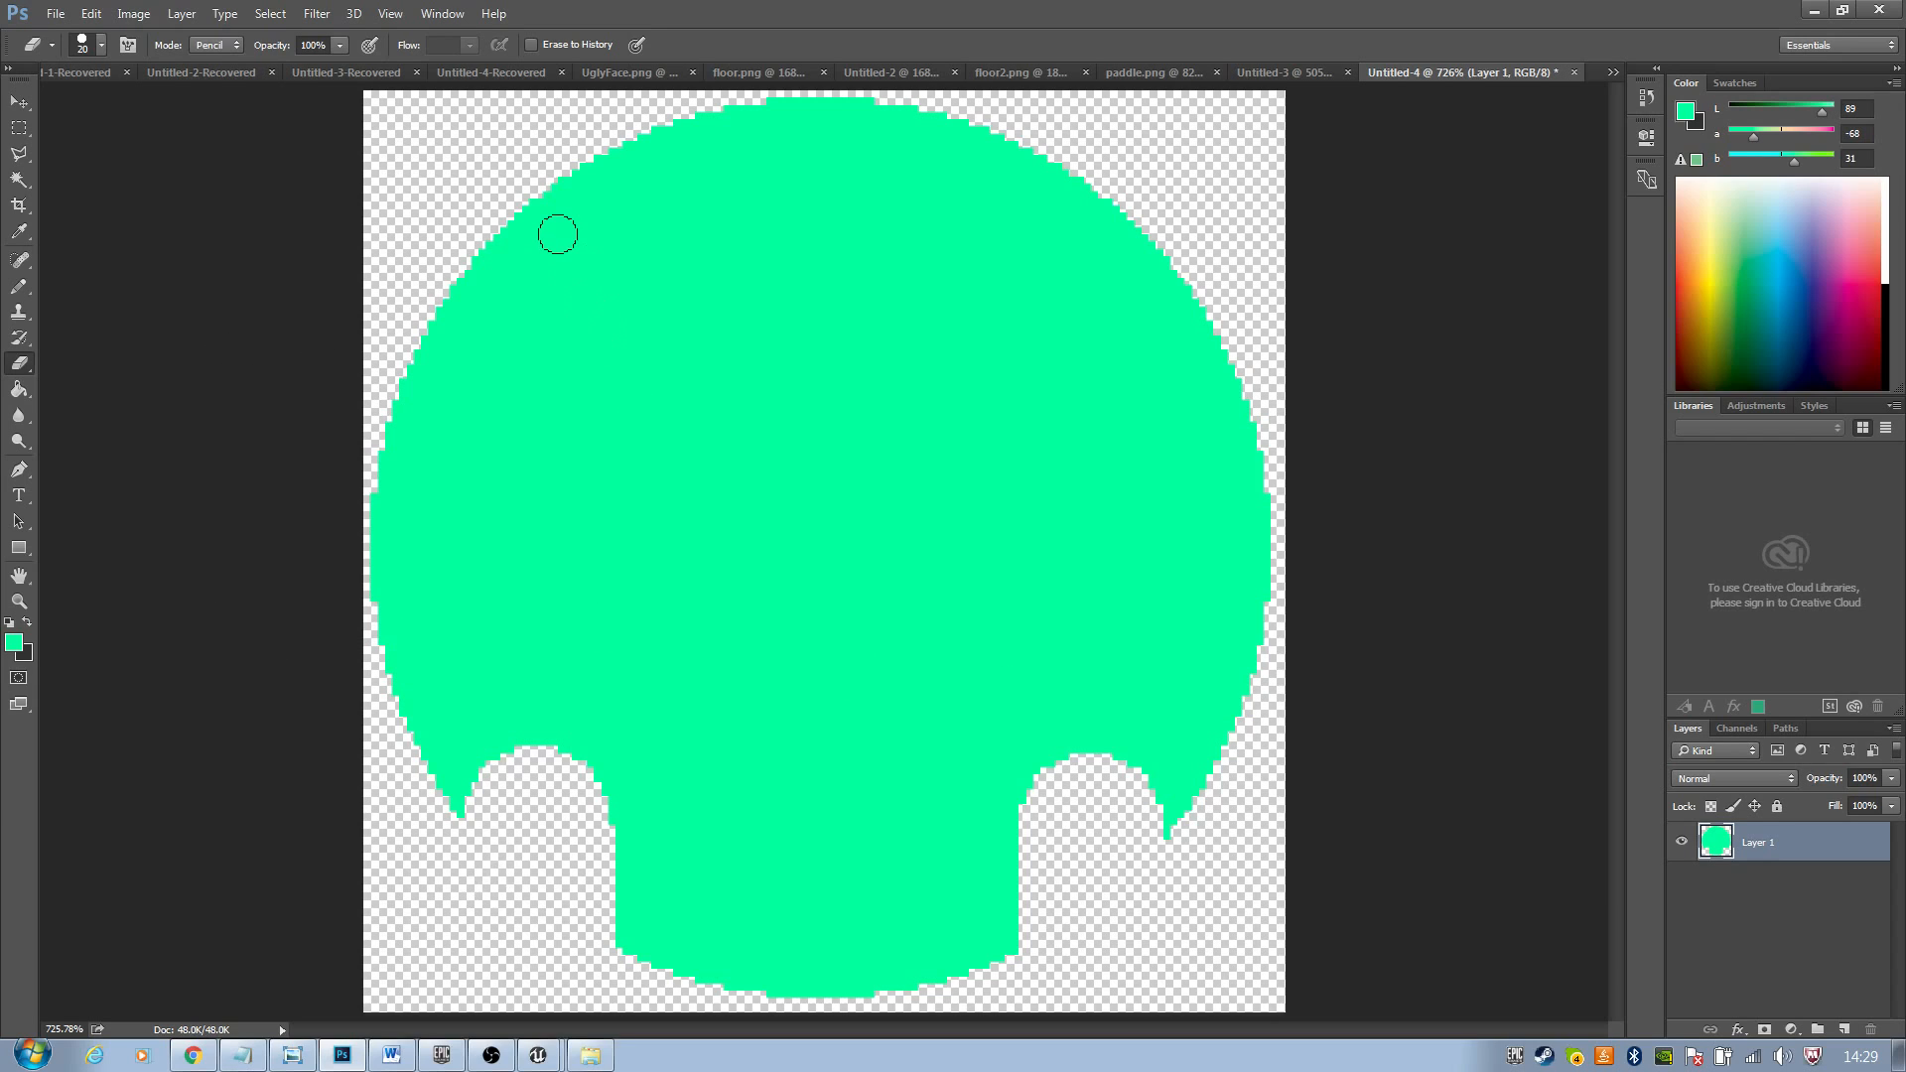
Erase two round eye sockets in the skull with the 20 px eraser, placed level with each other
click(635, 480)
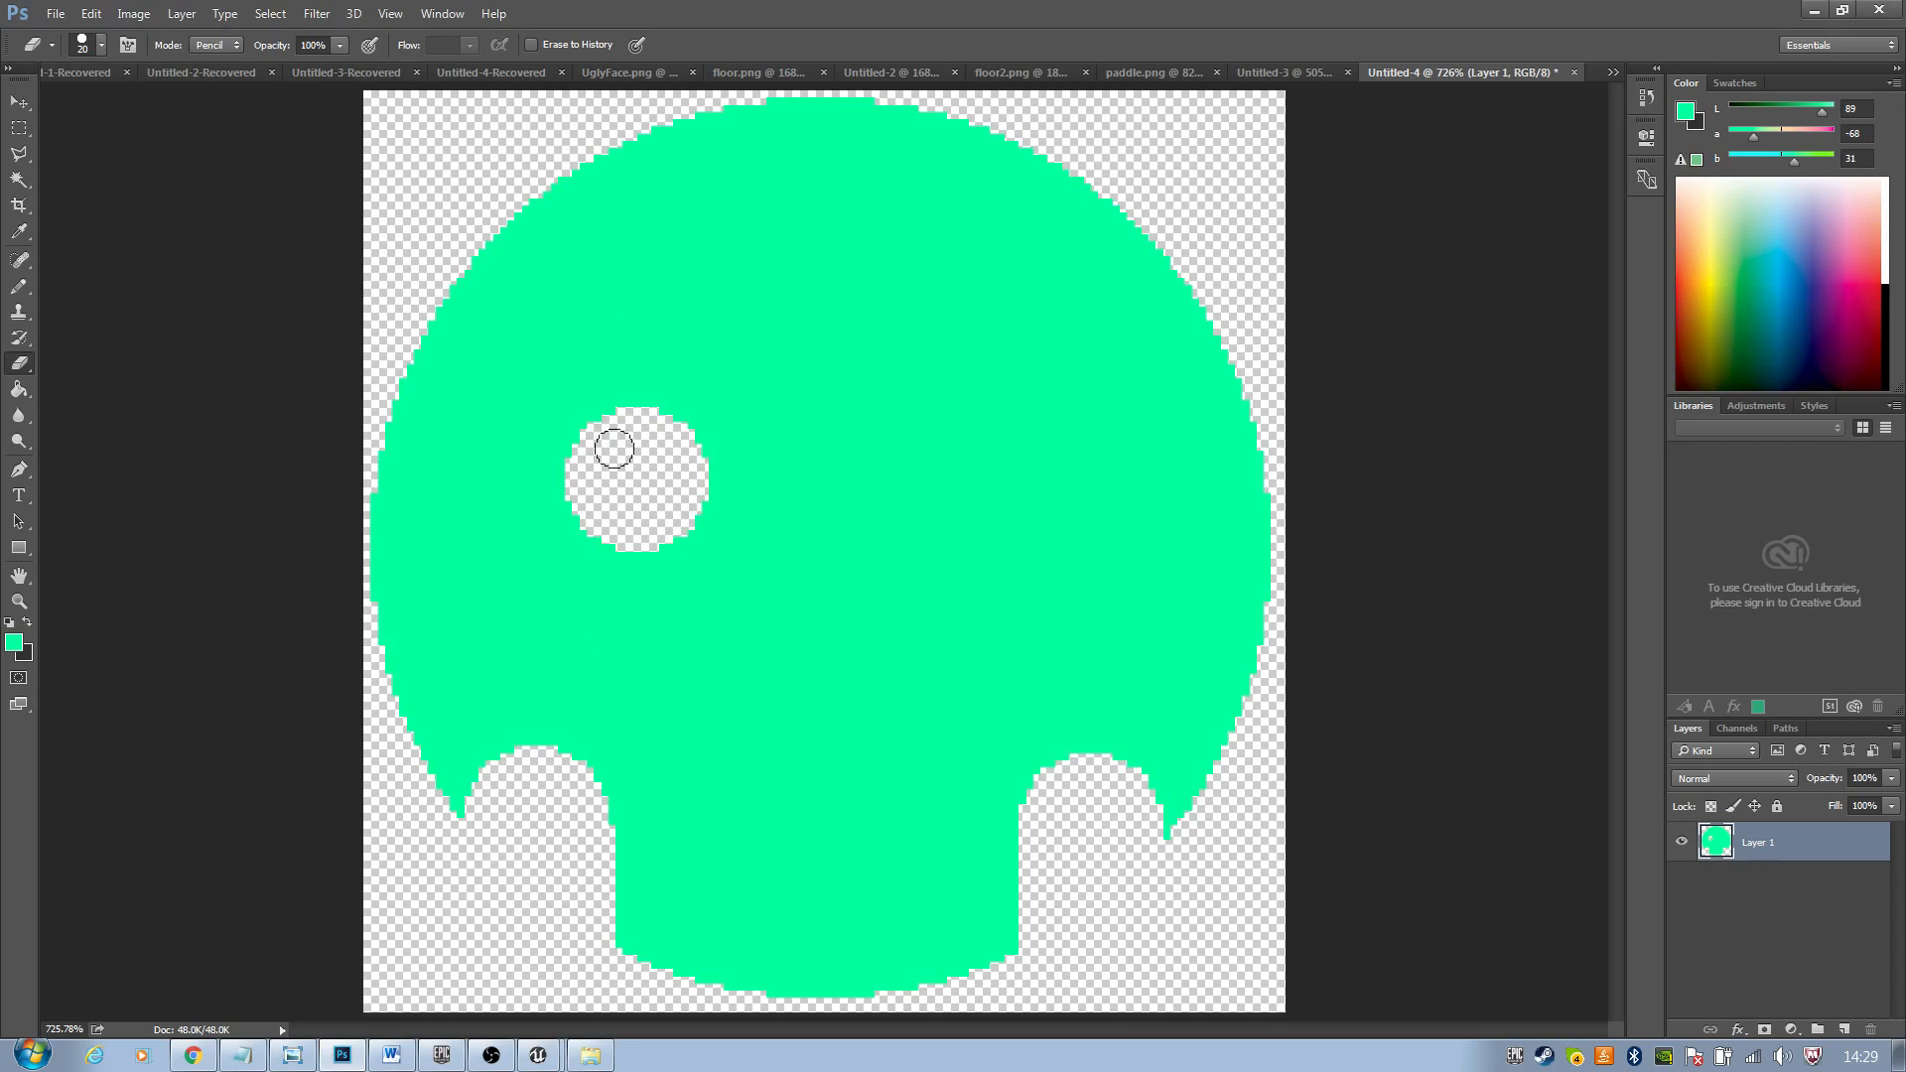
click(1004, 470)
key(ctrl+z)
click(968, 472)
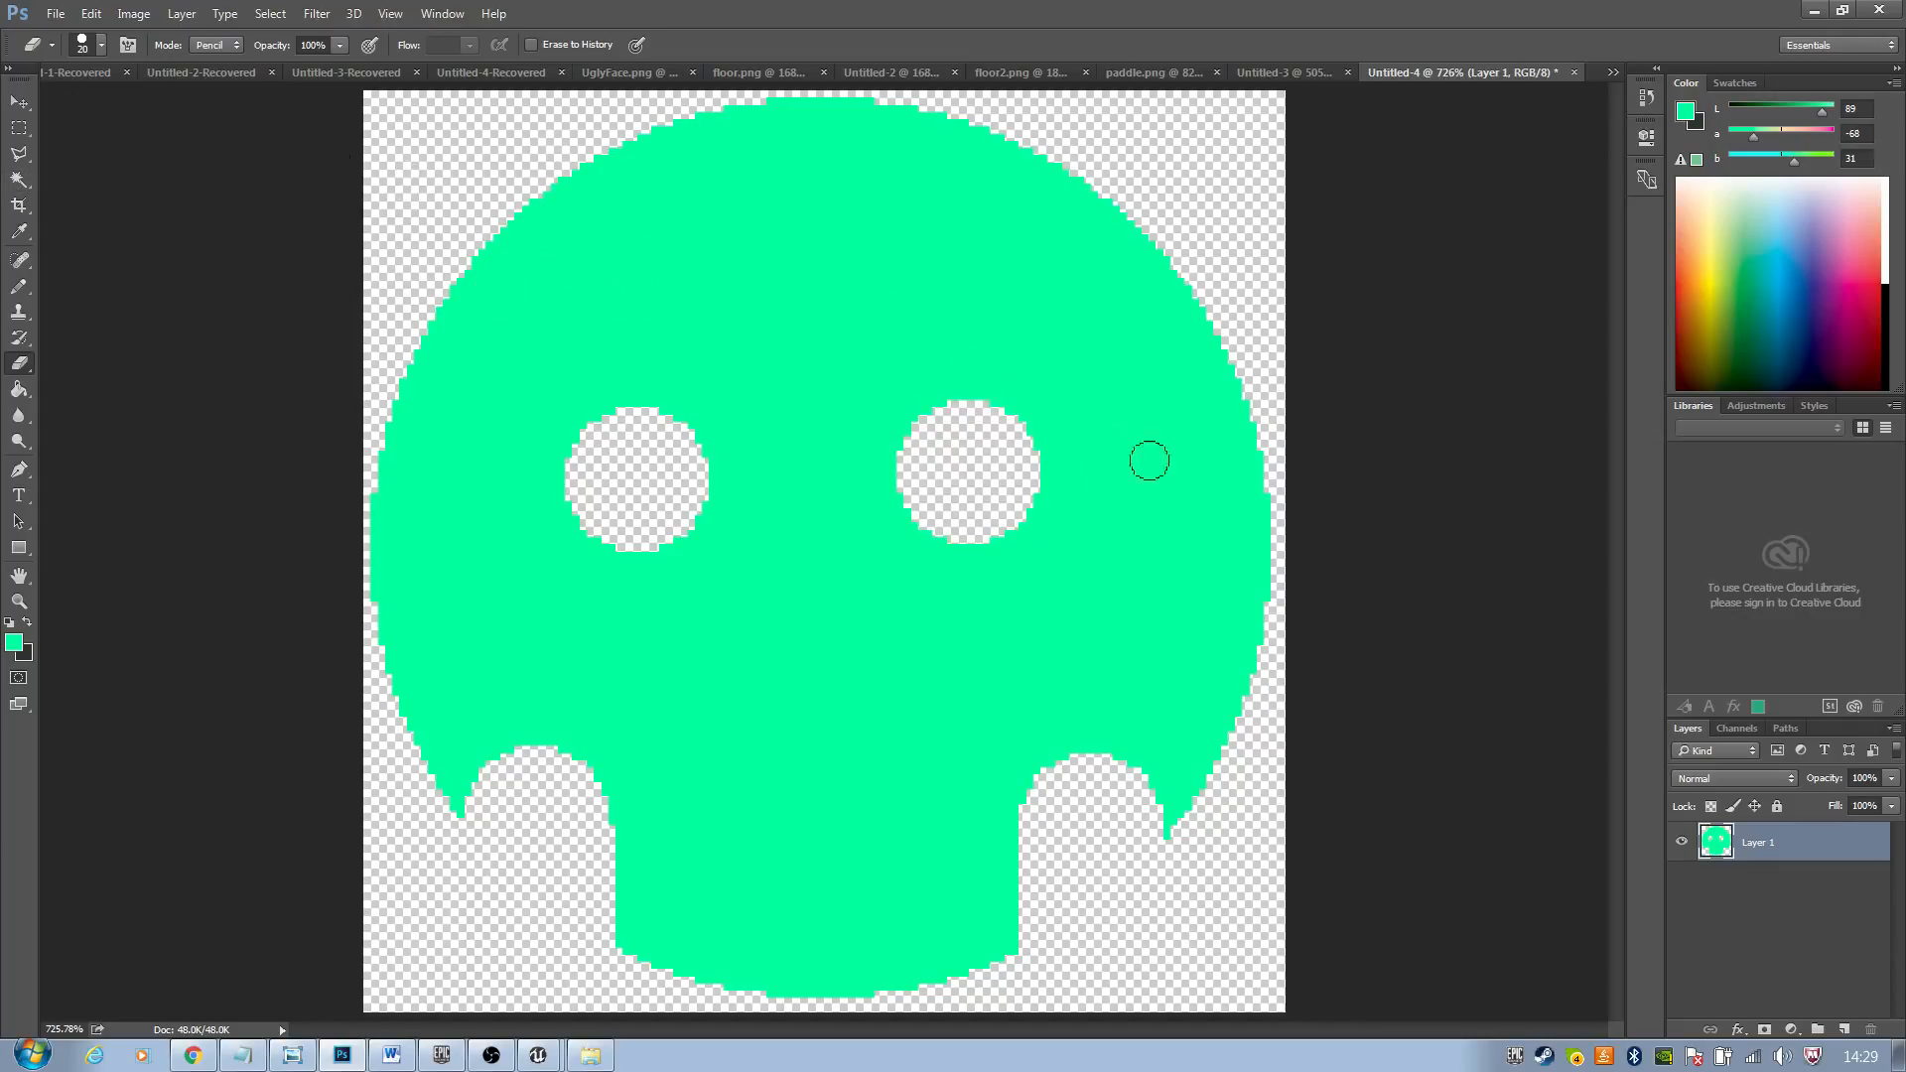
Erase an inverted V-shaped nose below and between the eye sockets using a smaller eraser
key(bracketleft)
key(bracketleft)
click(809, 576)
shift+click(755, 650)
drag(815, 581, 864, 638)
Reduce the eraser to 1 px and erase two thin vertical tooth gaps in the left half of the jaw
key(bracketleft)
key(bracketleft)
key(bracketleft)
key(bracketleft)
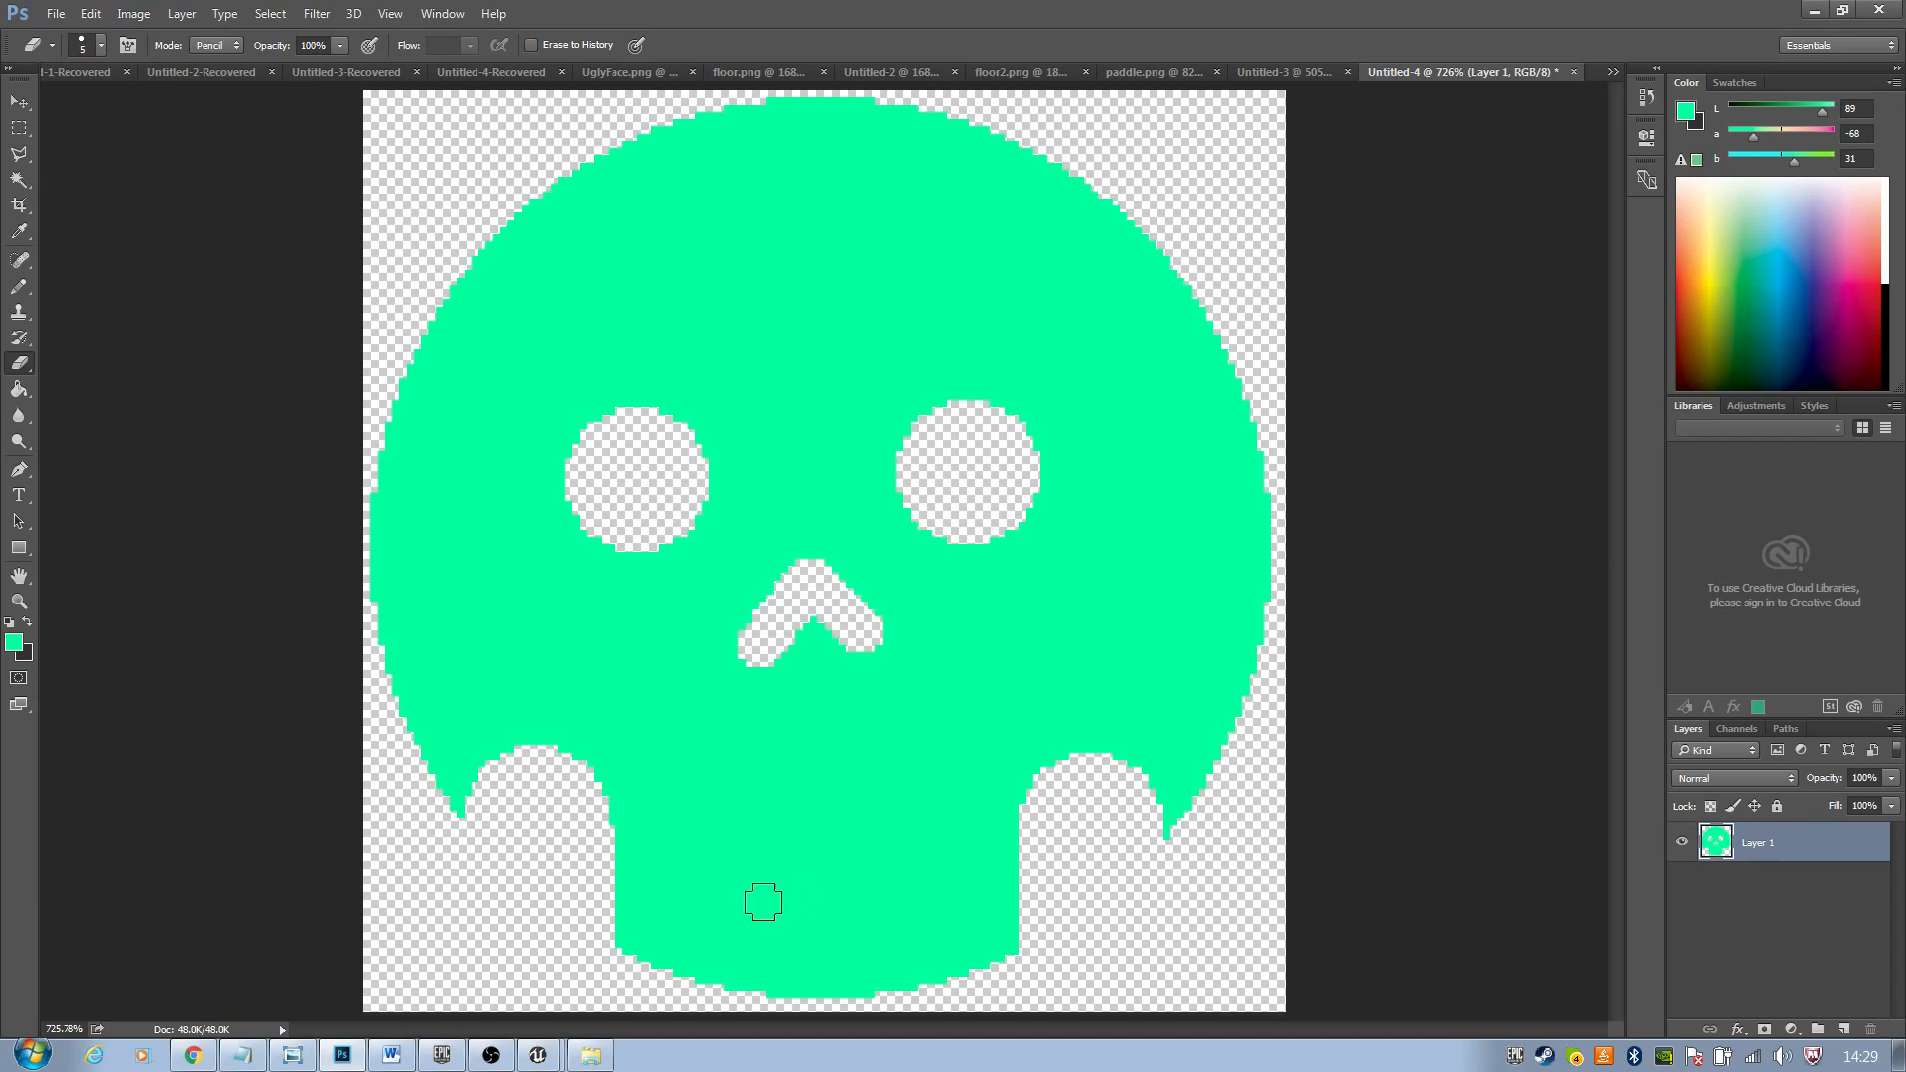
drag(669, 891, 669, 969)
drag(758, 881, 758, 991)
key(ctrl+z)
click(734, 887)
shift+click(735, 1002)
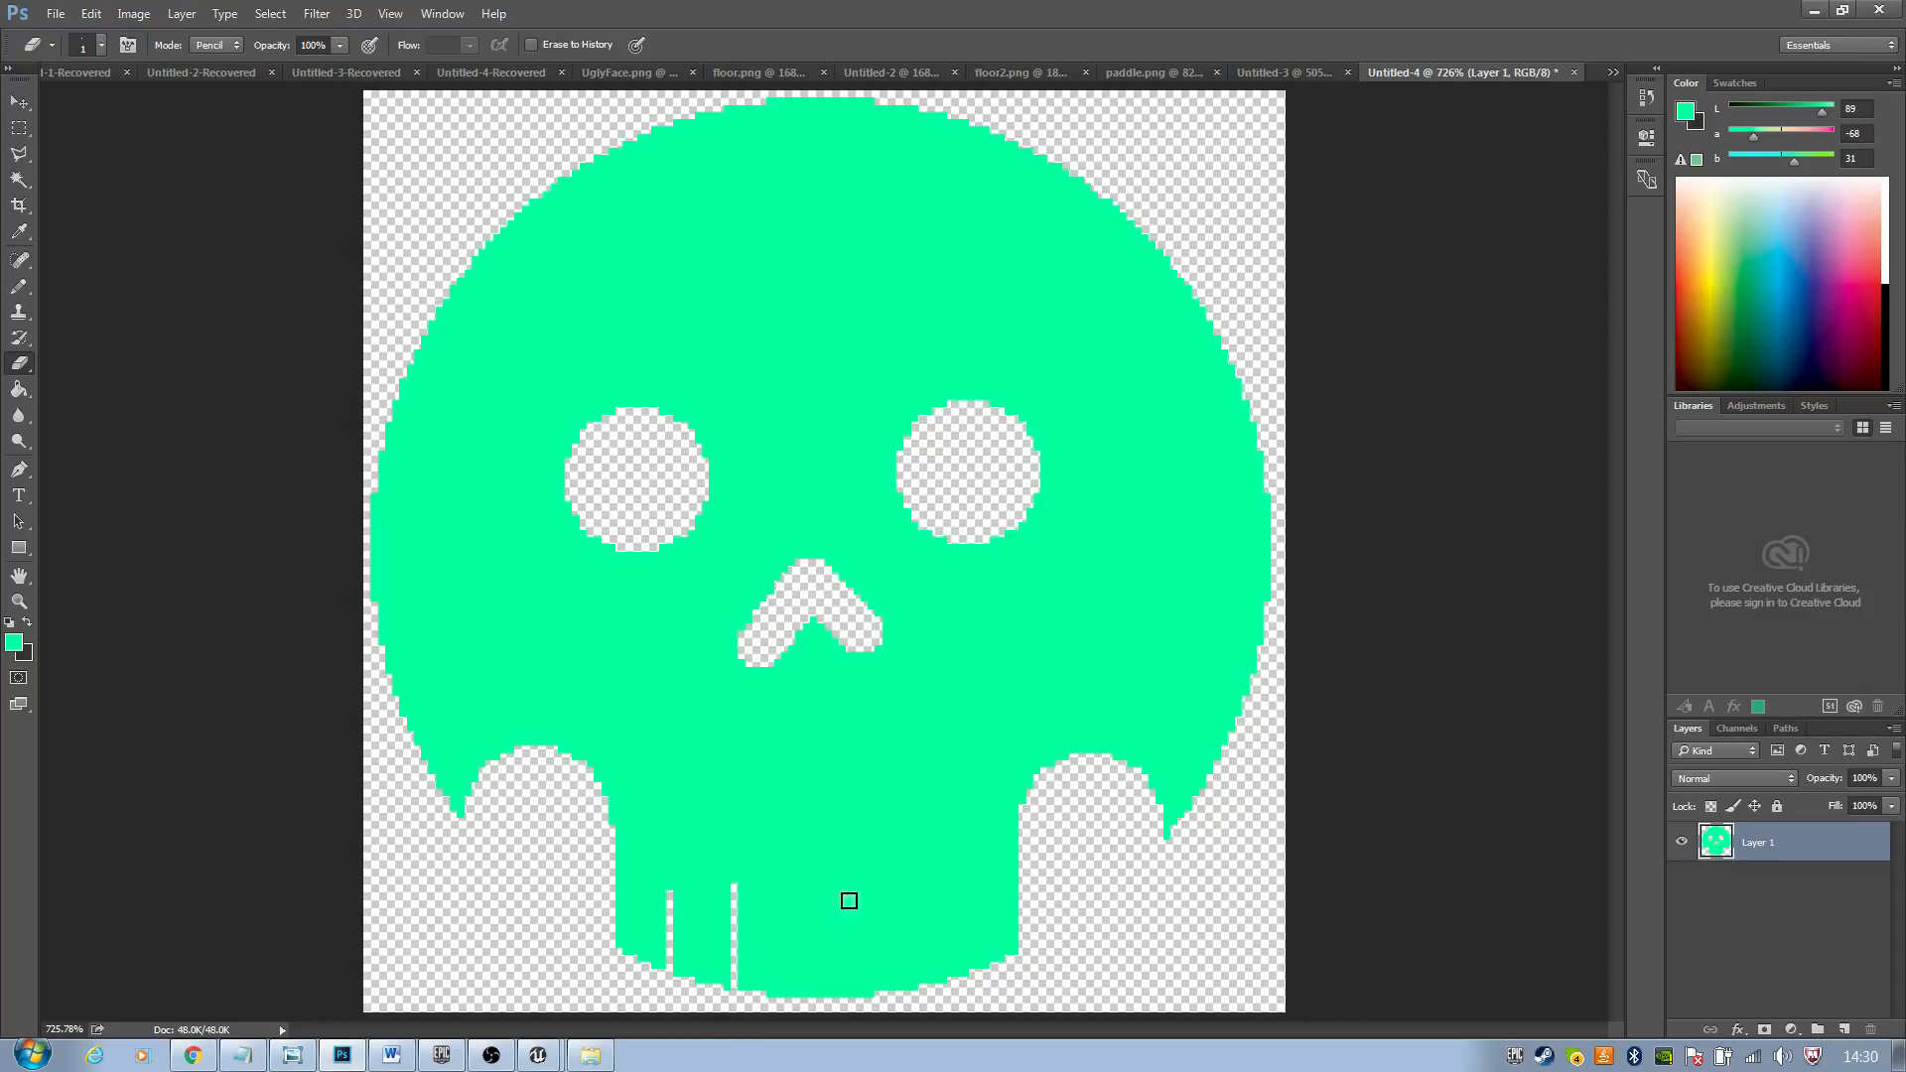
Erase three more thin vertical tooth gaps across the middle and right side of the jaw
click(813, 878)
shift+click(814, 1002)
click(907, 901)
shift+click(908, 989)
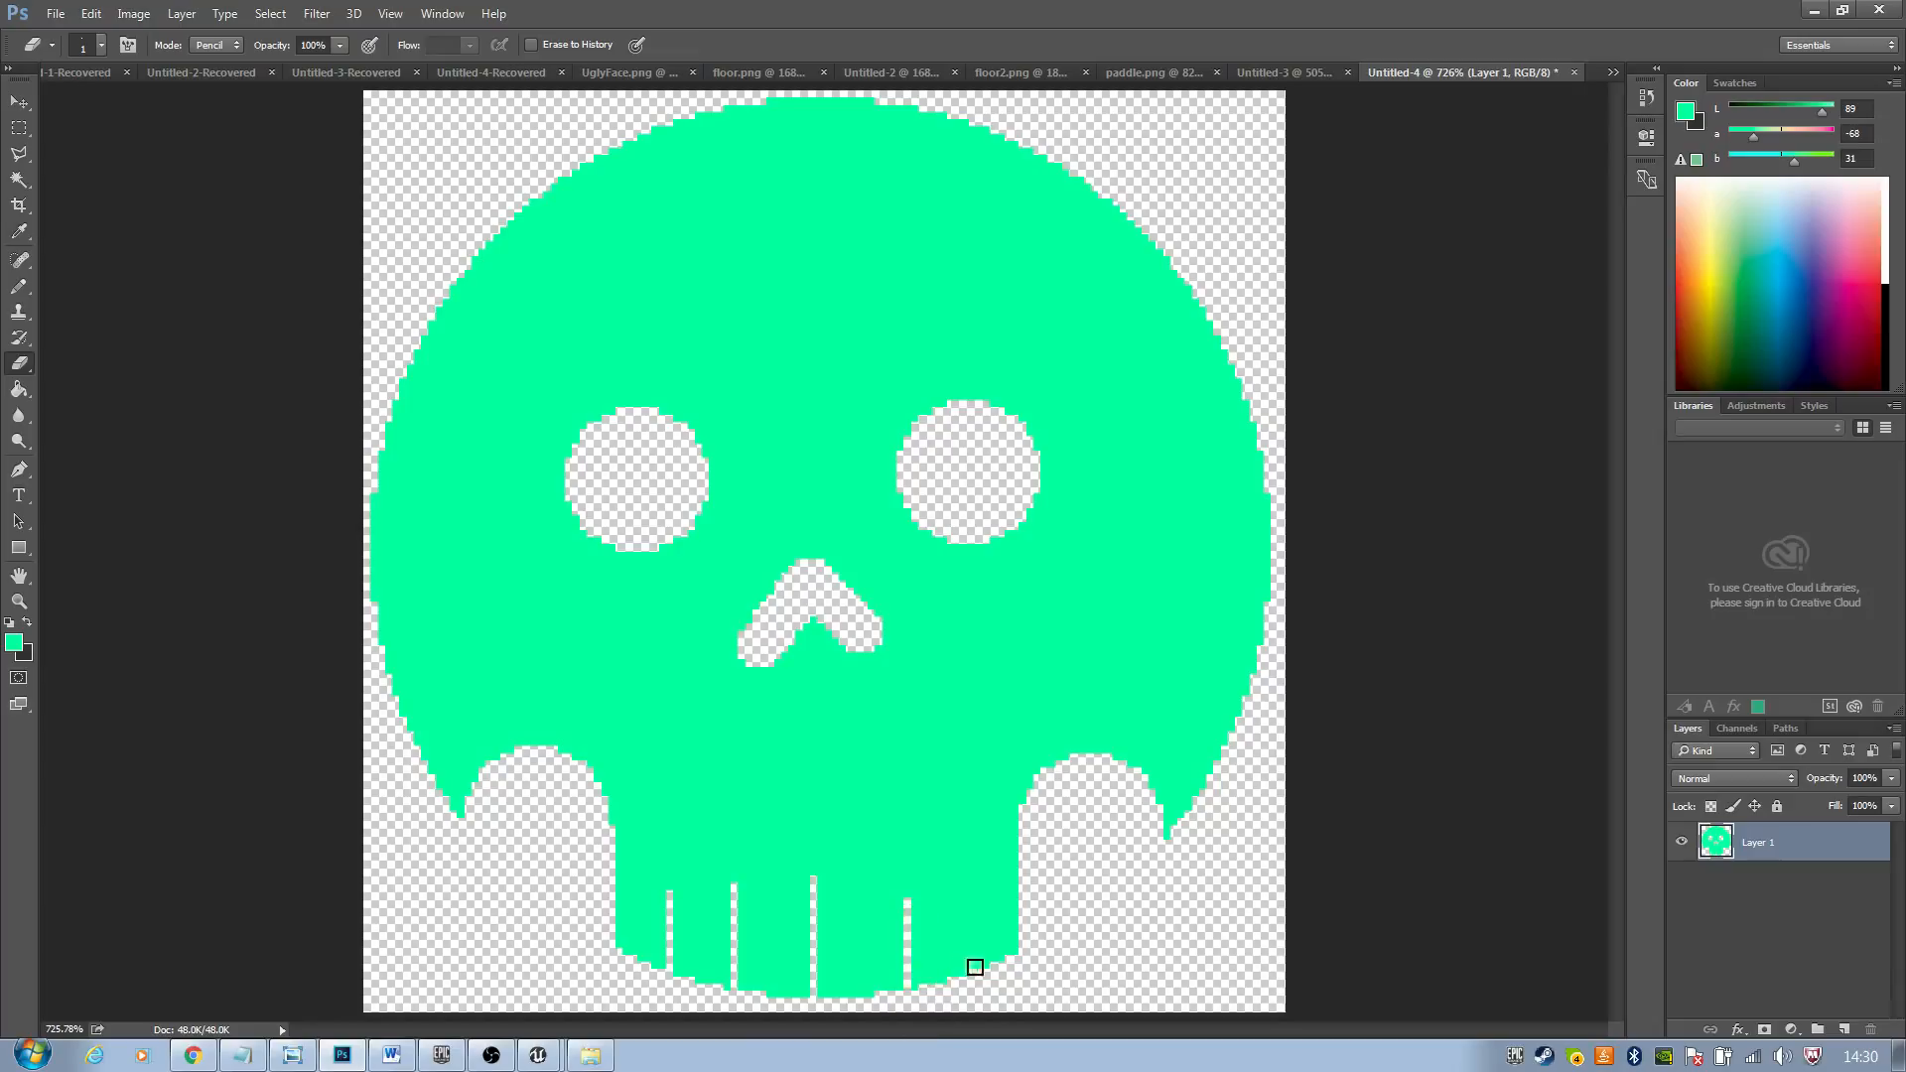
click(980, 927)
shift+click(979, 969)
key(ctrl+z)
Erase small pixel notches at the tops of the tooth gaps, below the nose and under the left eye socket
click(806, 874)
click(741, 881)
click(900, 894)
key(ctrl+z)
click(873, 661)
drag(627, 553, 653, 551)
Invert the skull layer's colours and erase small pixel notches along the lower edge of the right eye socket
key(ctrl+i)
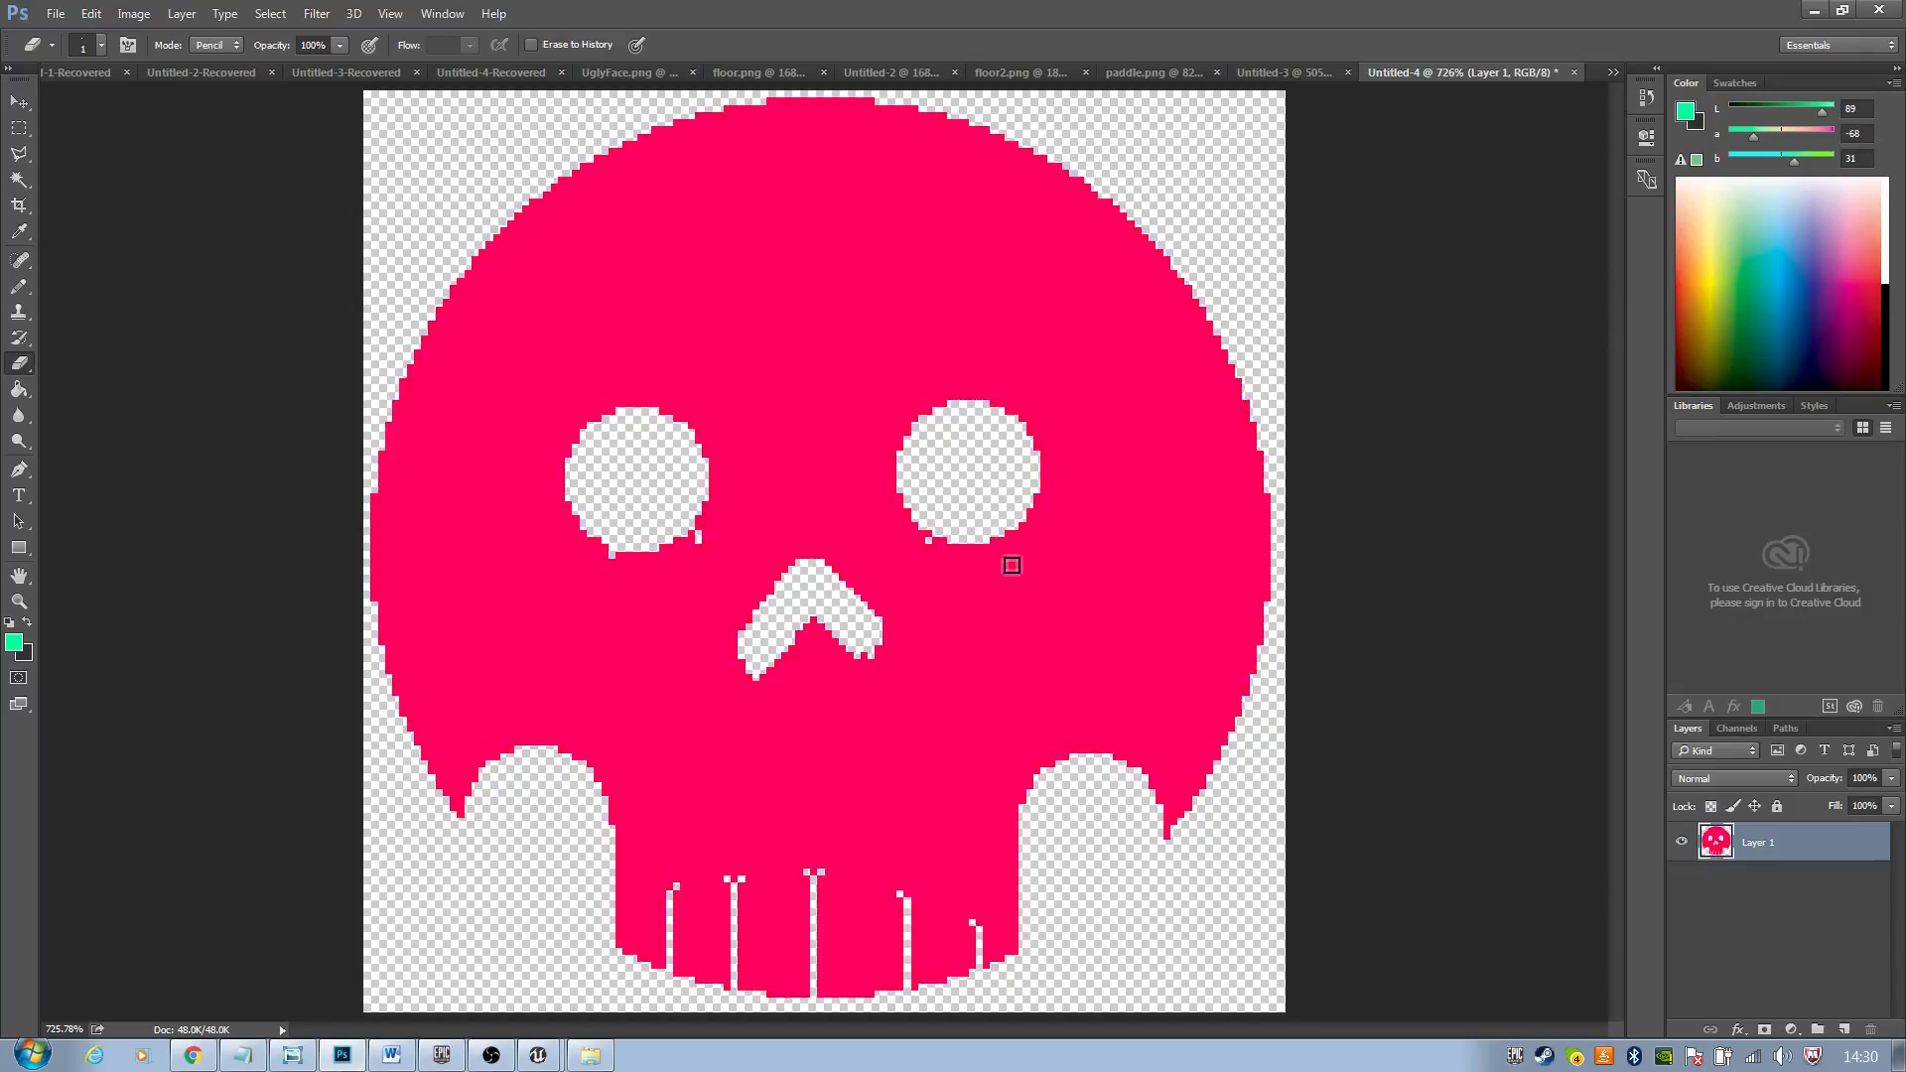
click(992, 554)
click(1029, 525)
key(ctrl+minus)
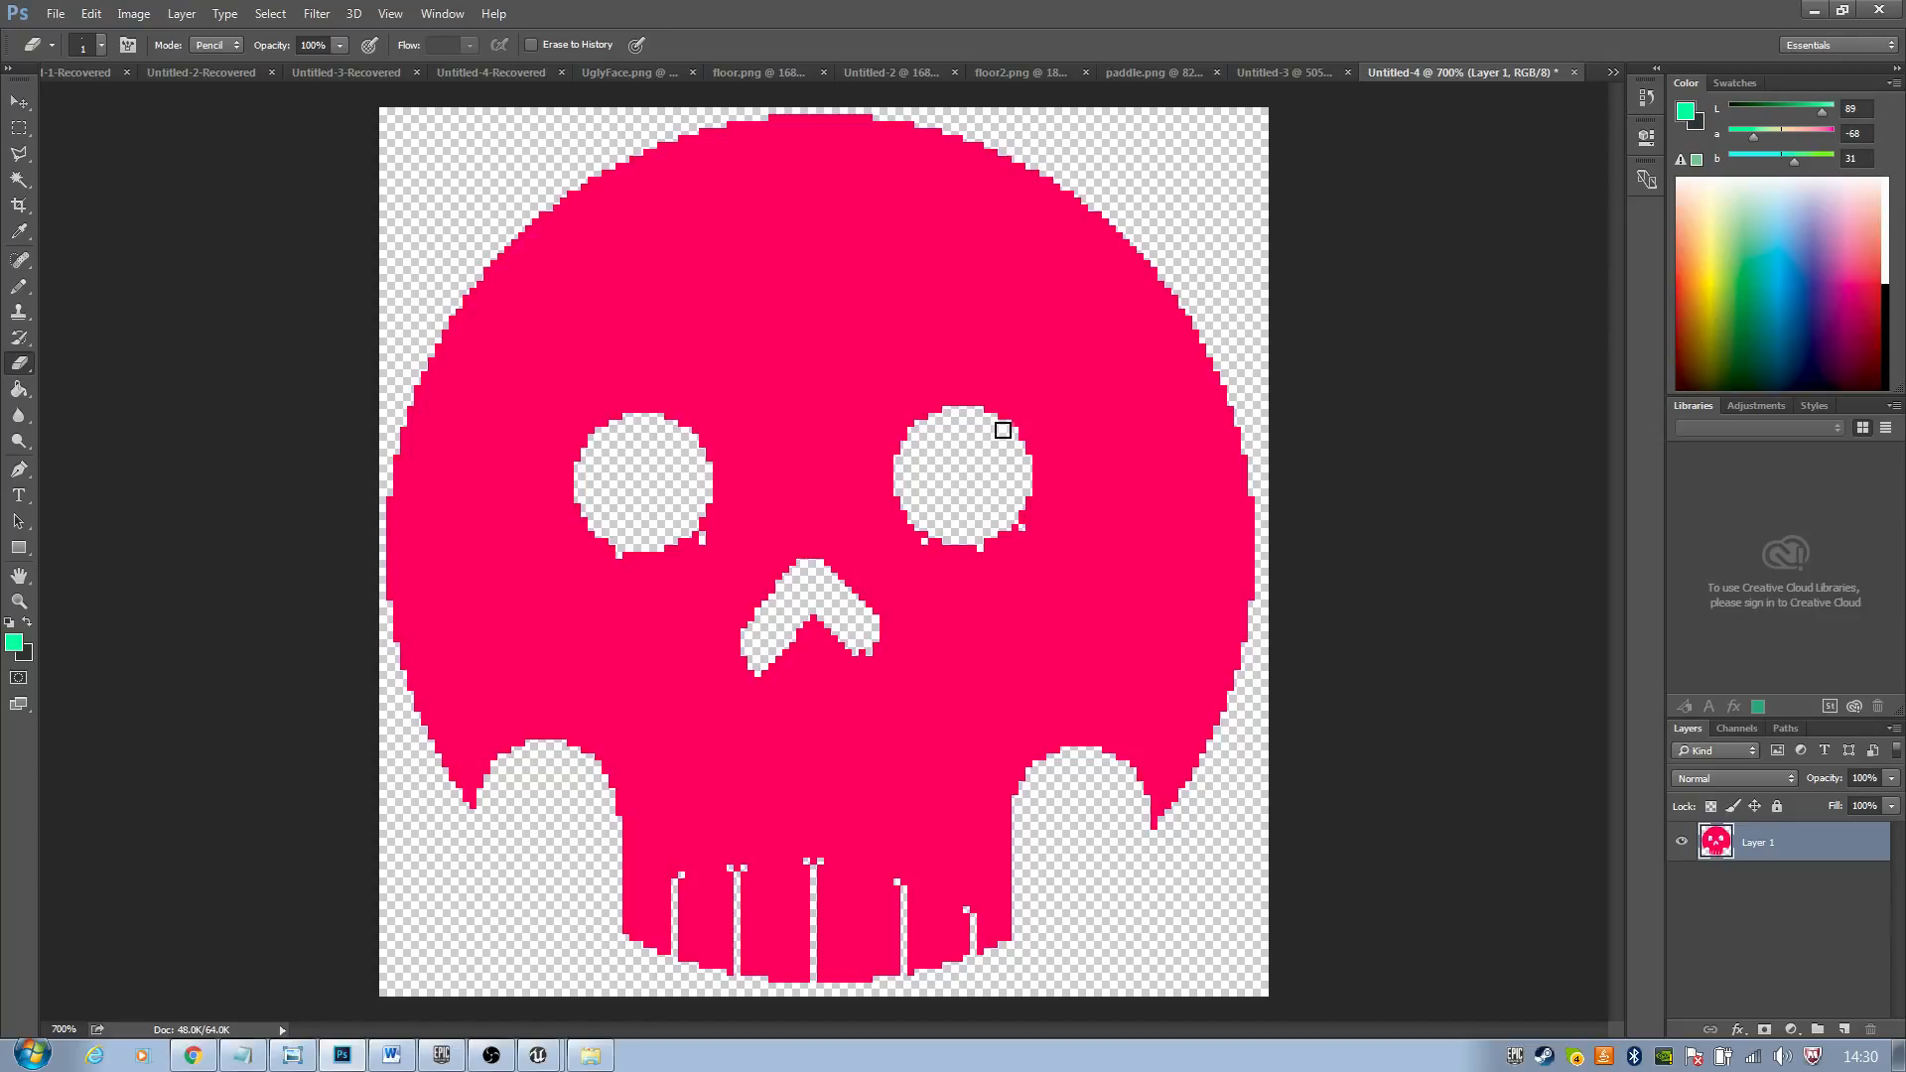
Save a PNG copy of the image to the Desktop as skull, with Smallest / Slow compression and no interlacing
click(56, 14)
click(99, 288)
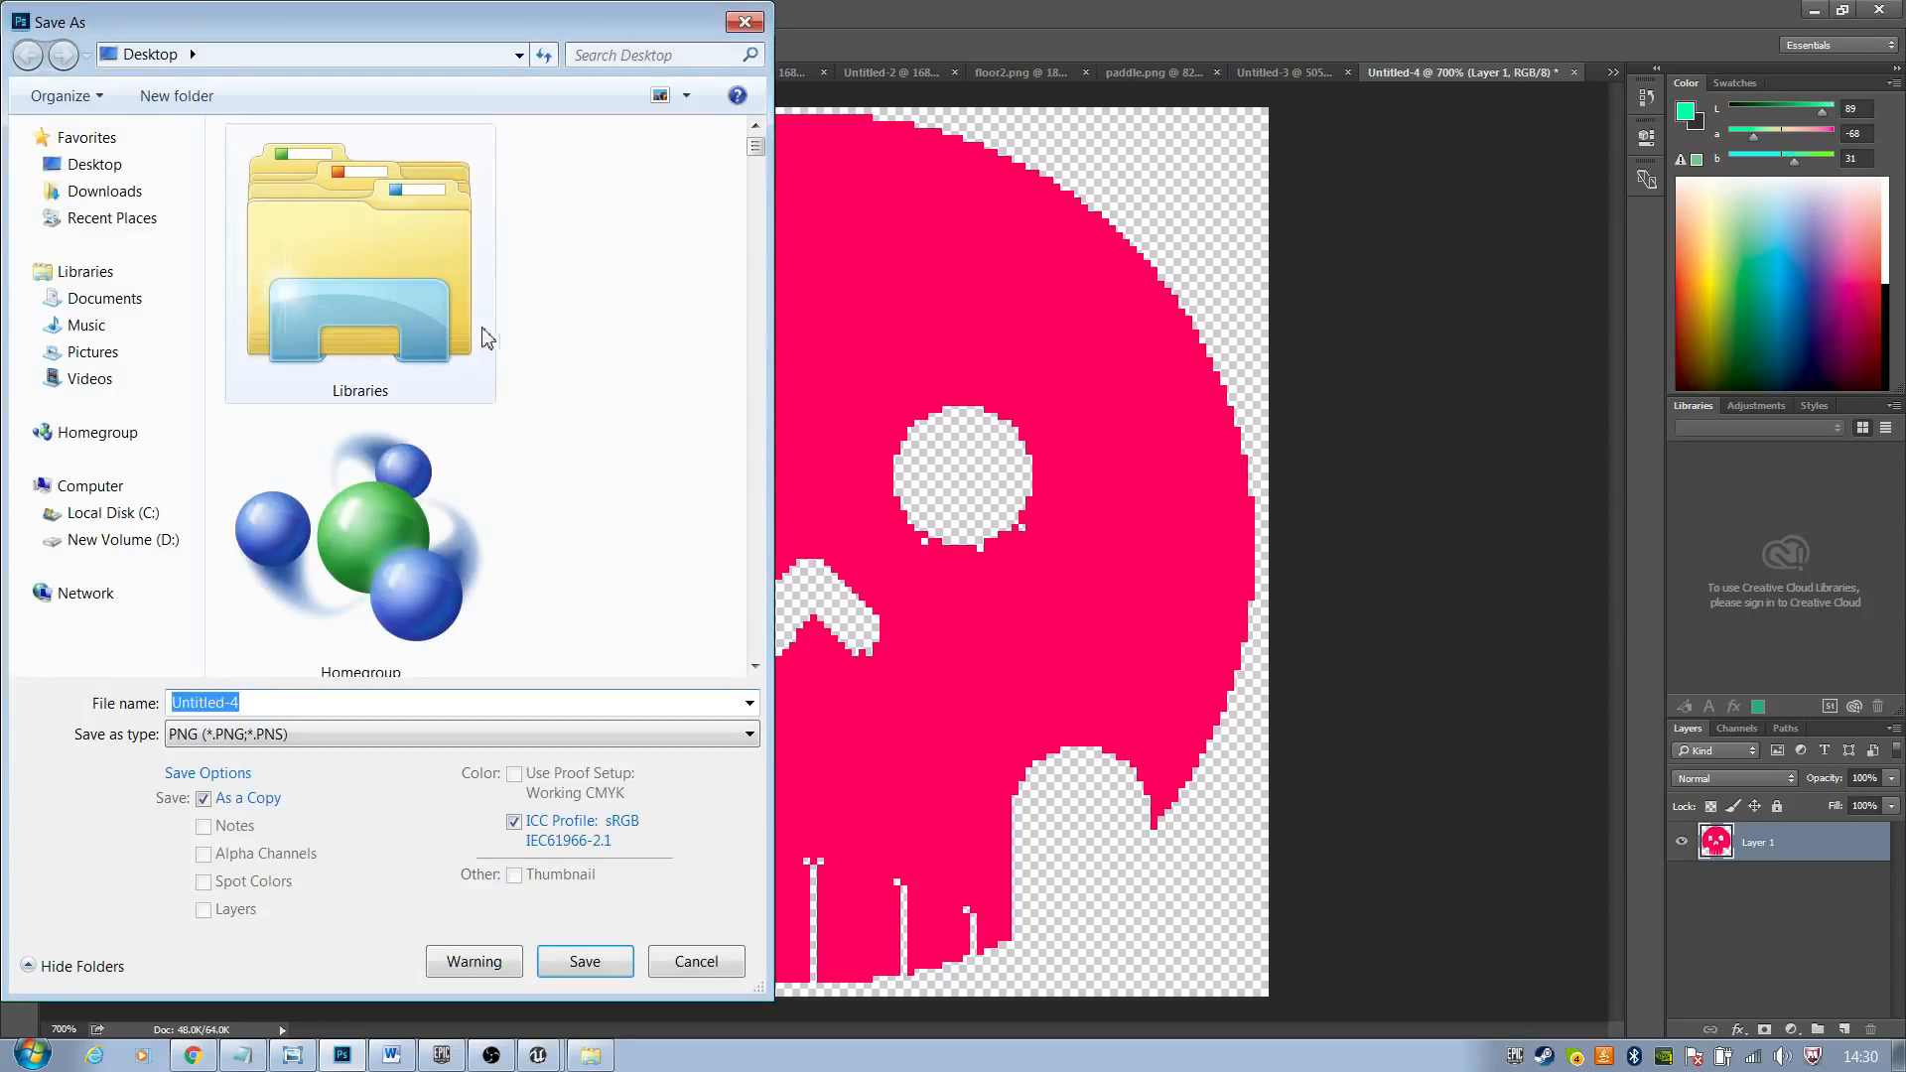
text(skull)
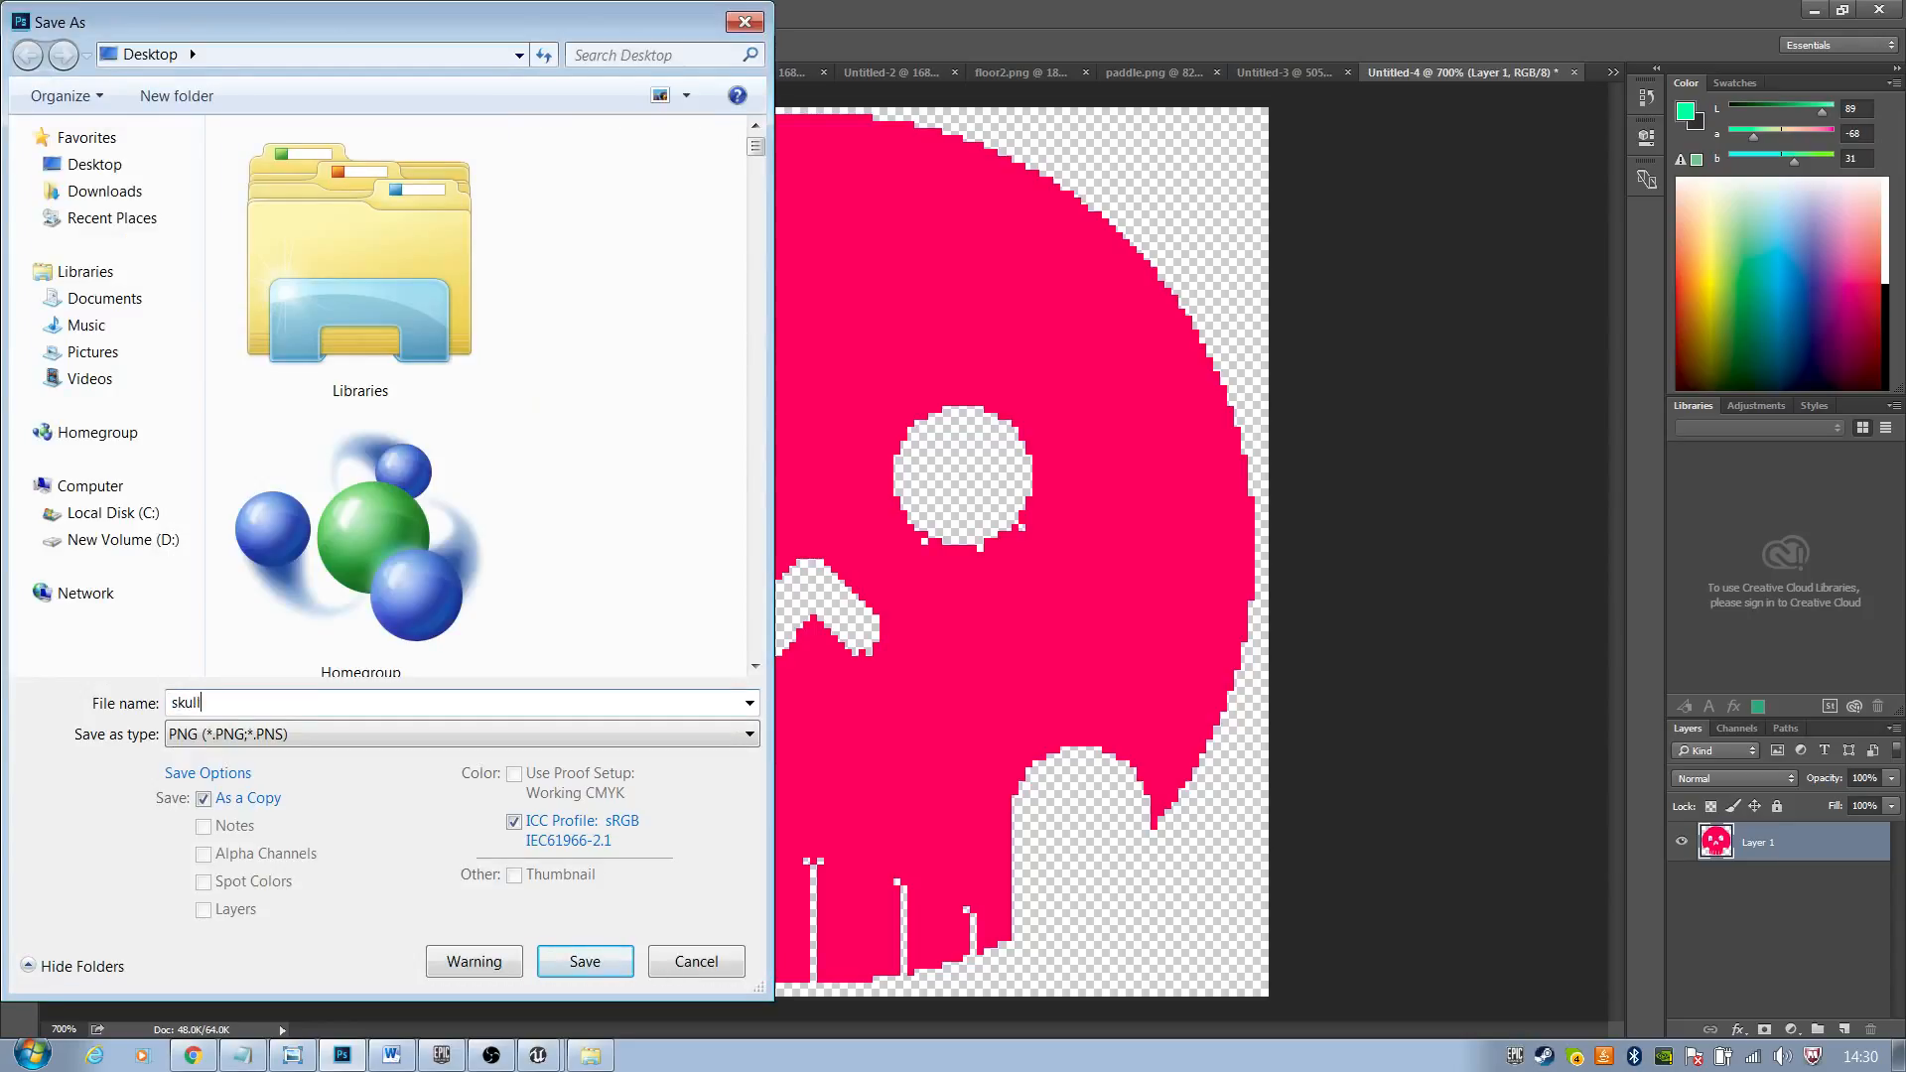
click(583, 961)
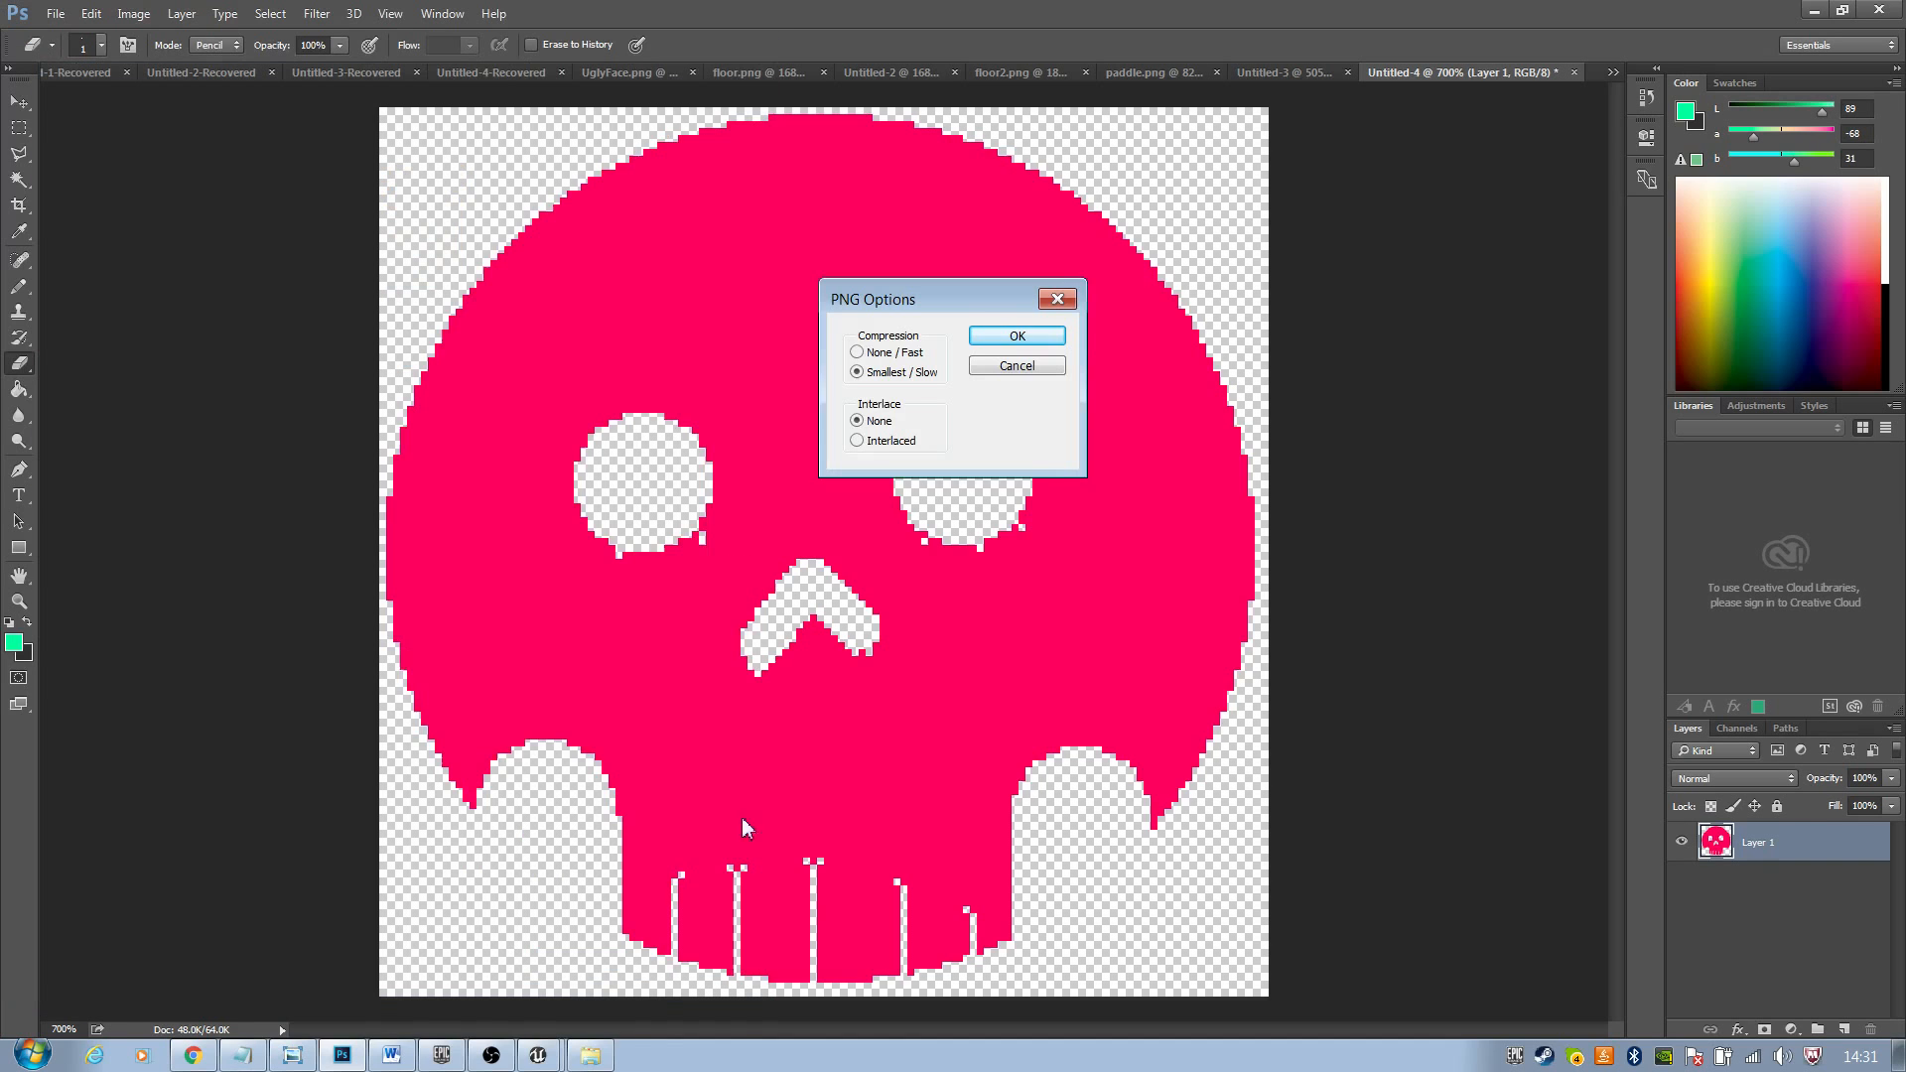
click(1000, 341)
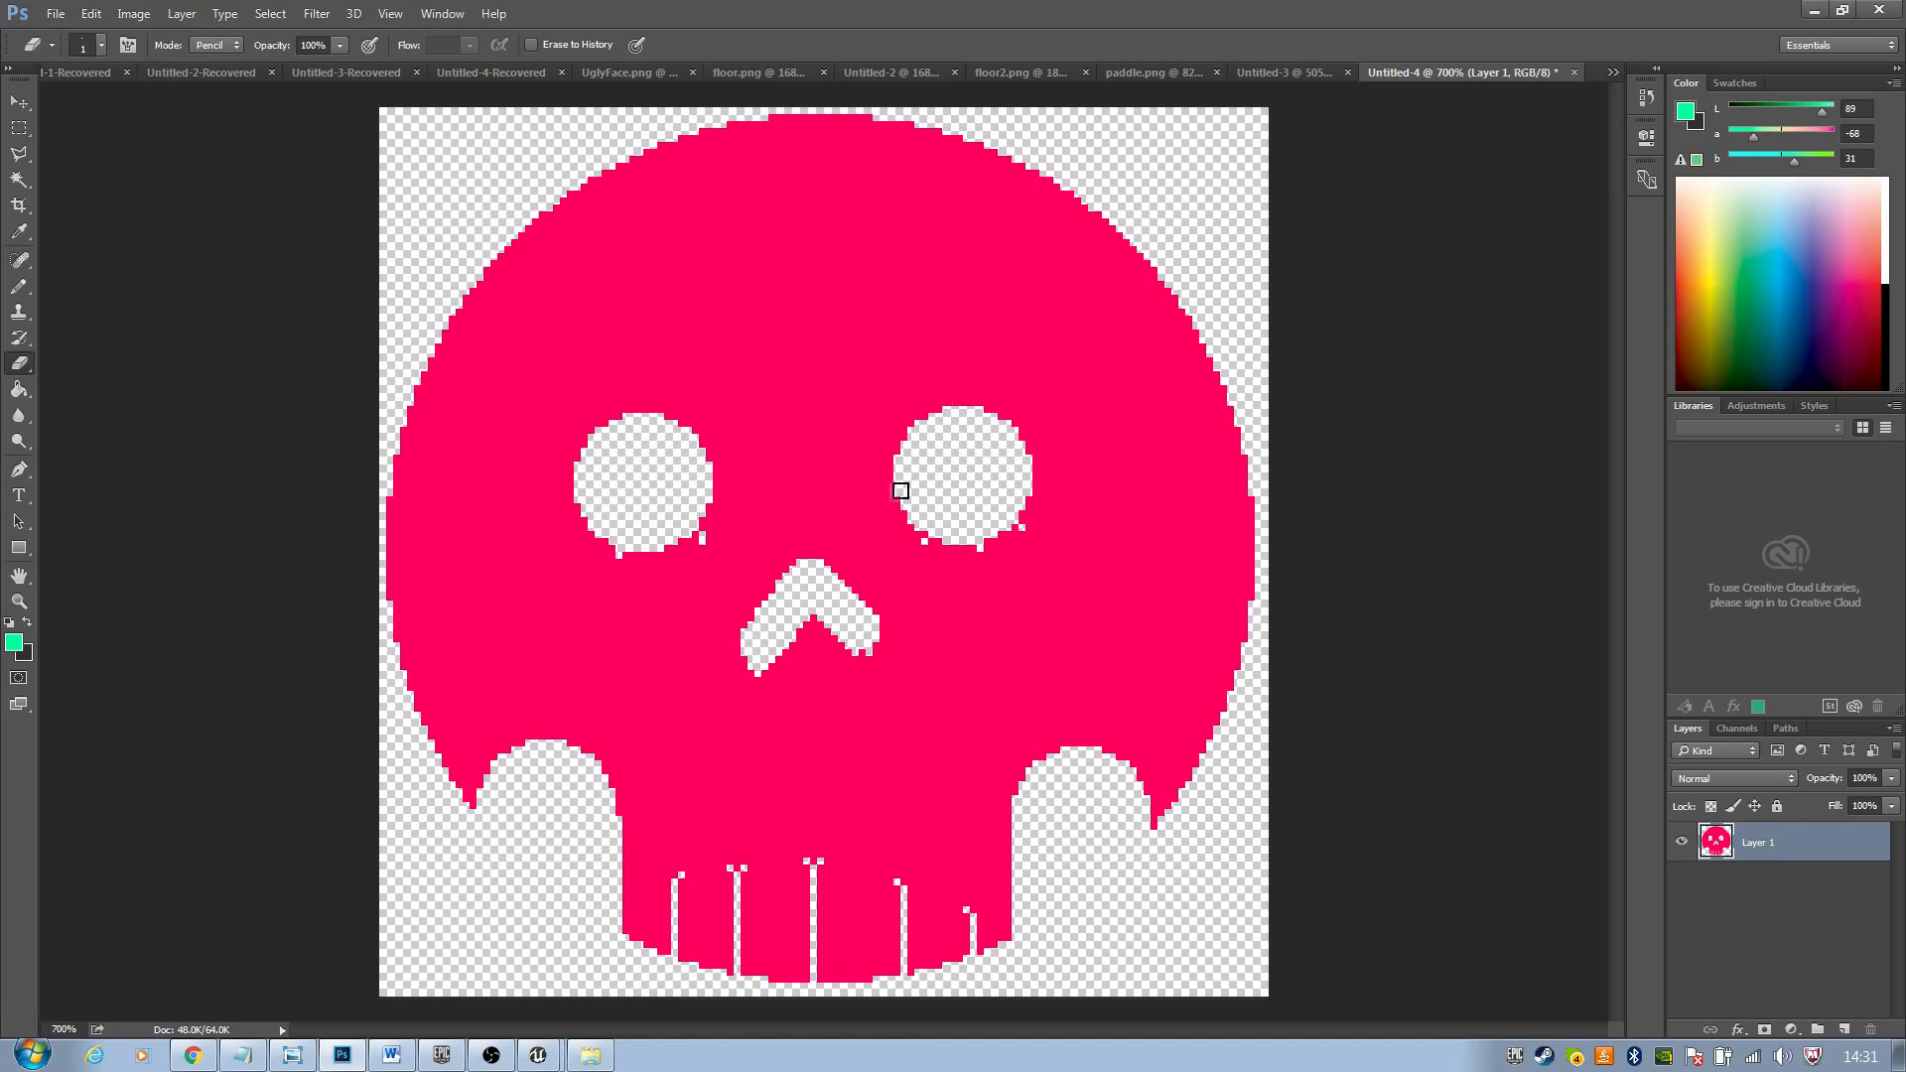
Switch to File Explorer, search the Desktop for skull and select the skull PNG file
click(591, 1056)
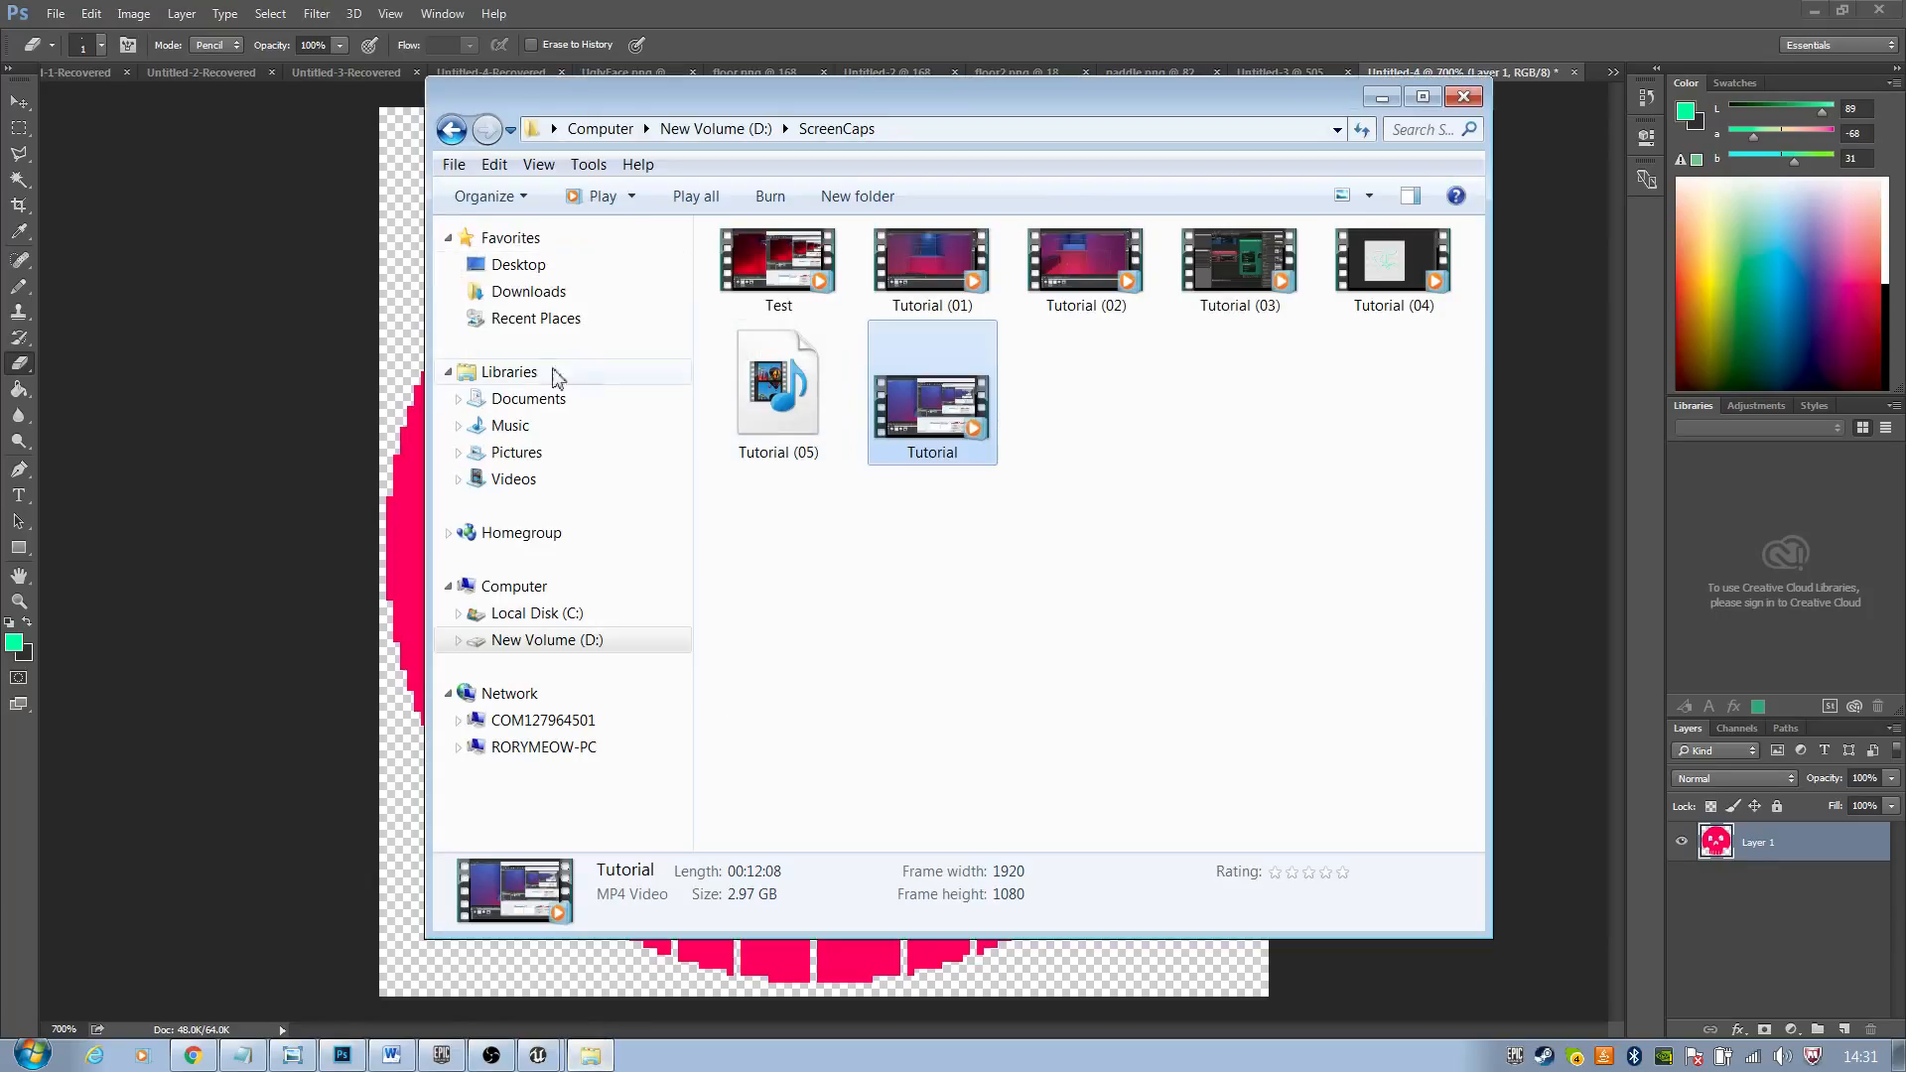
click(541, 266)
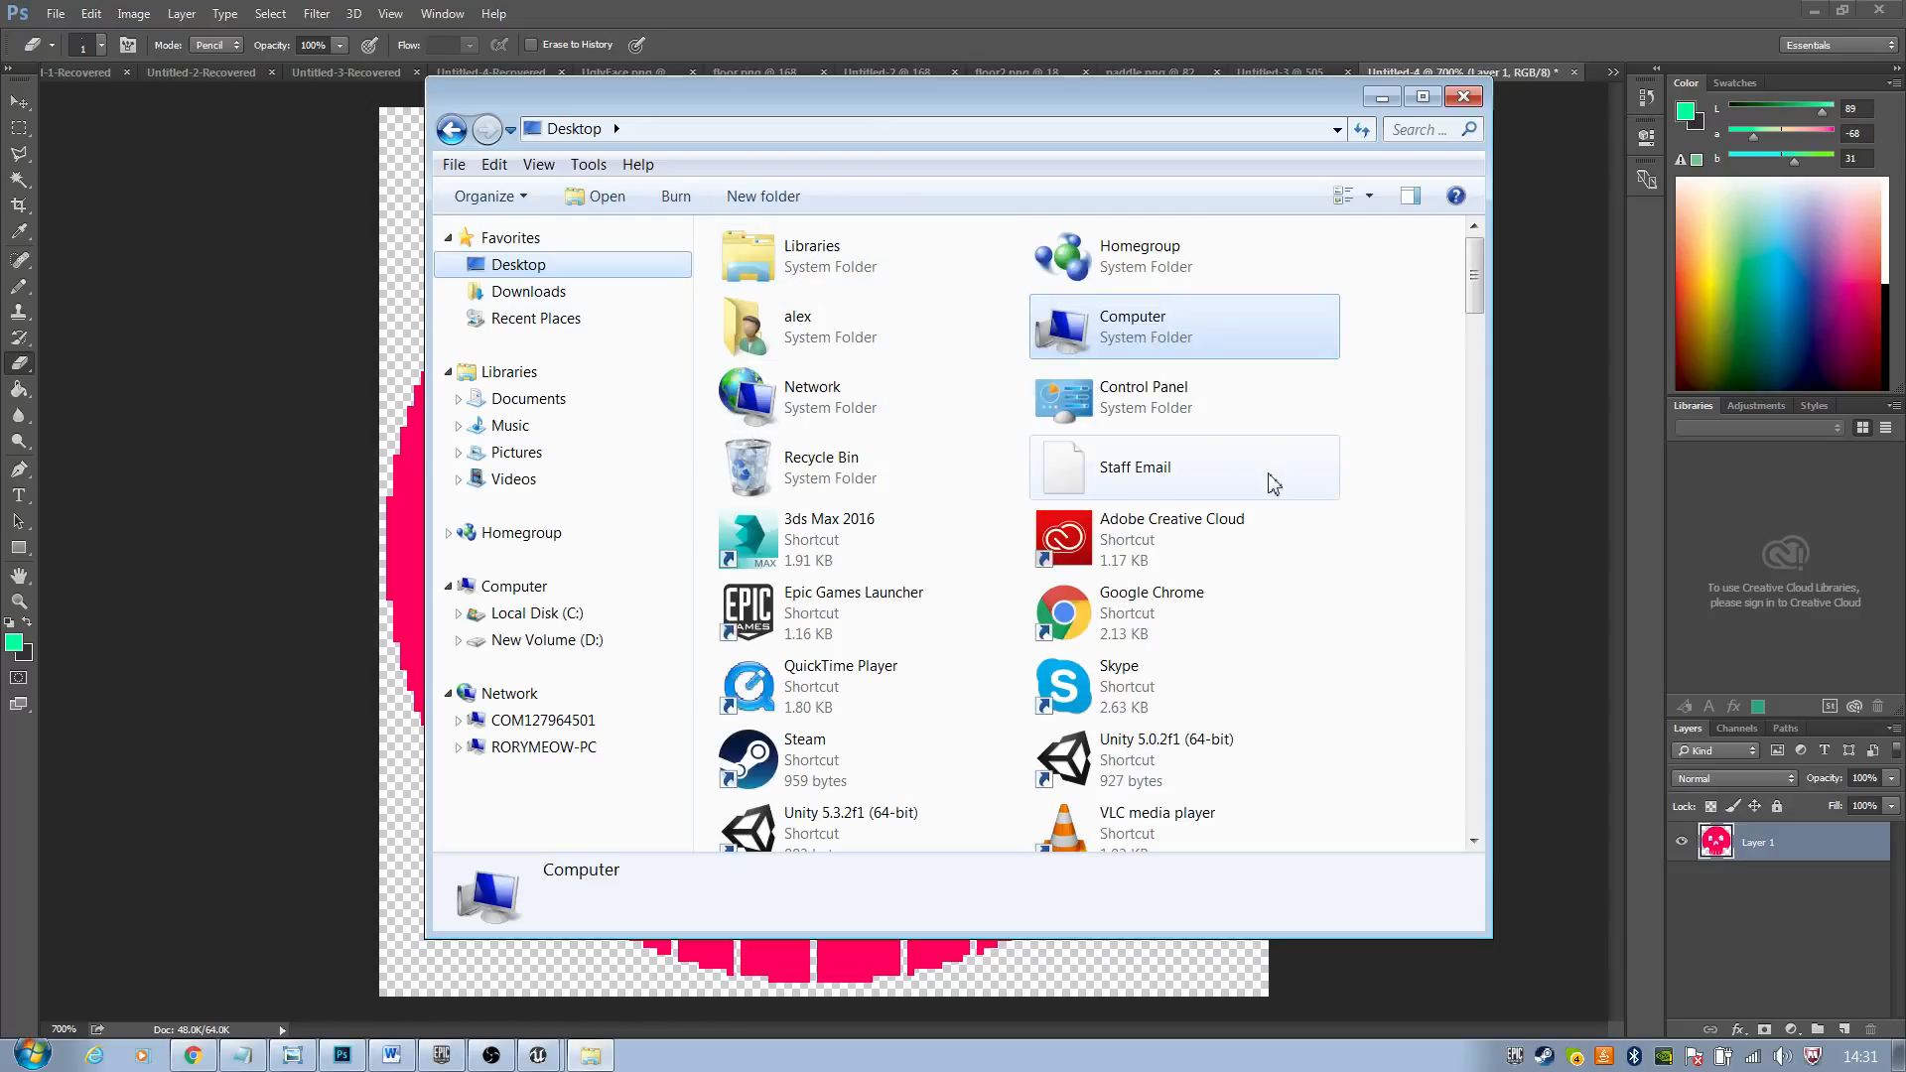
click(1435, 125)
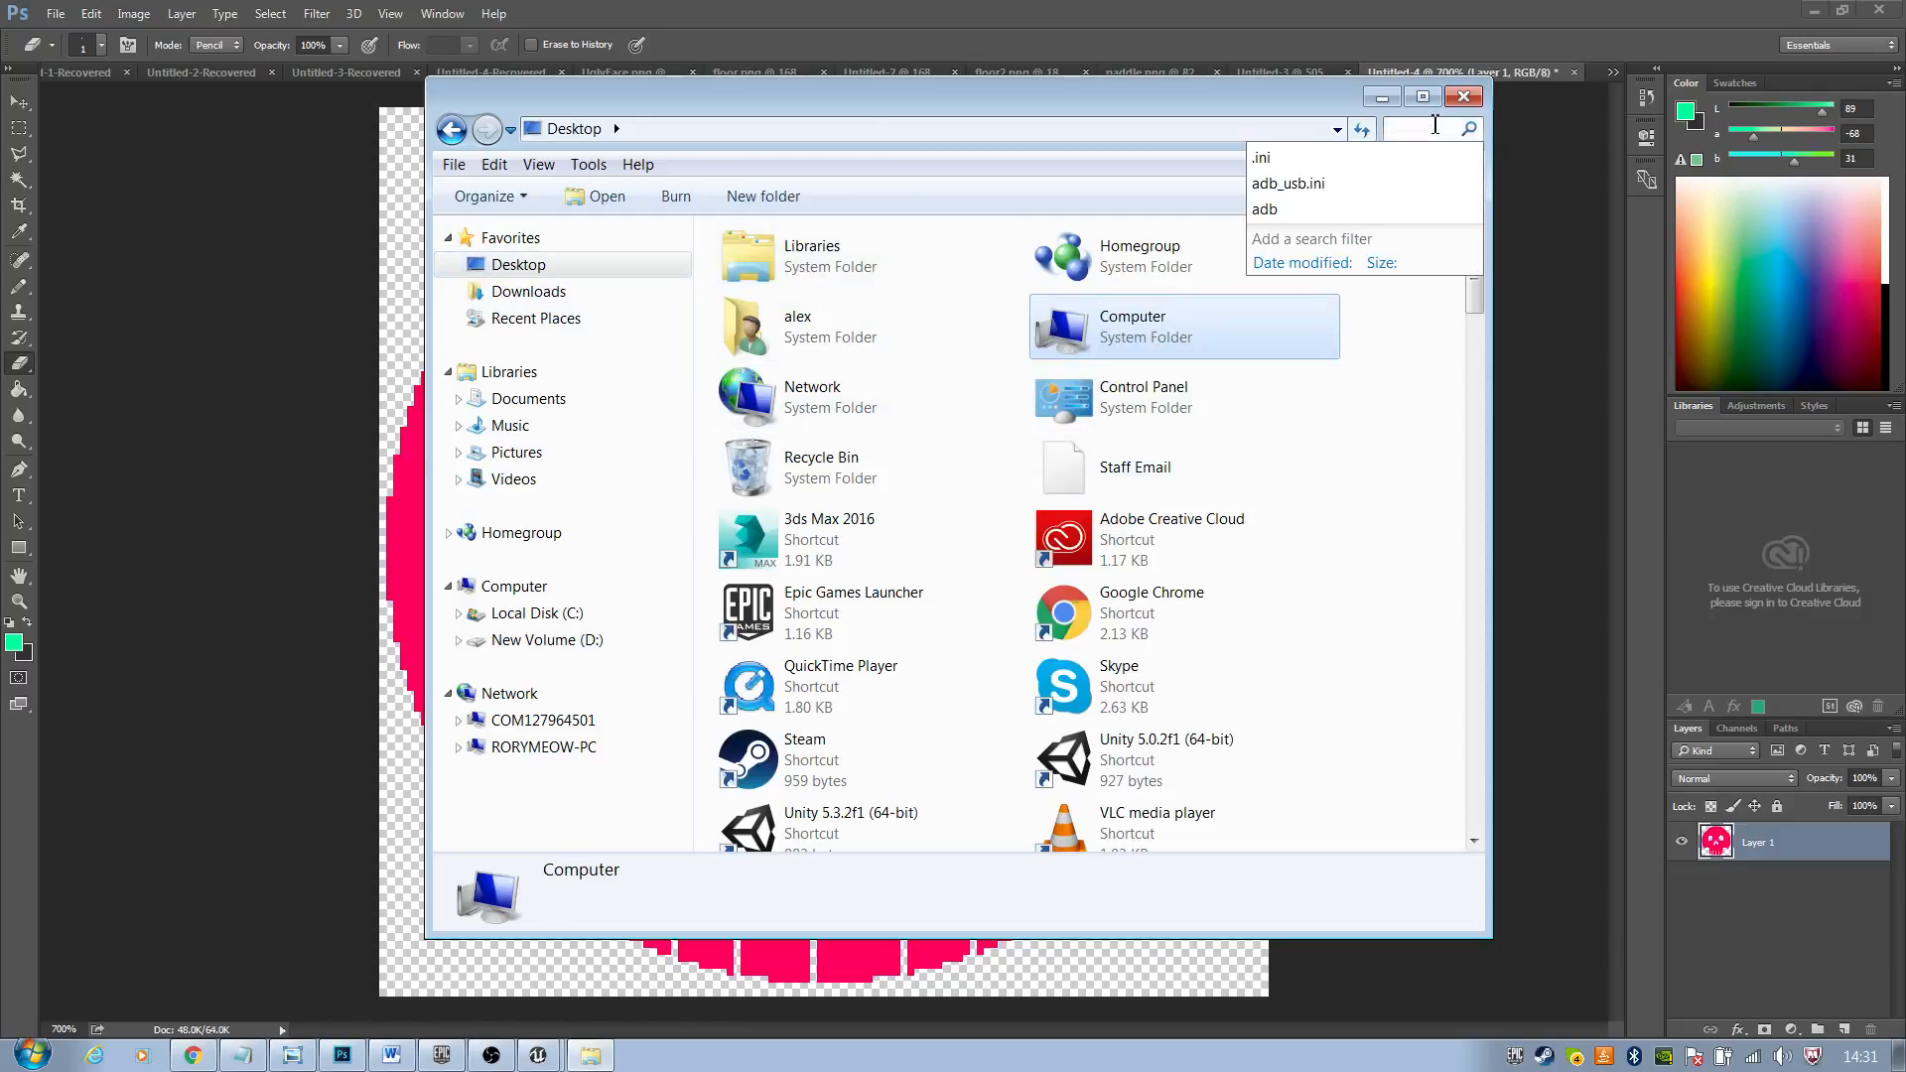
key(Return)
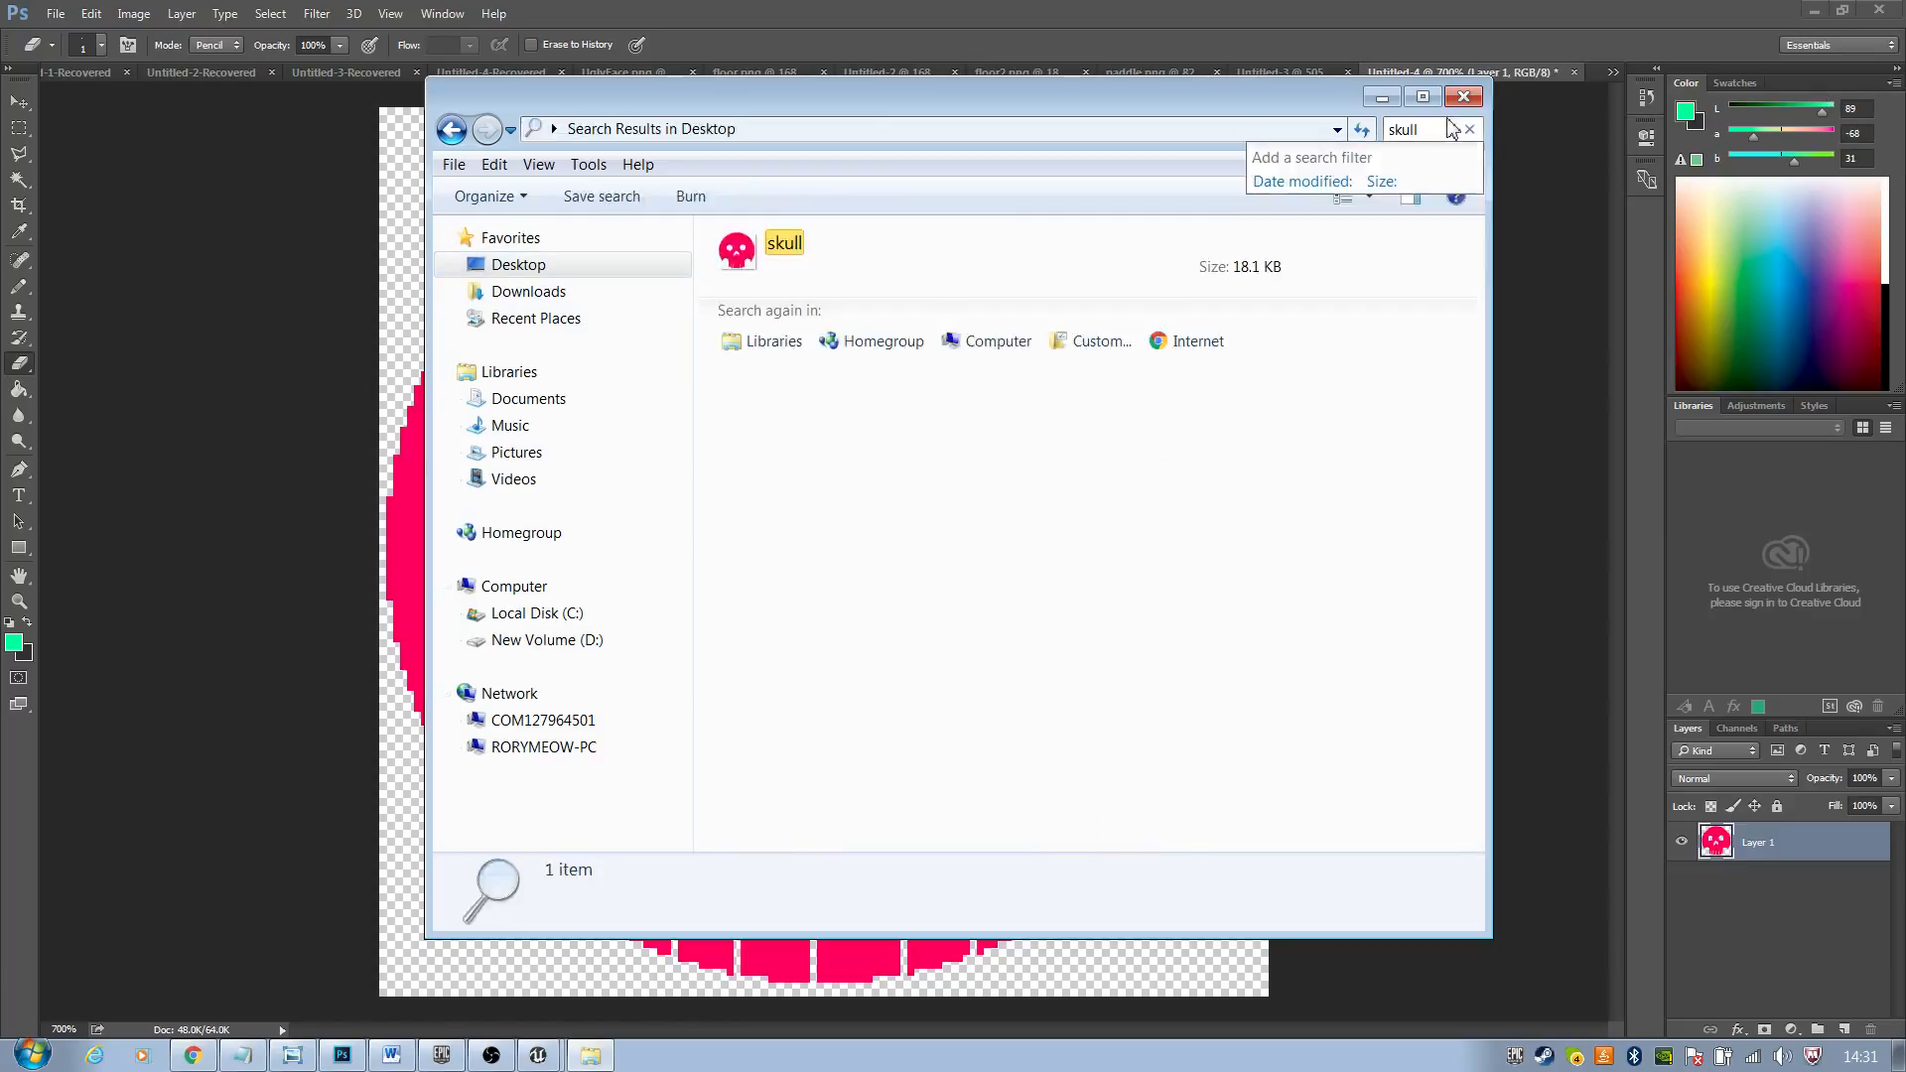
click(870, 266)
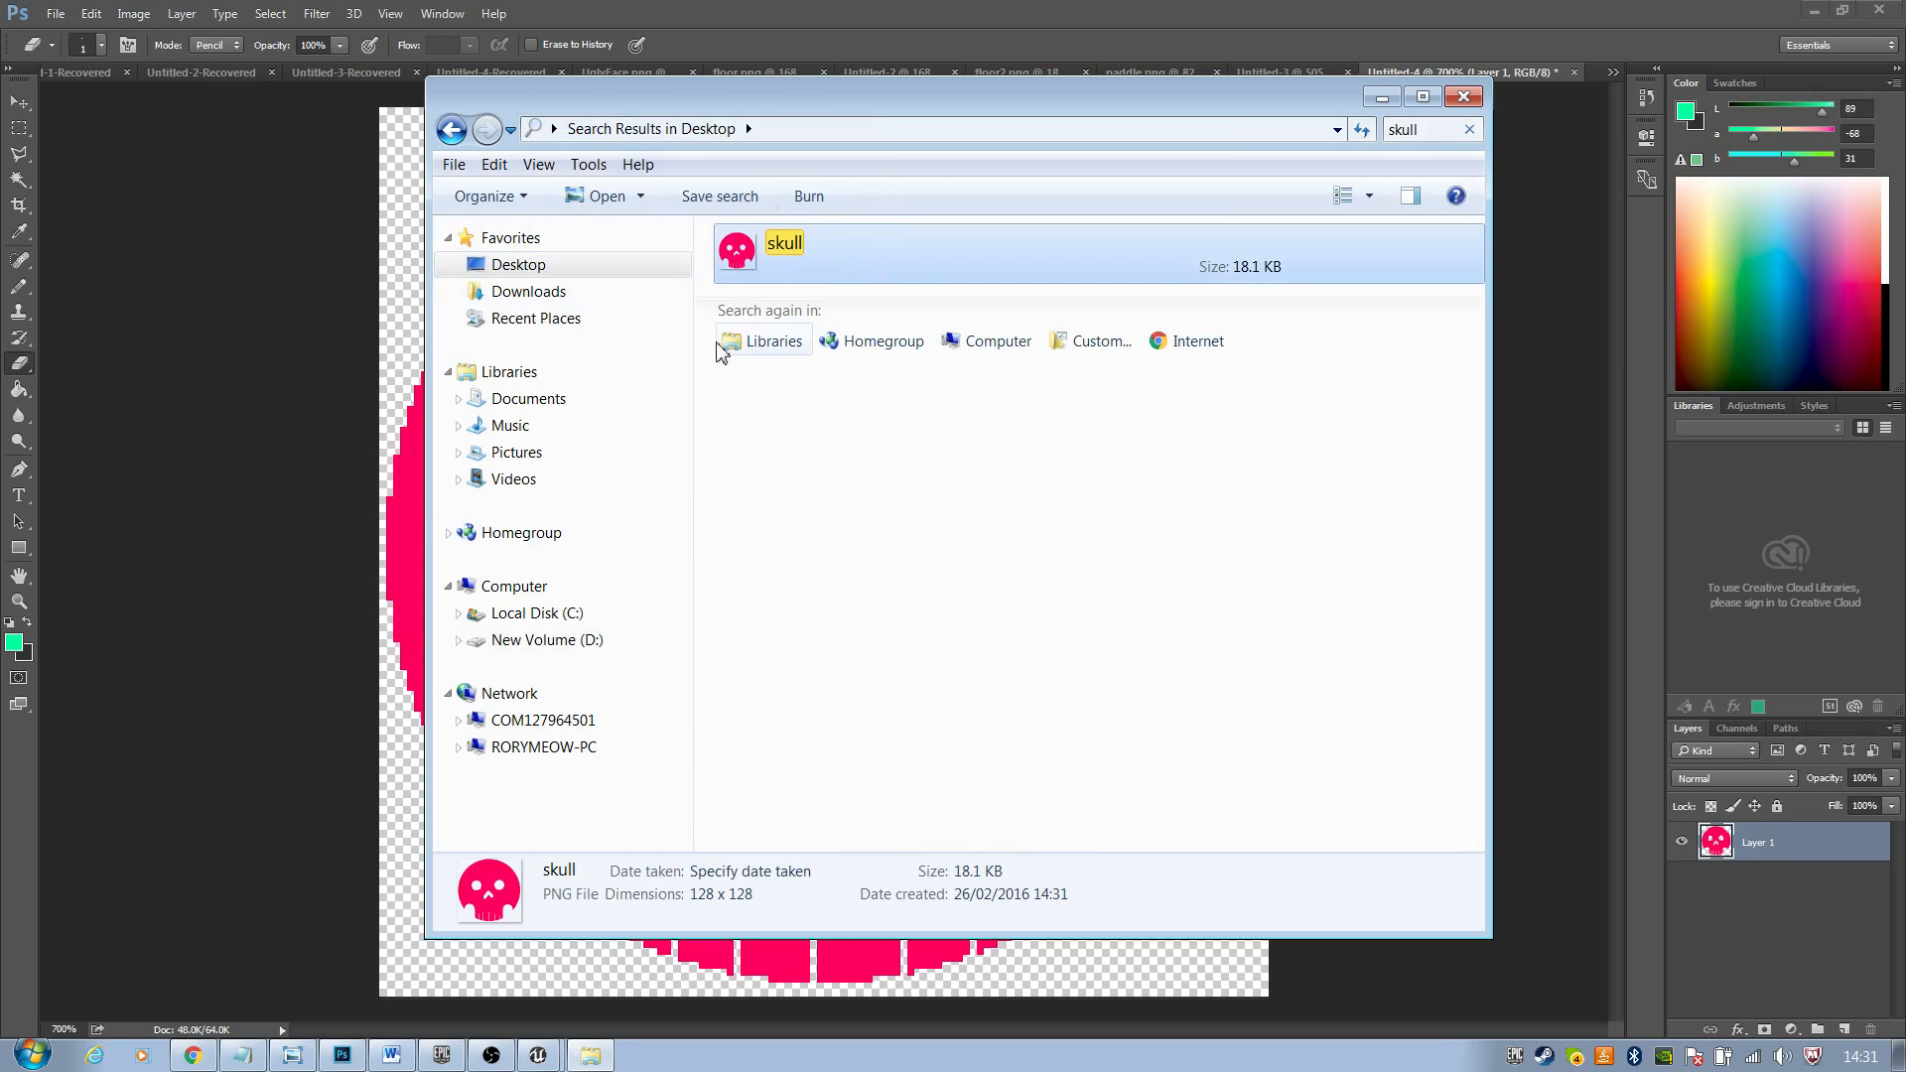
Move and narrow the File Explorer window, and restore and shrink the Unreal Editor window so both fit on screen
drag(978, 108, 1318, 95)
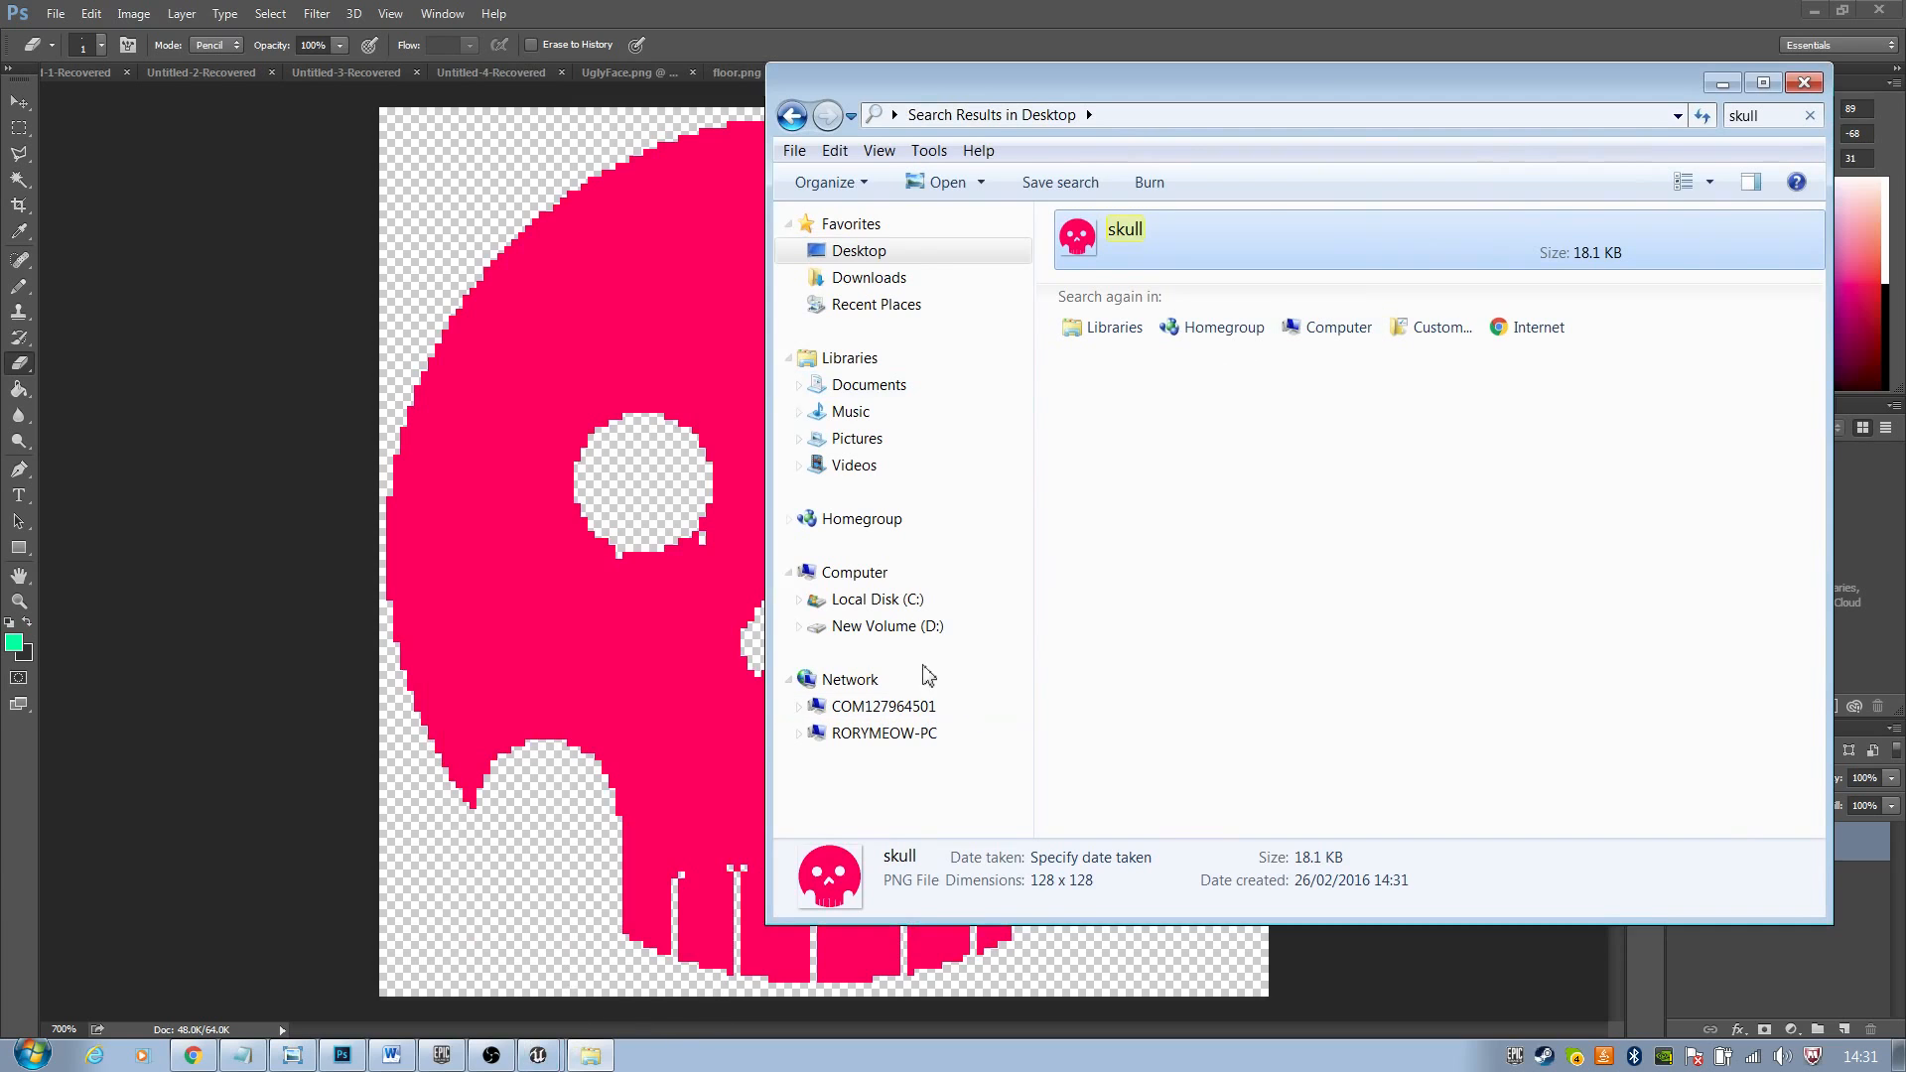
drag(767, 218, 1397, 218)
click(541, 1055)
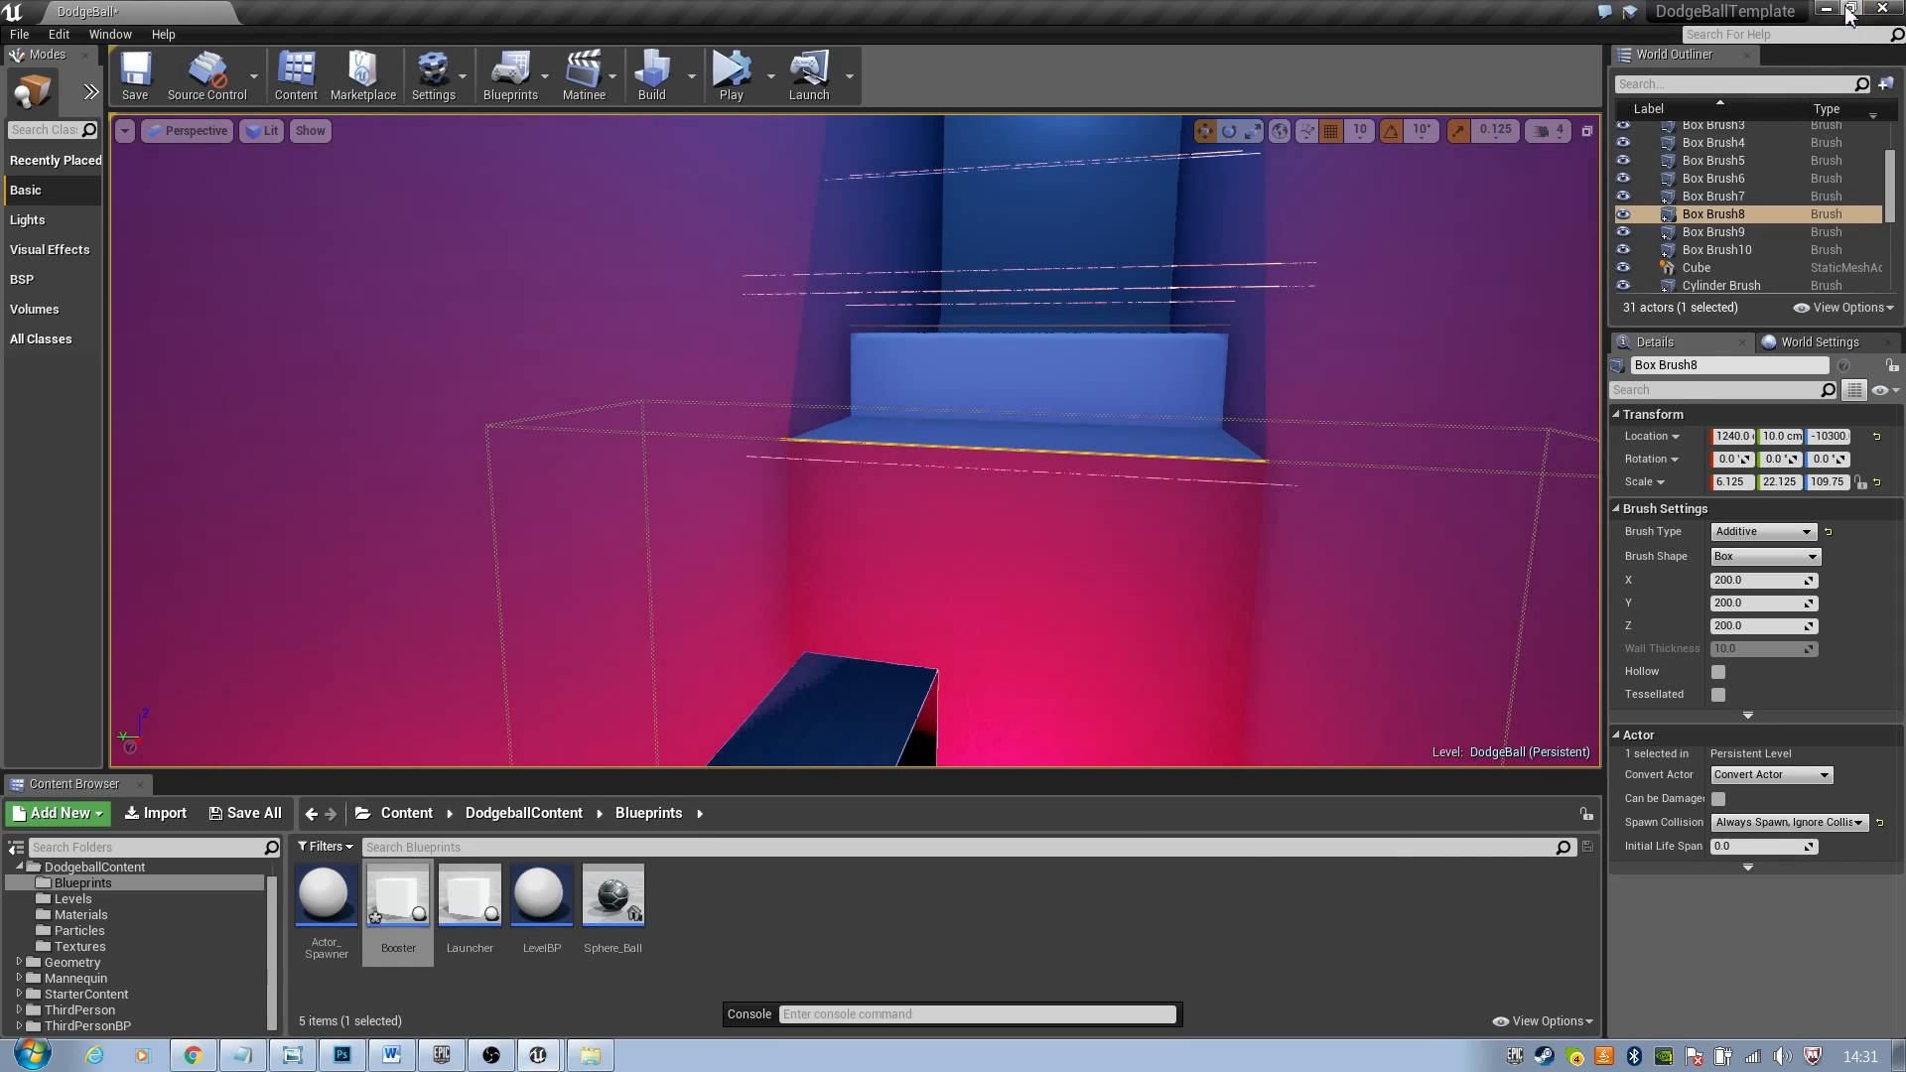
click(1827, 22)
drag(1558, 36, 1320, 86)
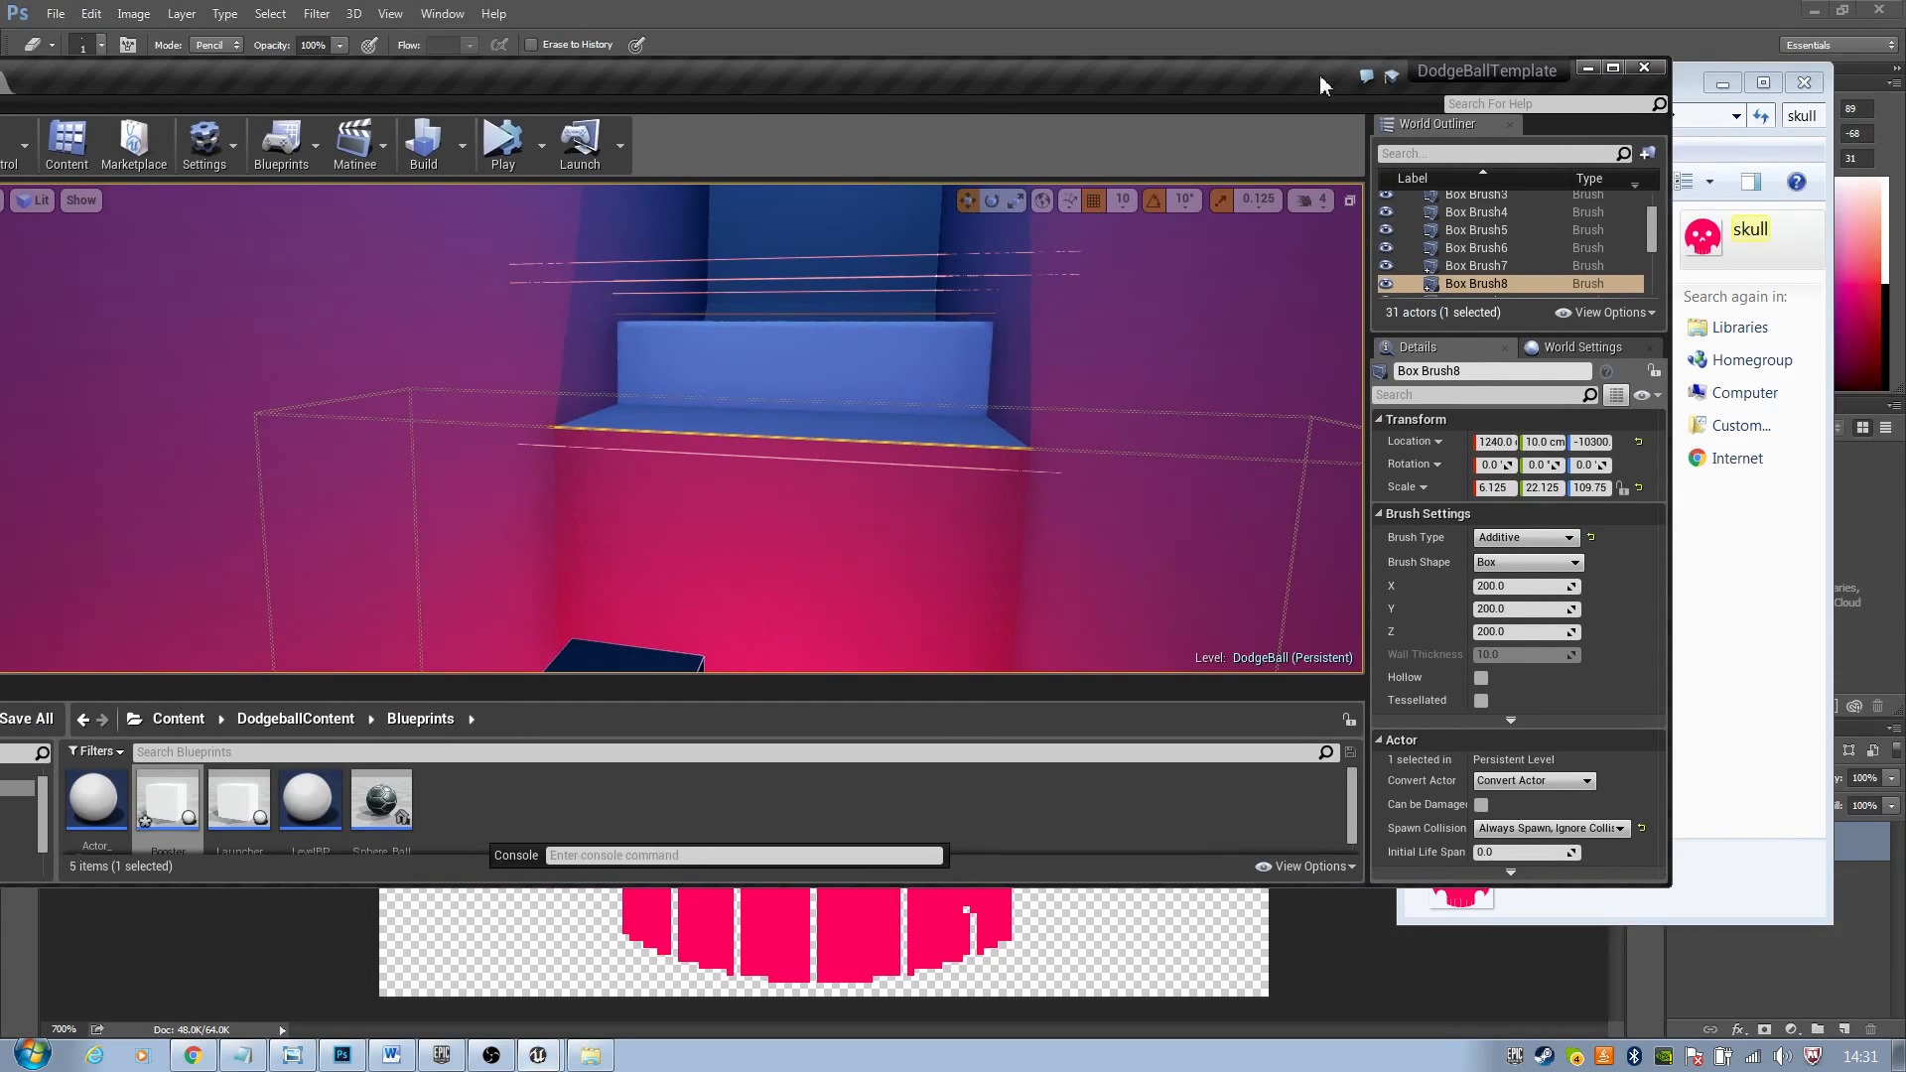
drag(1671, 176, 1021, 238)
Try to fill the skull's opaque pixels in Photoshop with the green foreground colour
click(1283, 322)
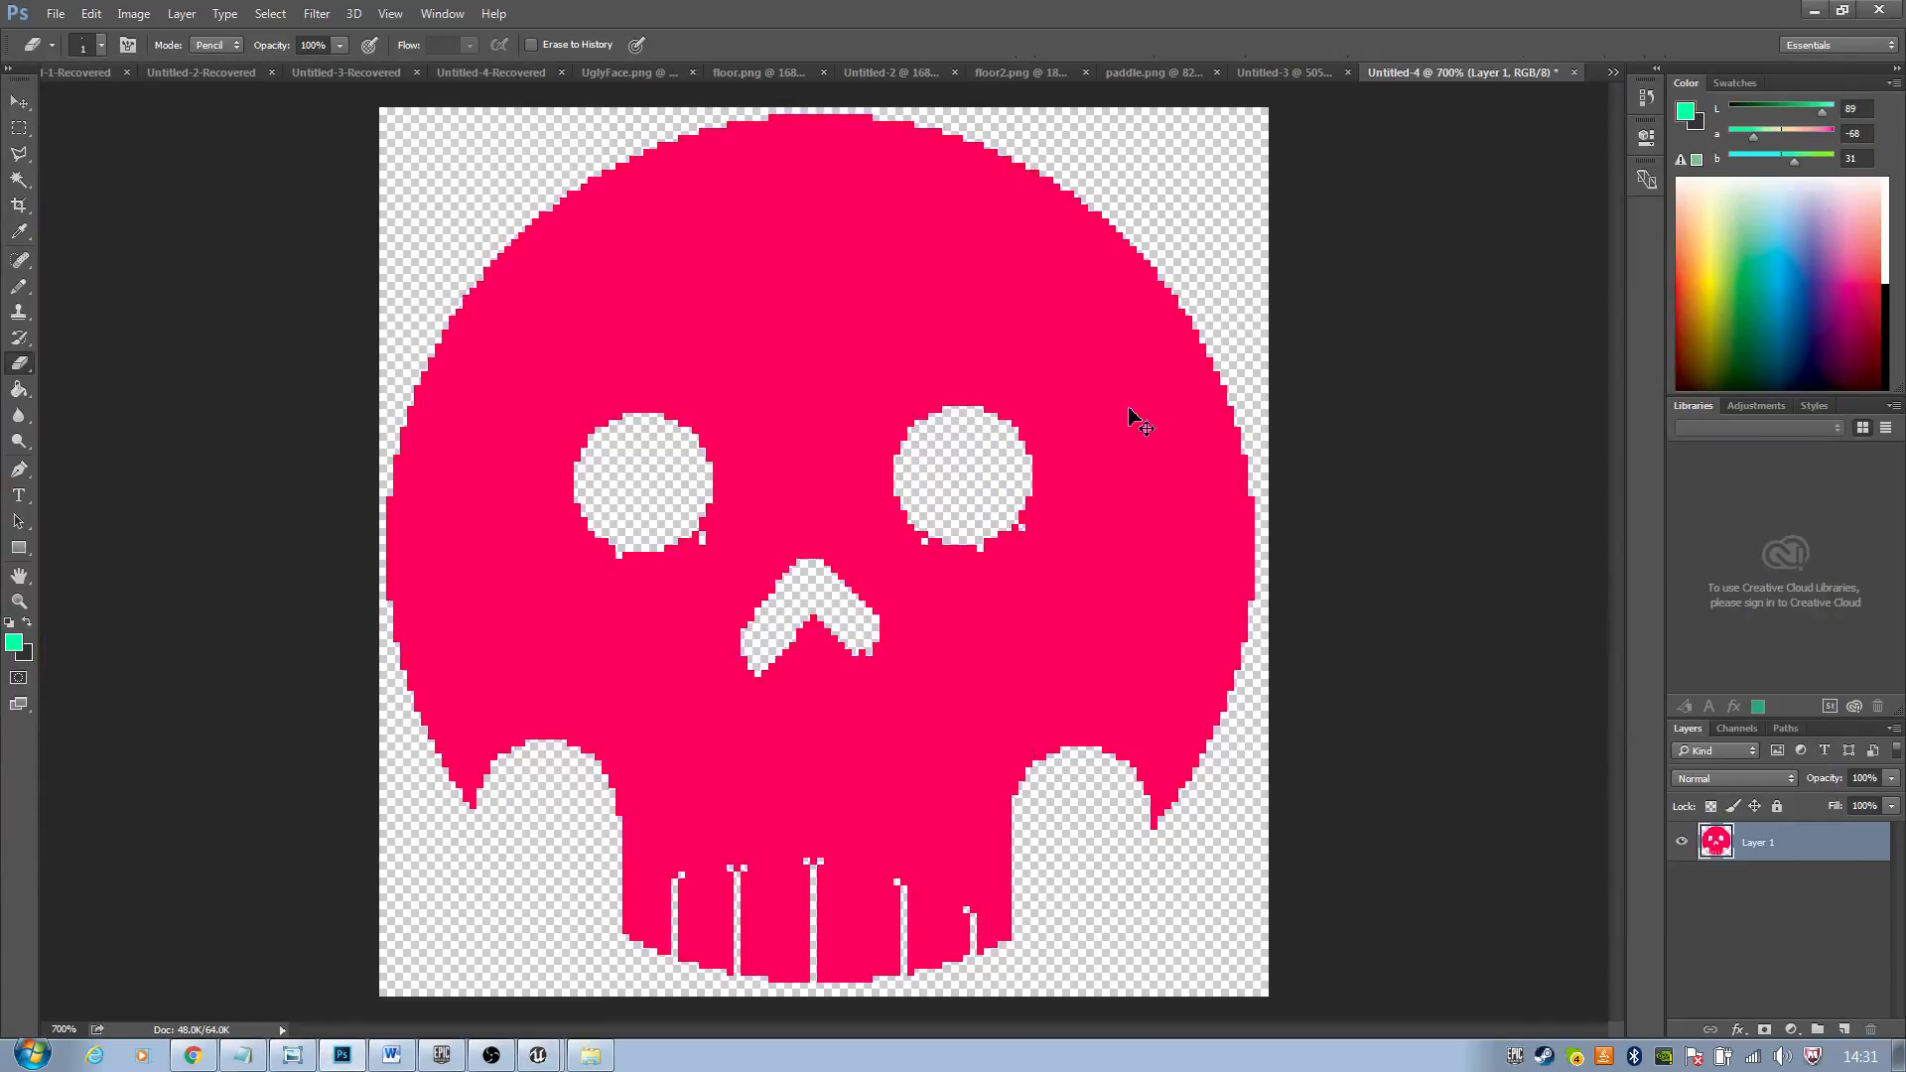
key(alt+shift+BackSpace)
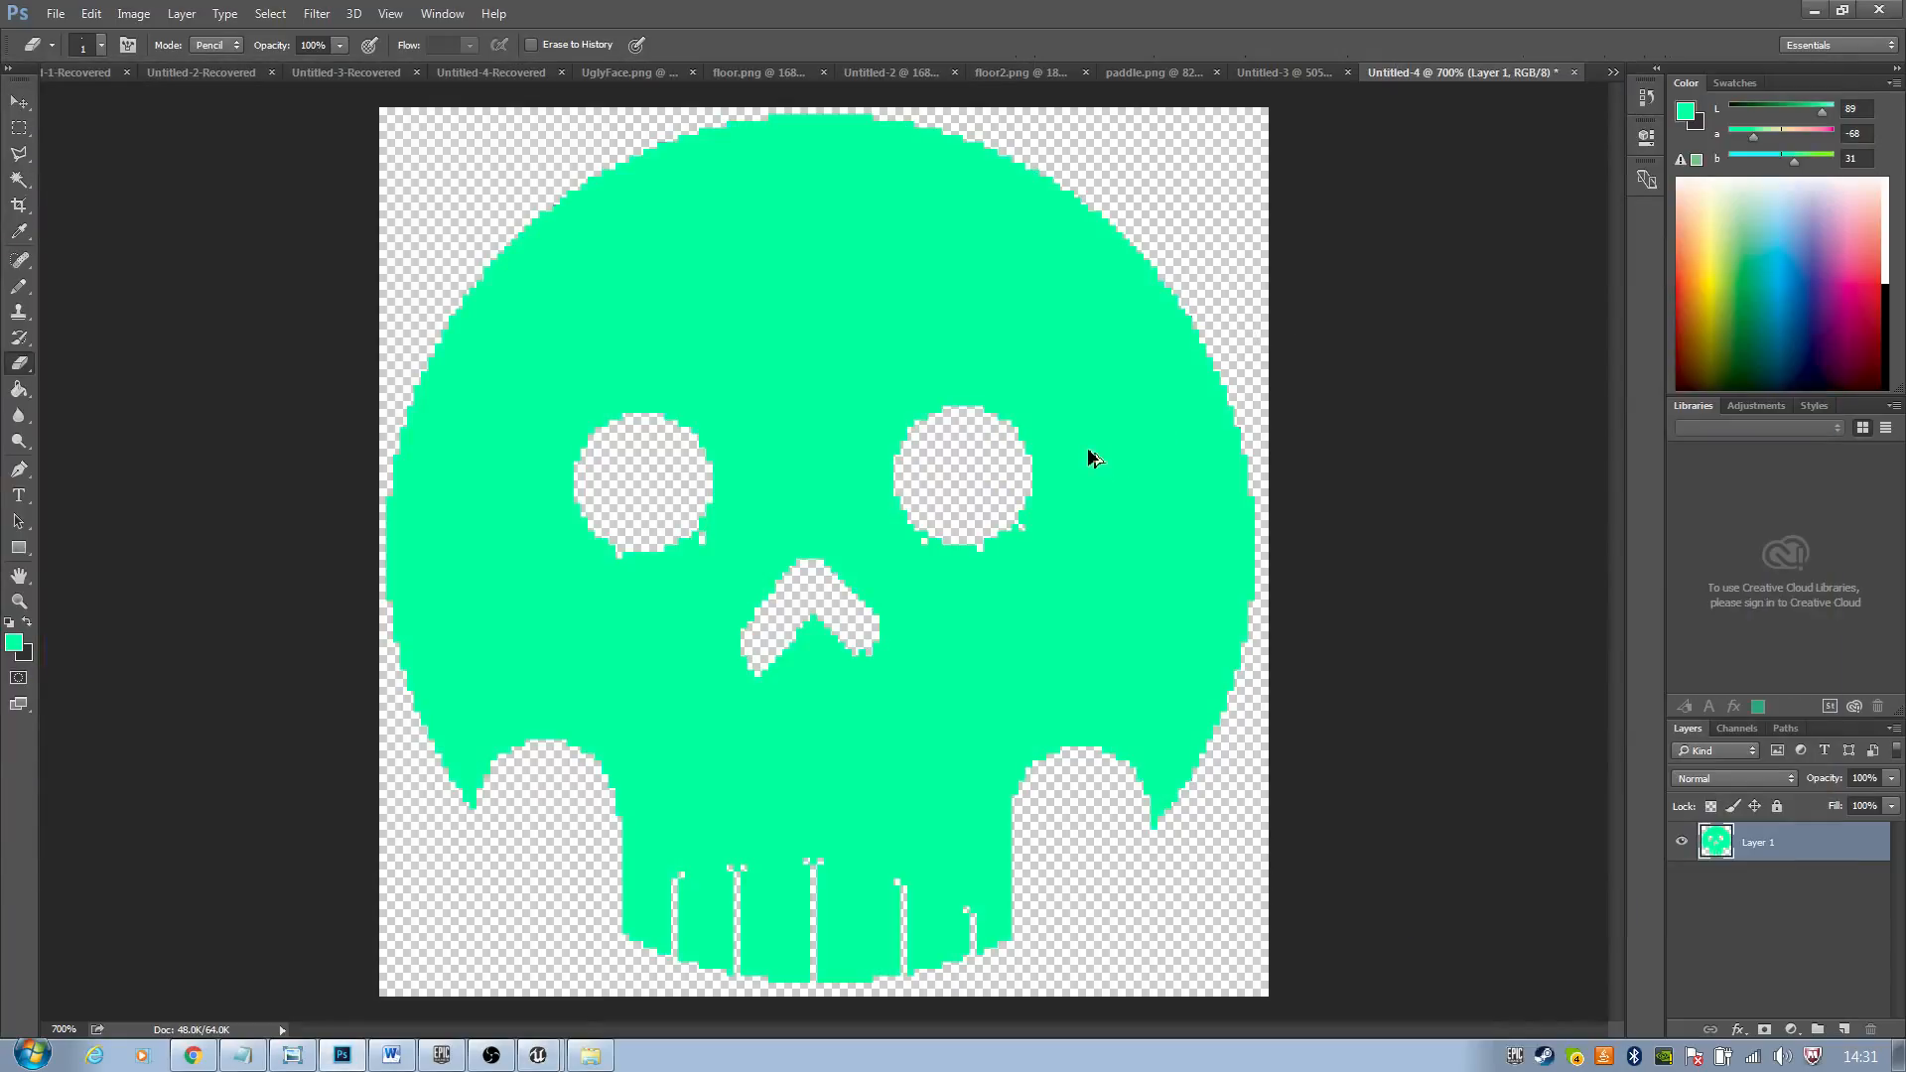
key(ctrl+z)
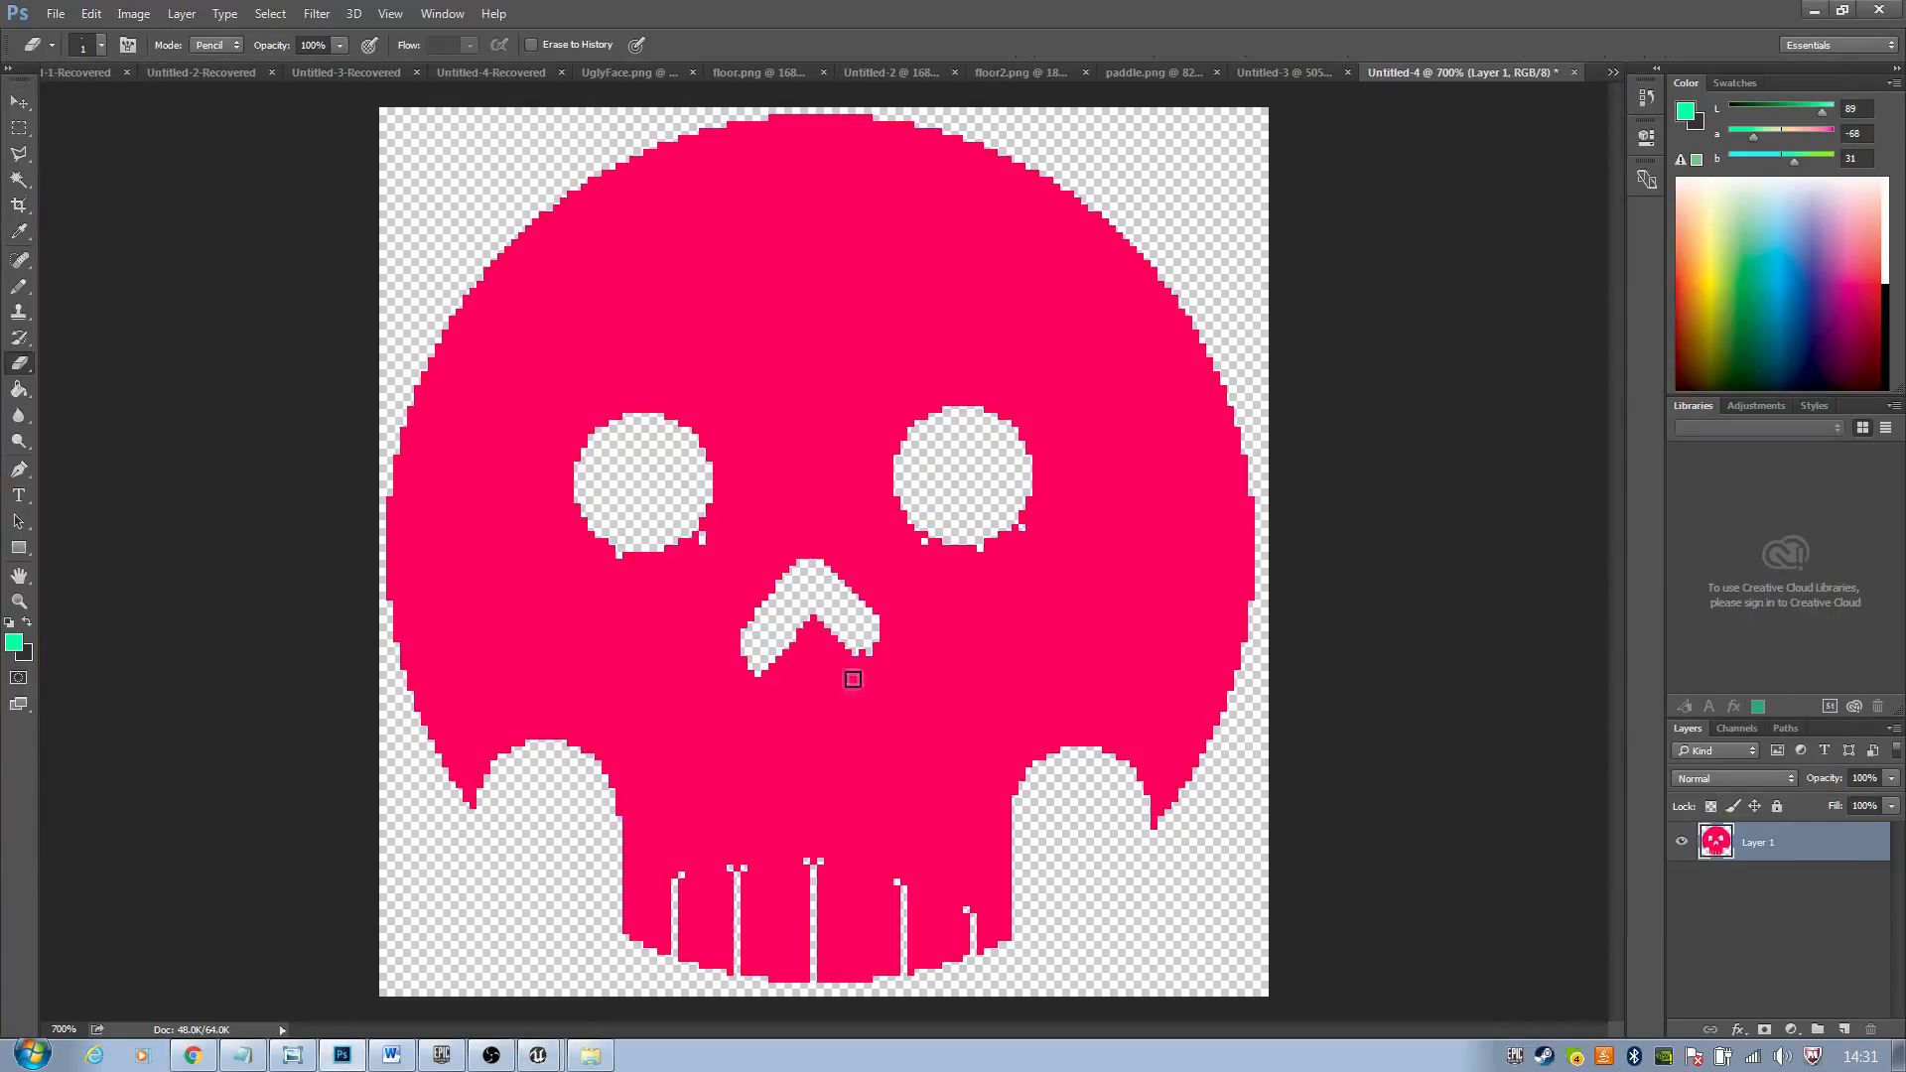
Switch to Unreal Editor, stretch its window to full screen height and bring File Explorer with the skull file beside it
click(539, 1061)
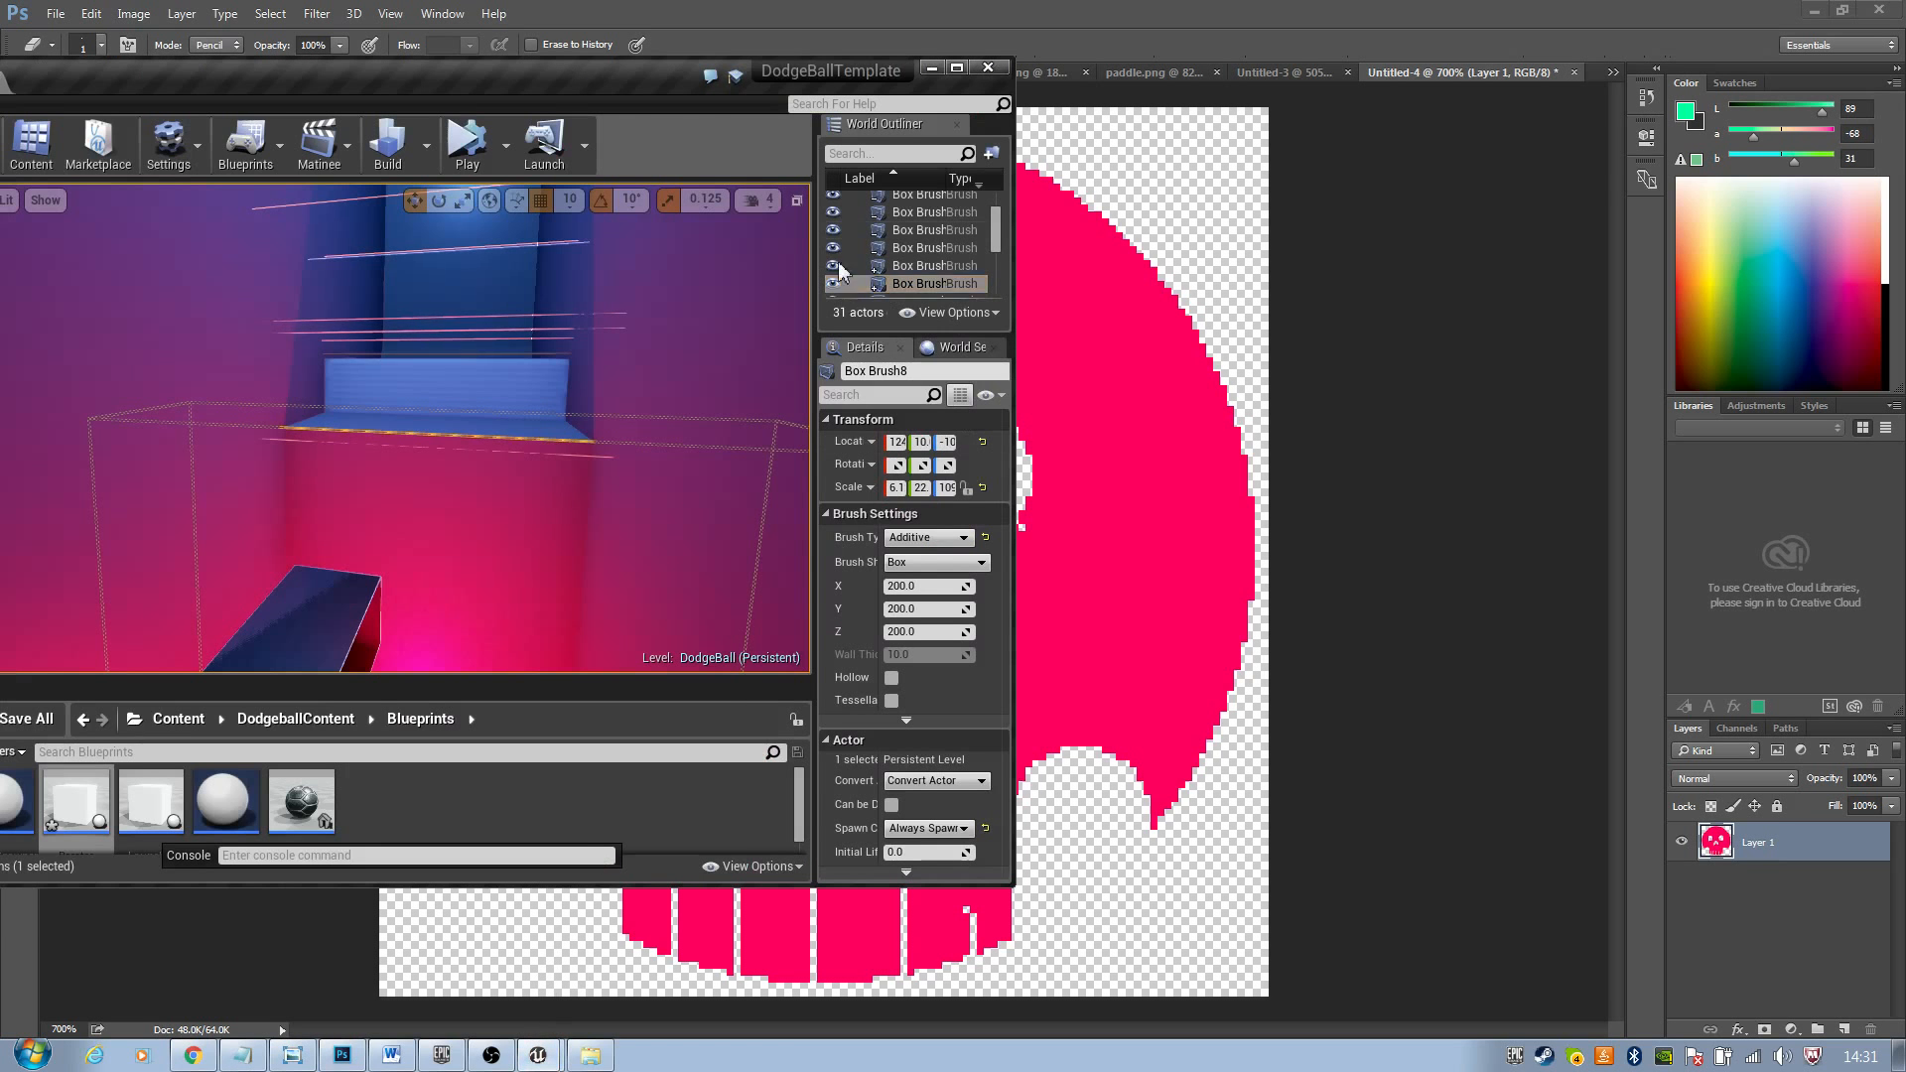
drag(659, 80, 936, 36)
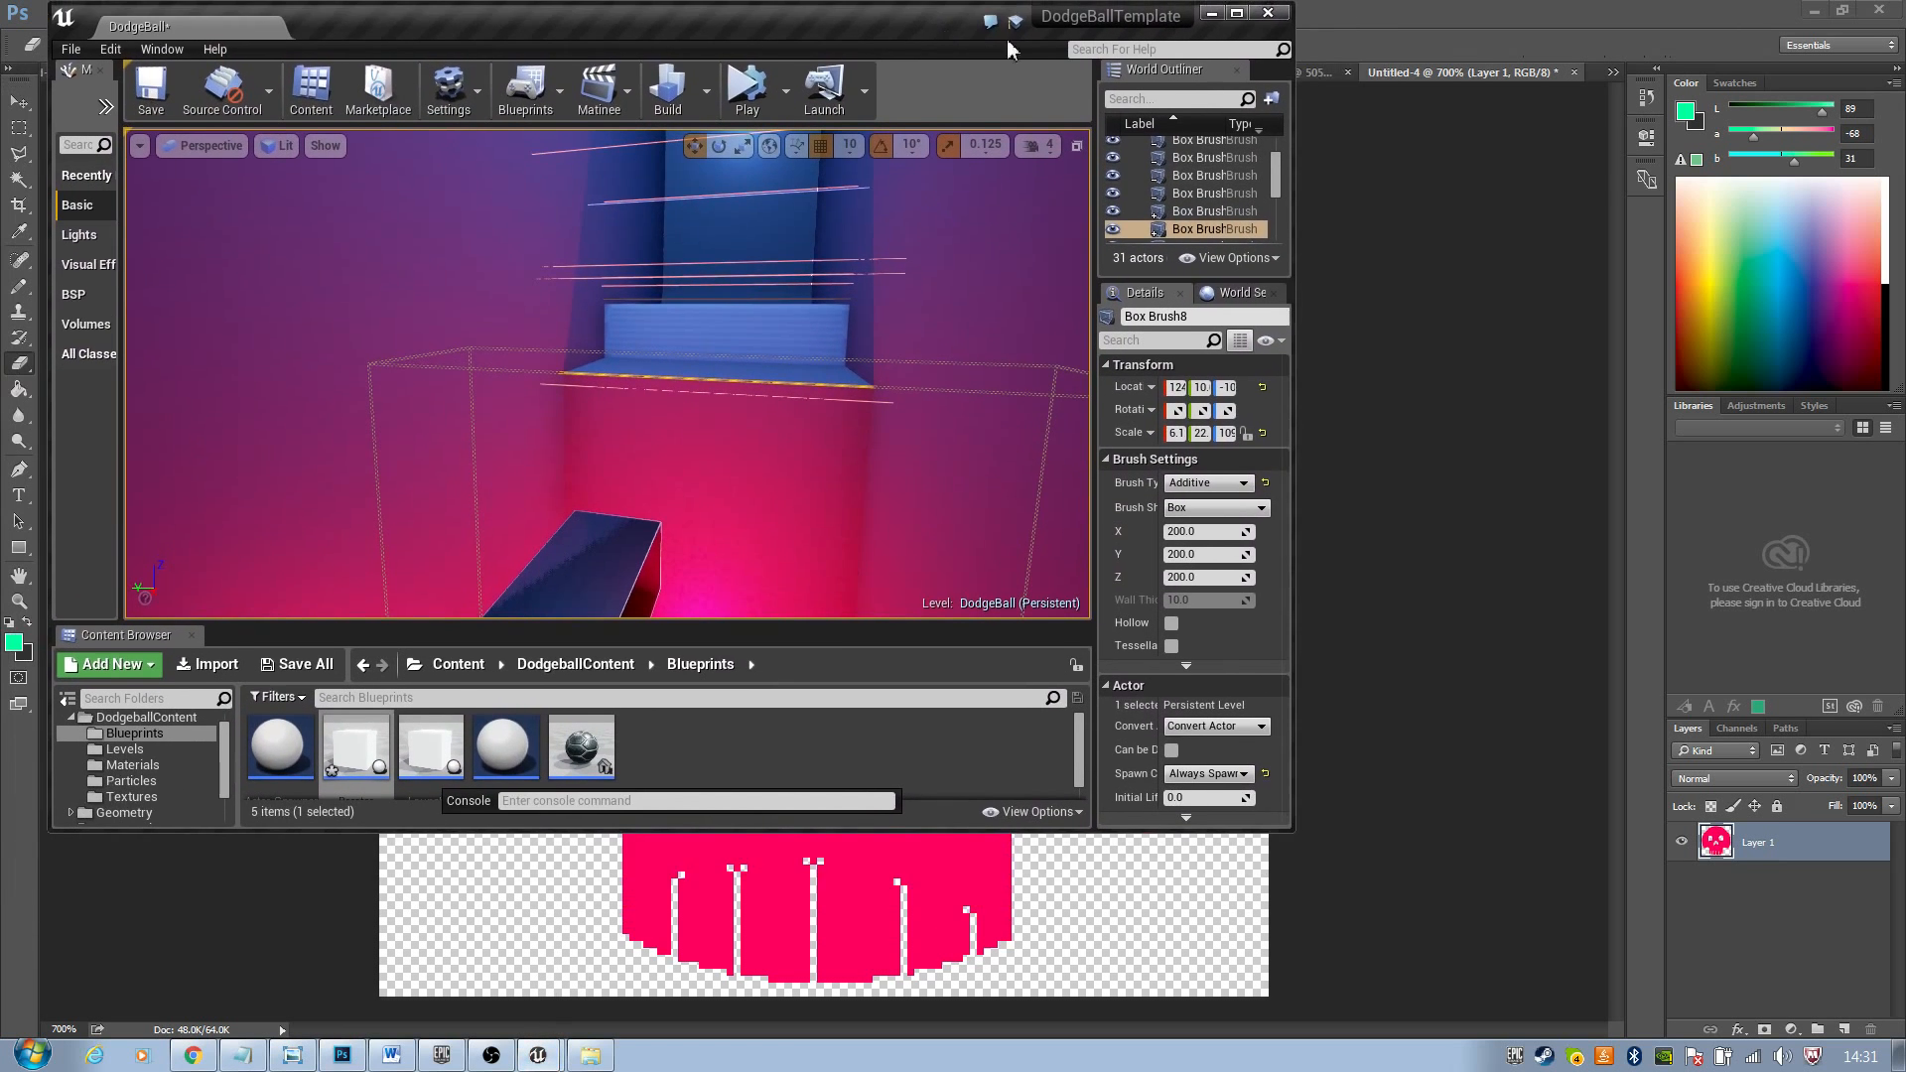
double_click(1052, 3)
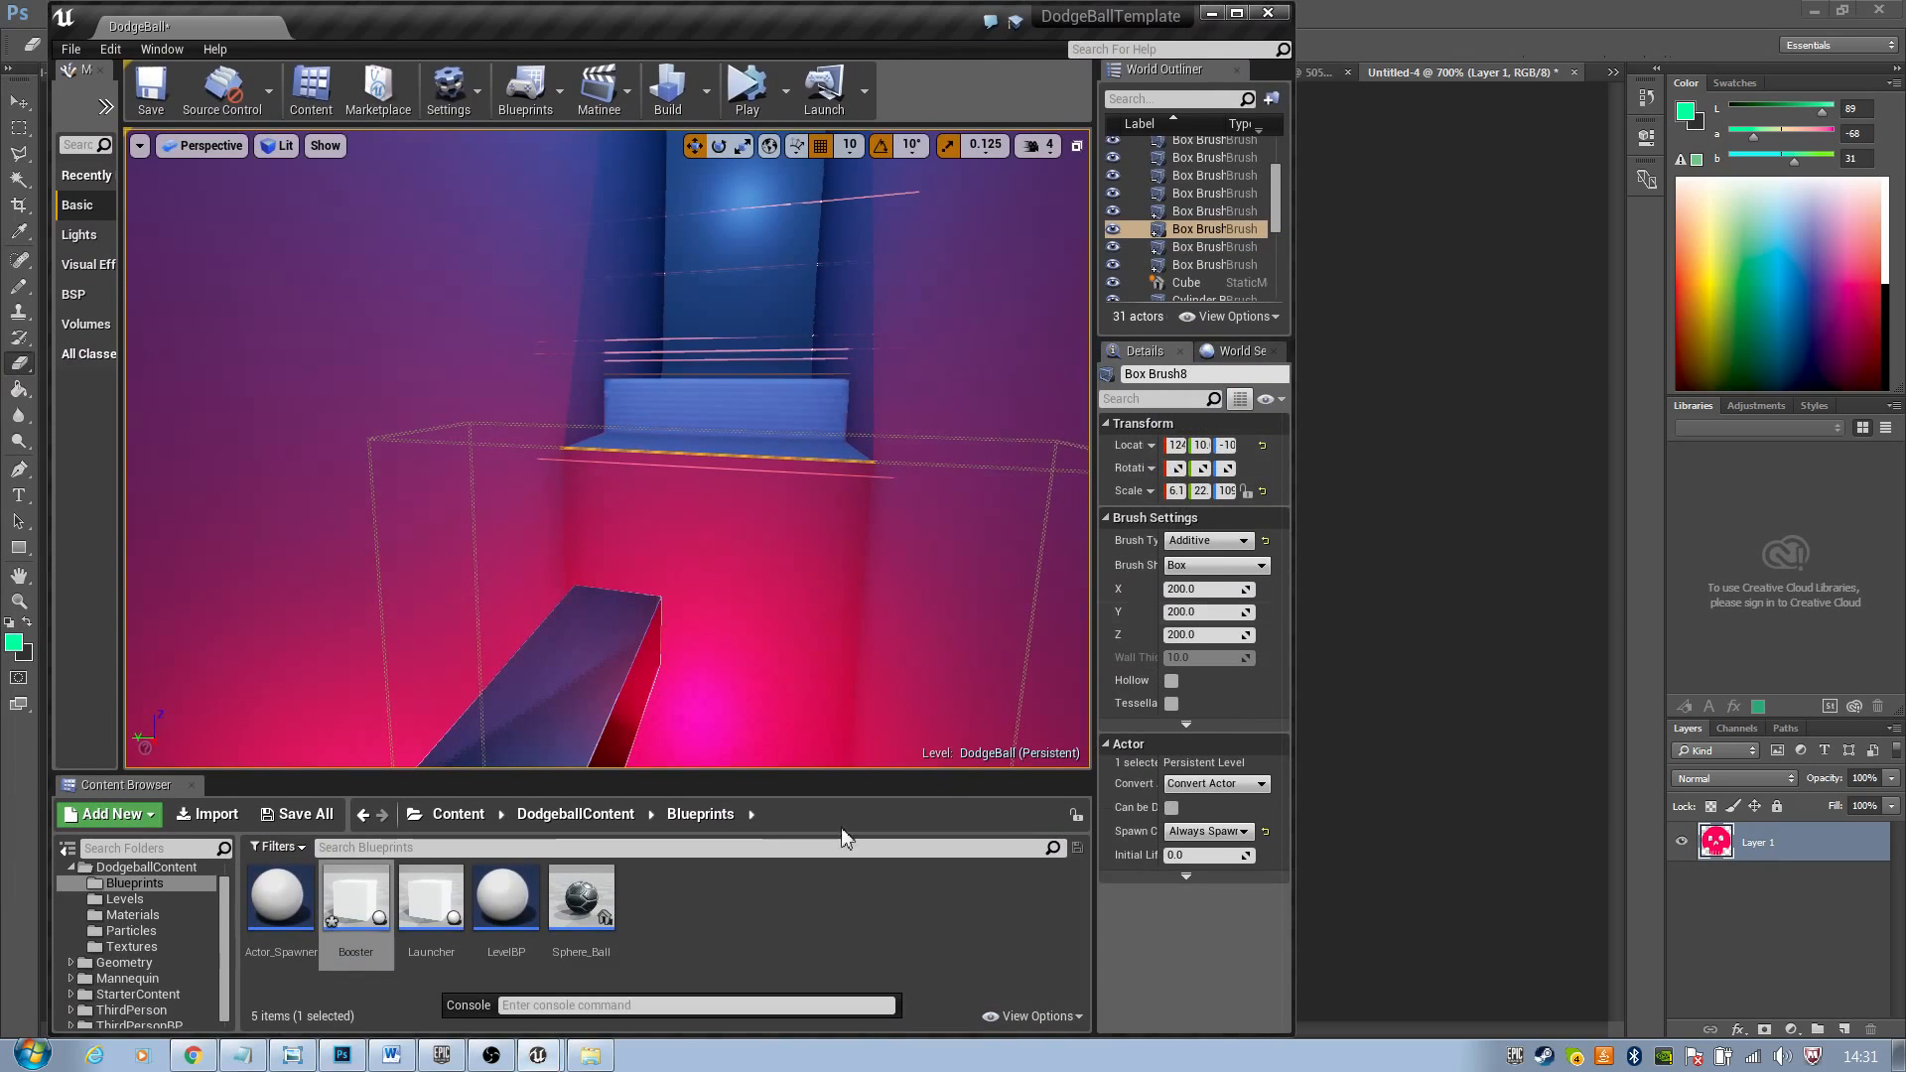
click(586, 1058)
mouse_move(1762, 231)
mouse_down()
mouse_move(928, 754)
mouse_move(765, 914)
mouse_move(836, 851)
mouse_move(791, 906)
mouse_move(742, 898)
mouse_move(785, 891)
mouse_move(1766, 234)
mouse_up()
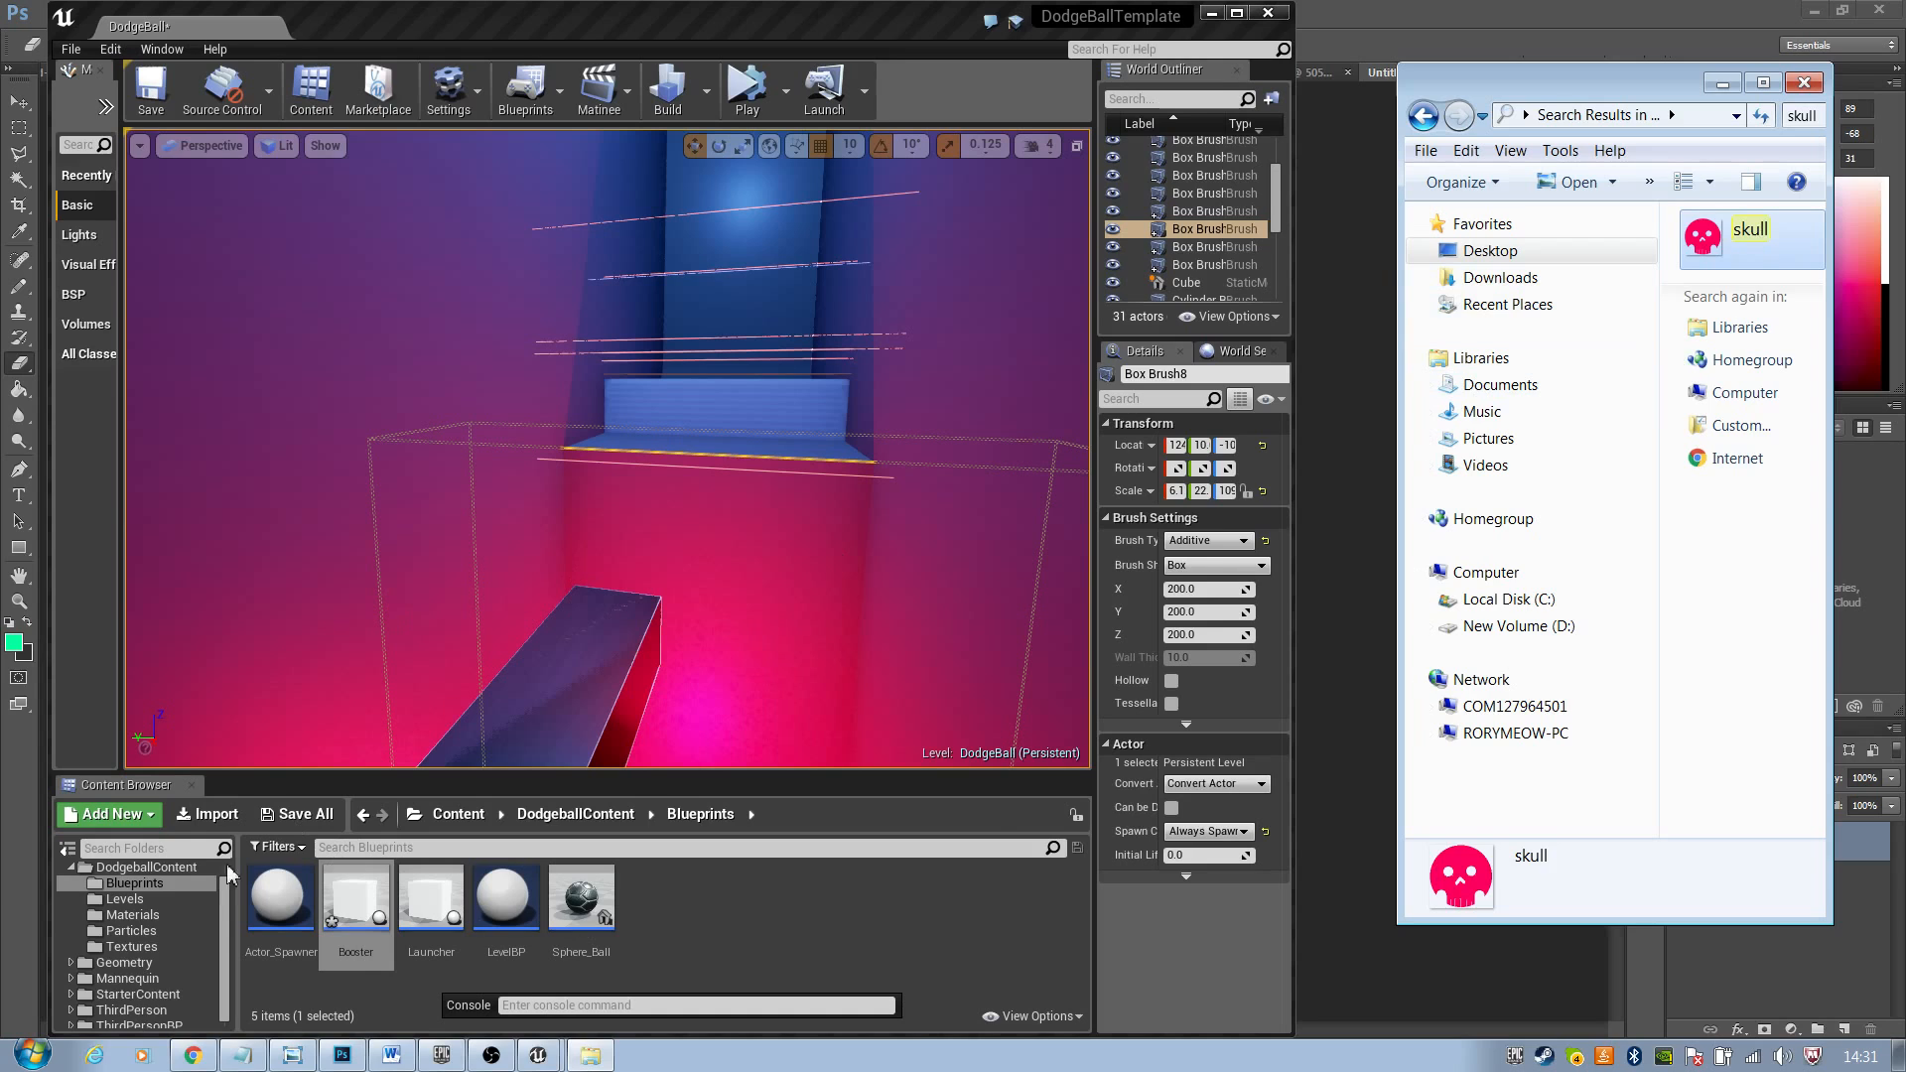
Import the skull PNG from File Explorer into the DodgeballContent folder and save the level
click(134, 867)
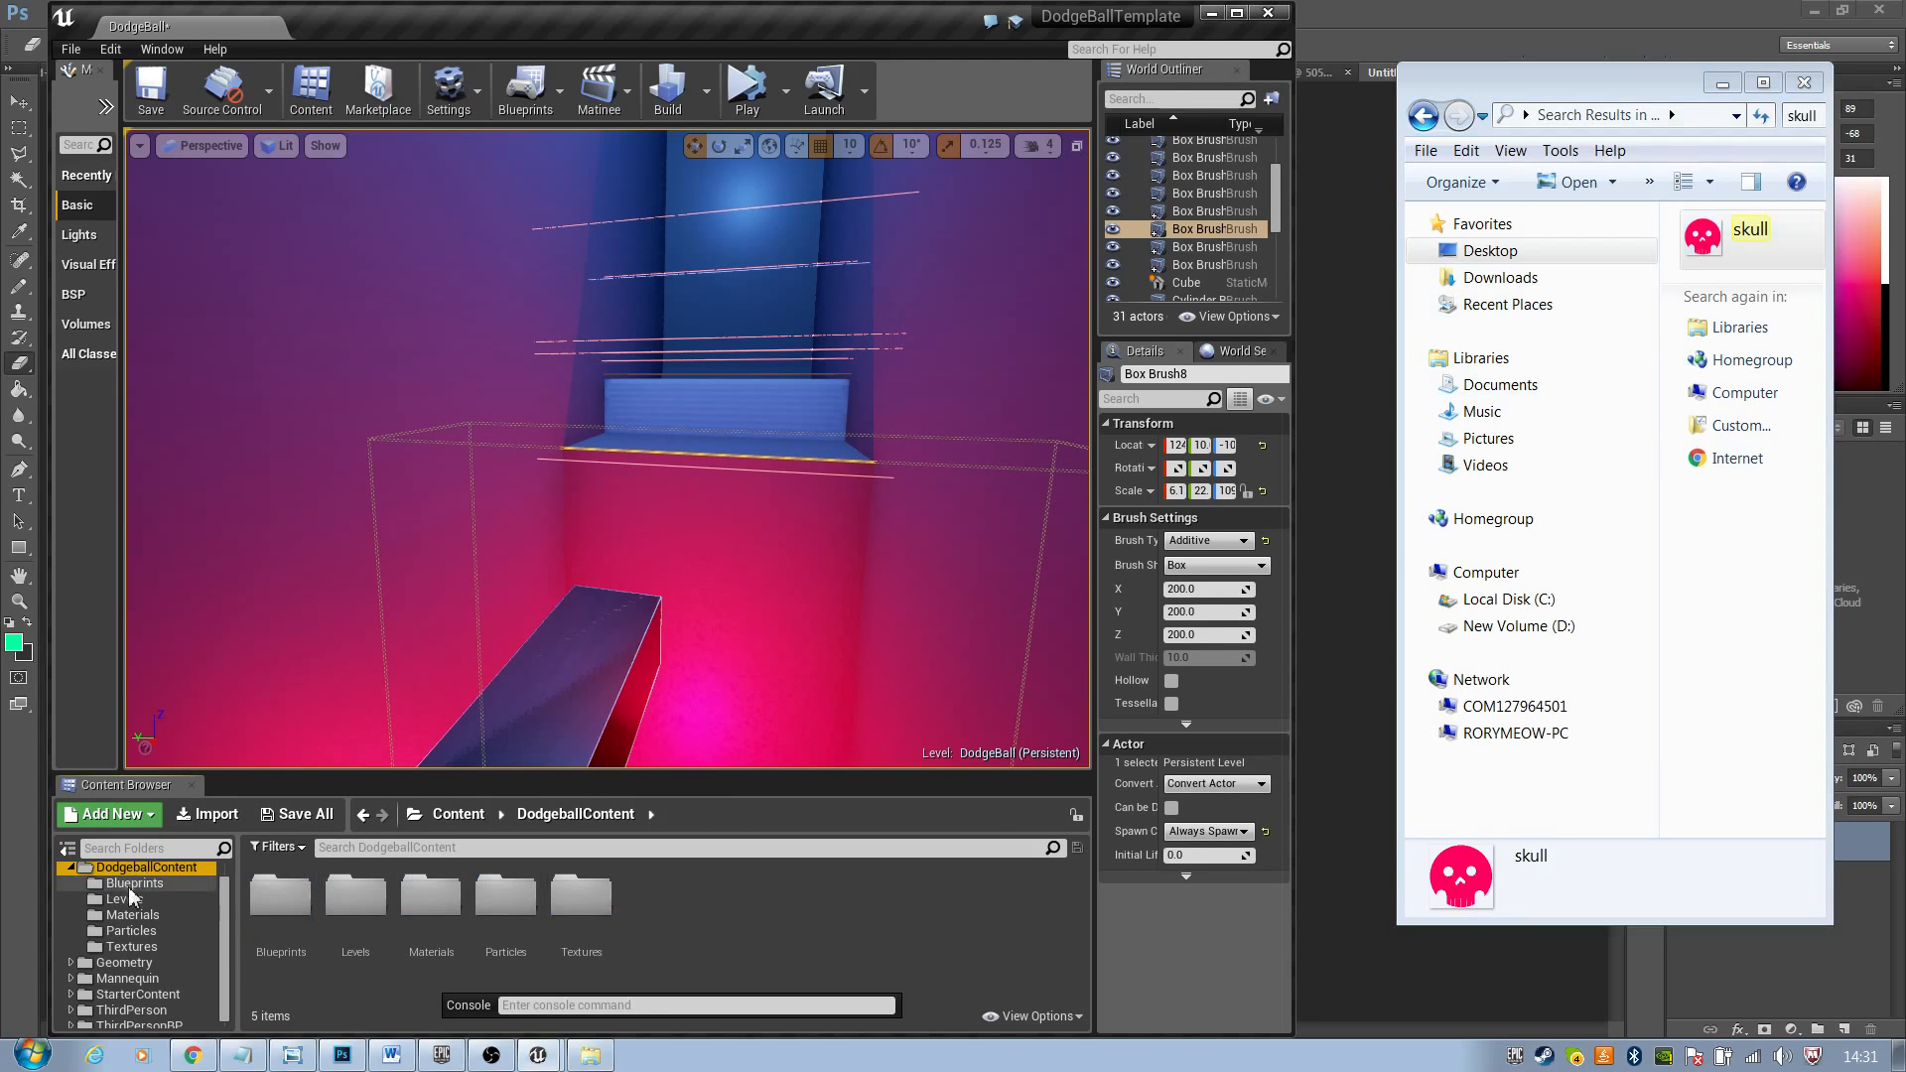
scroll(134, 904, up, 1)
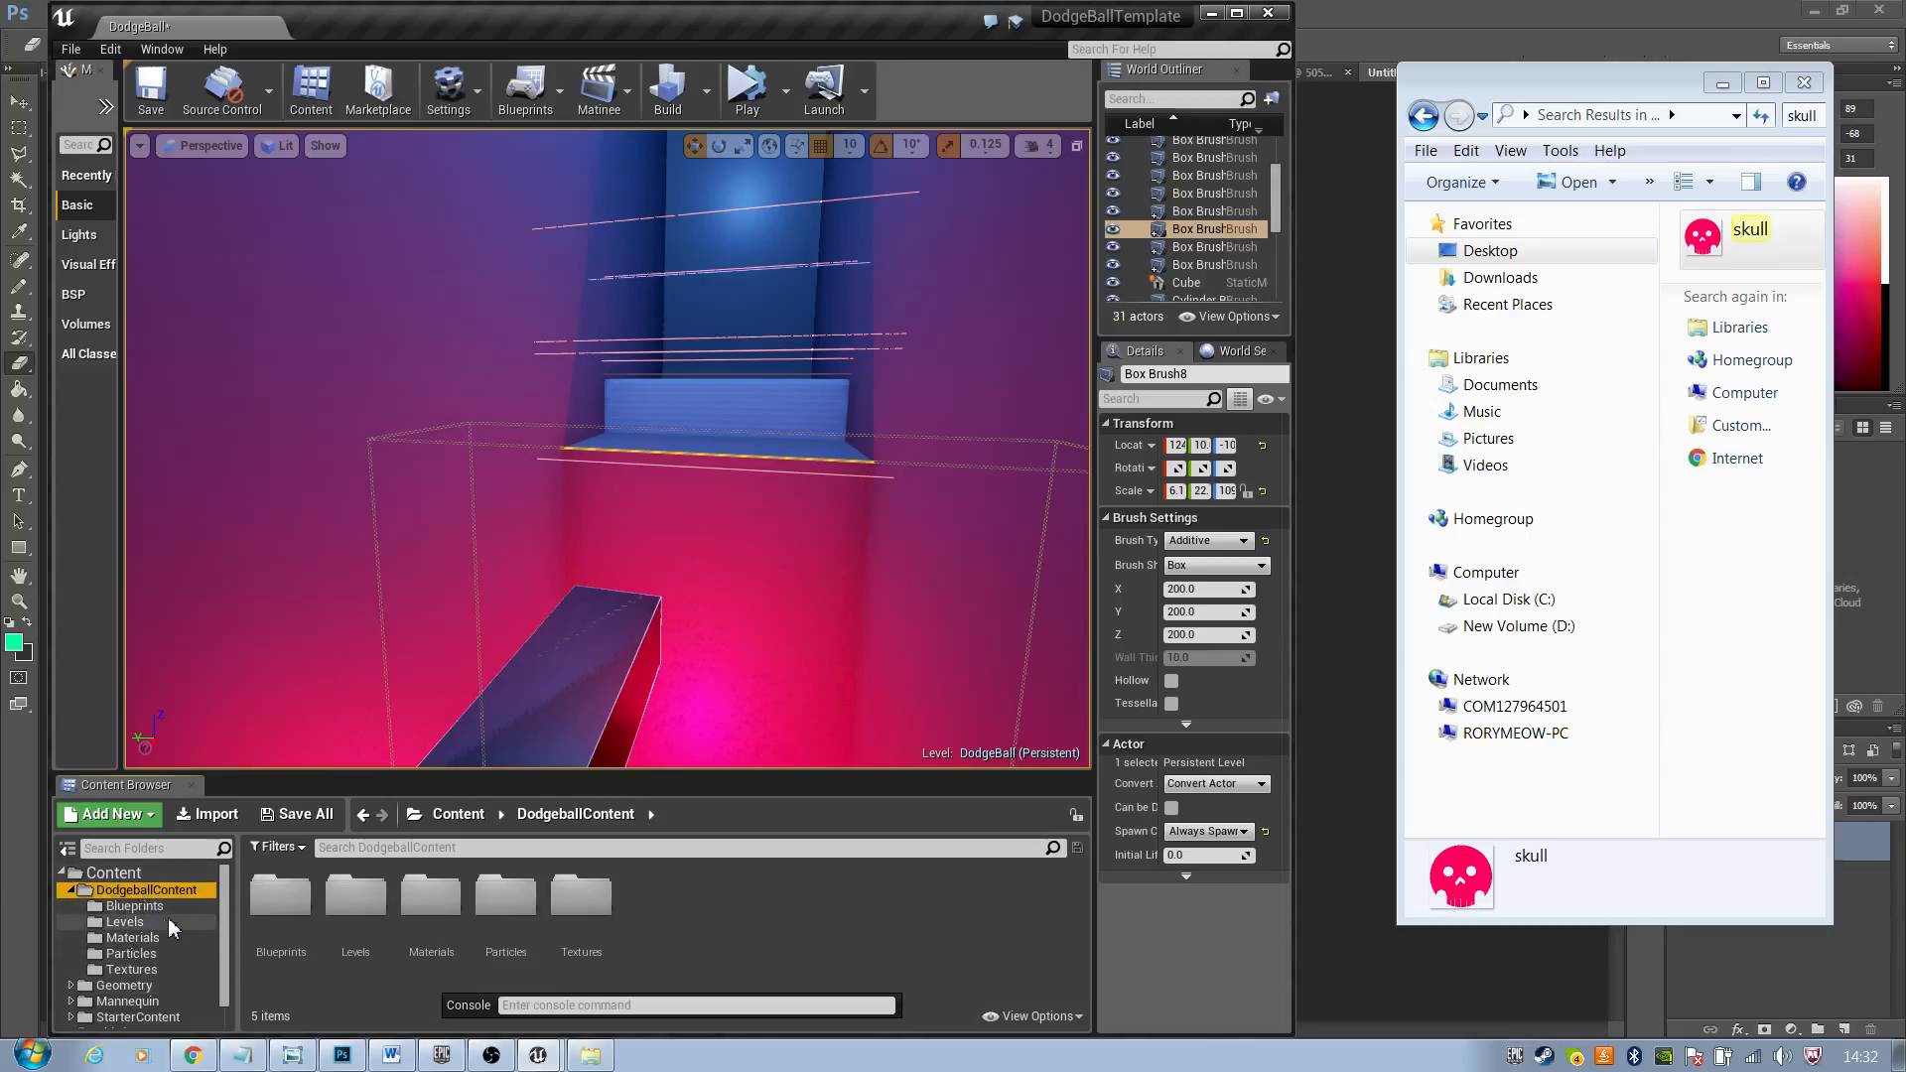
scroll(168, 928, down, 1)
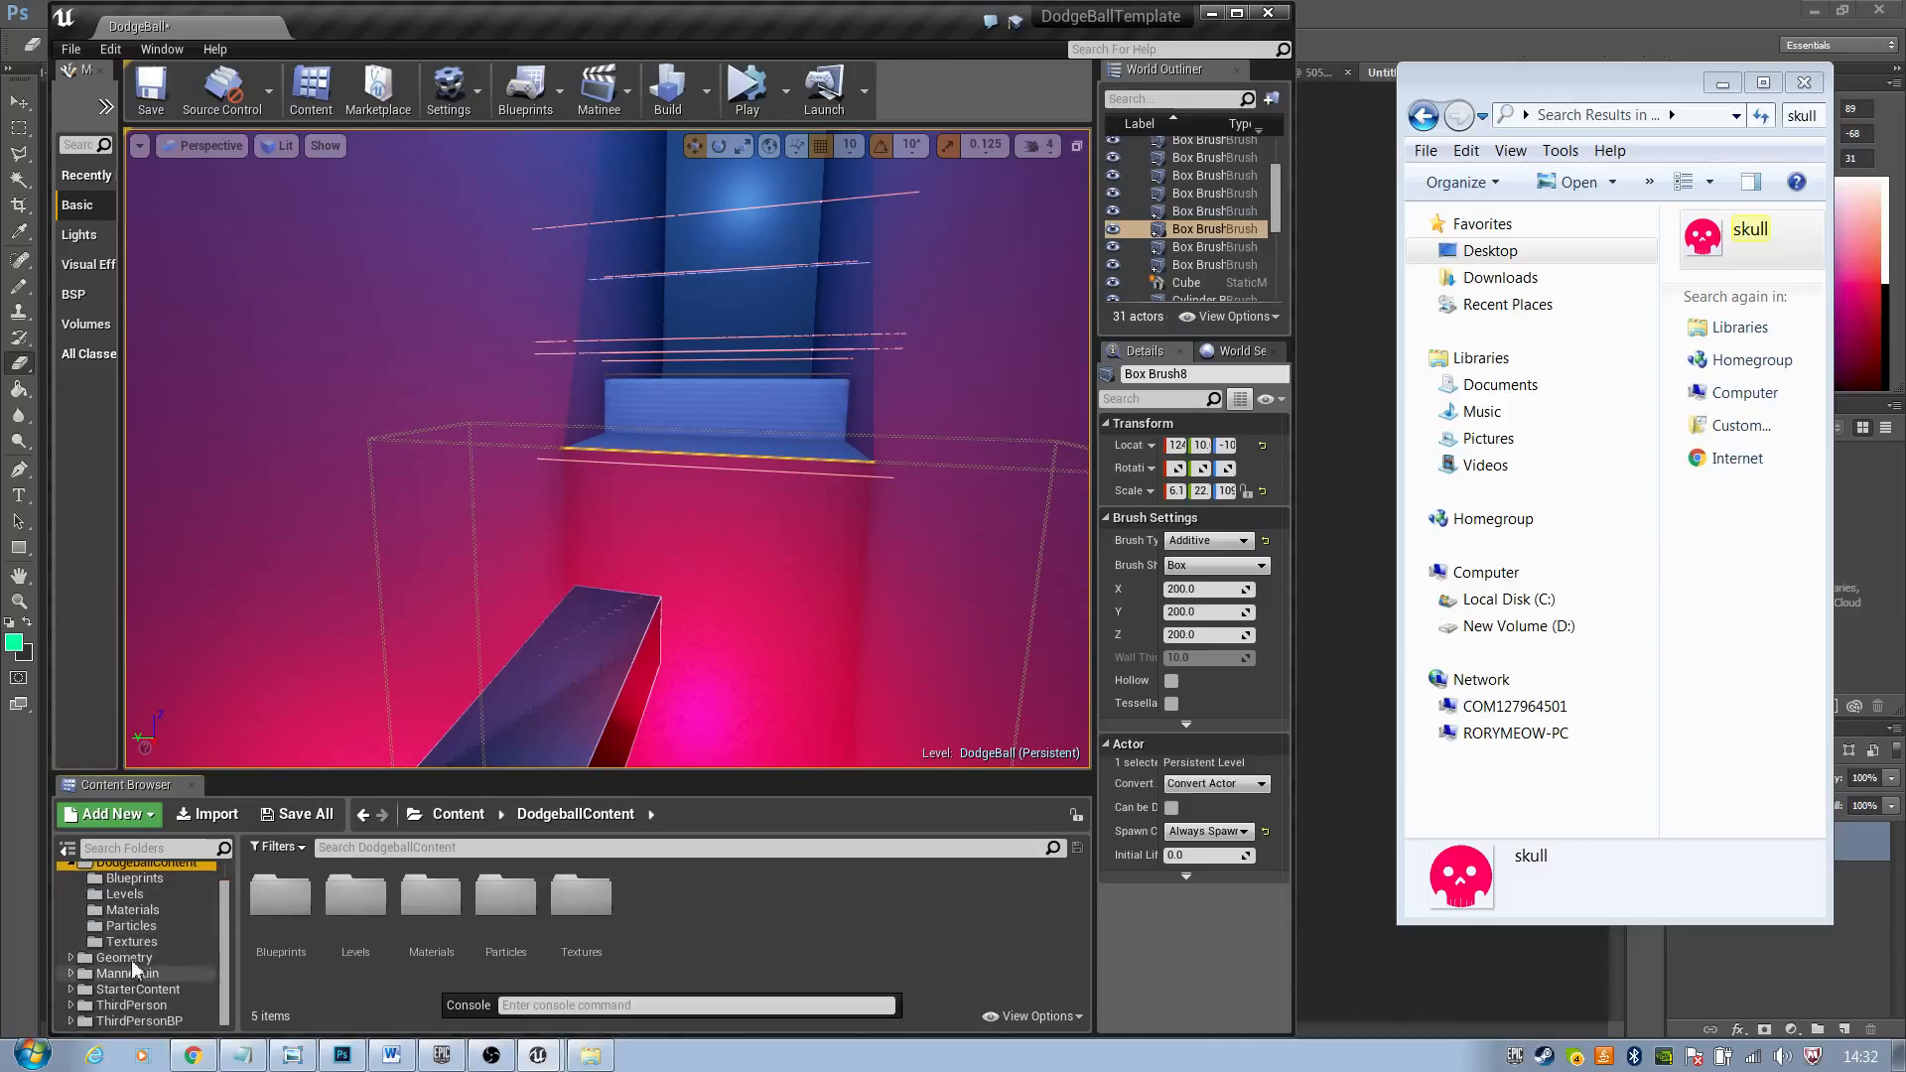
scroll(134, 943, up, 1)
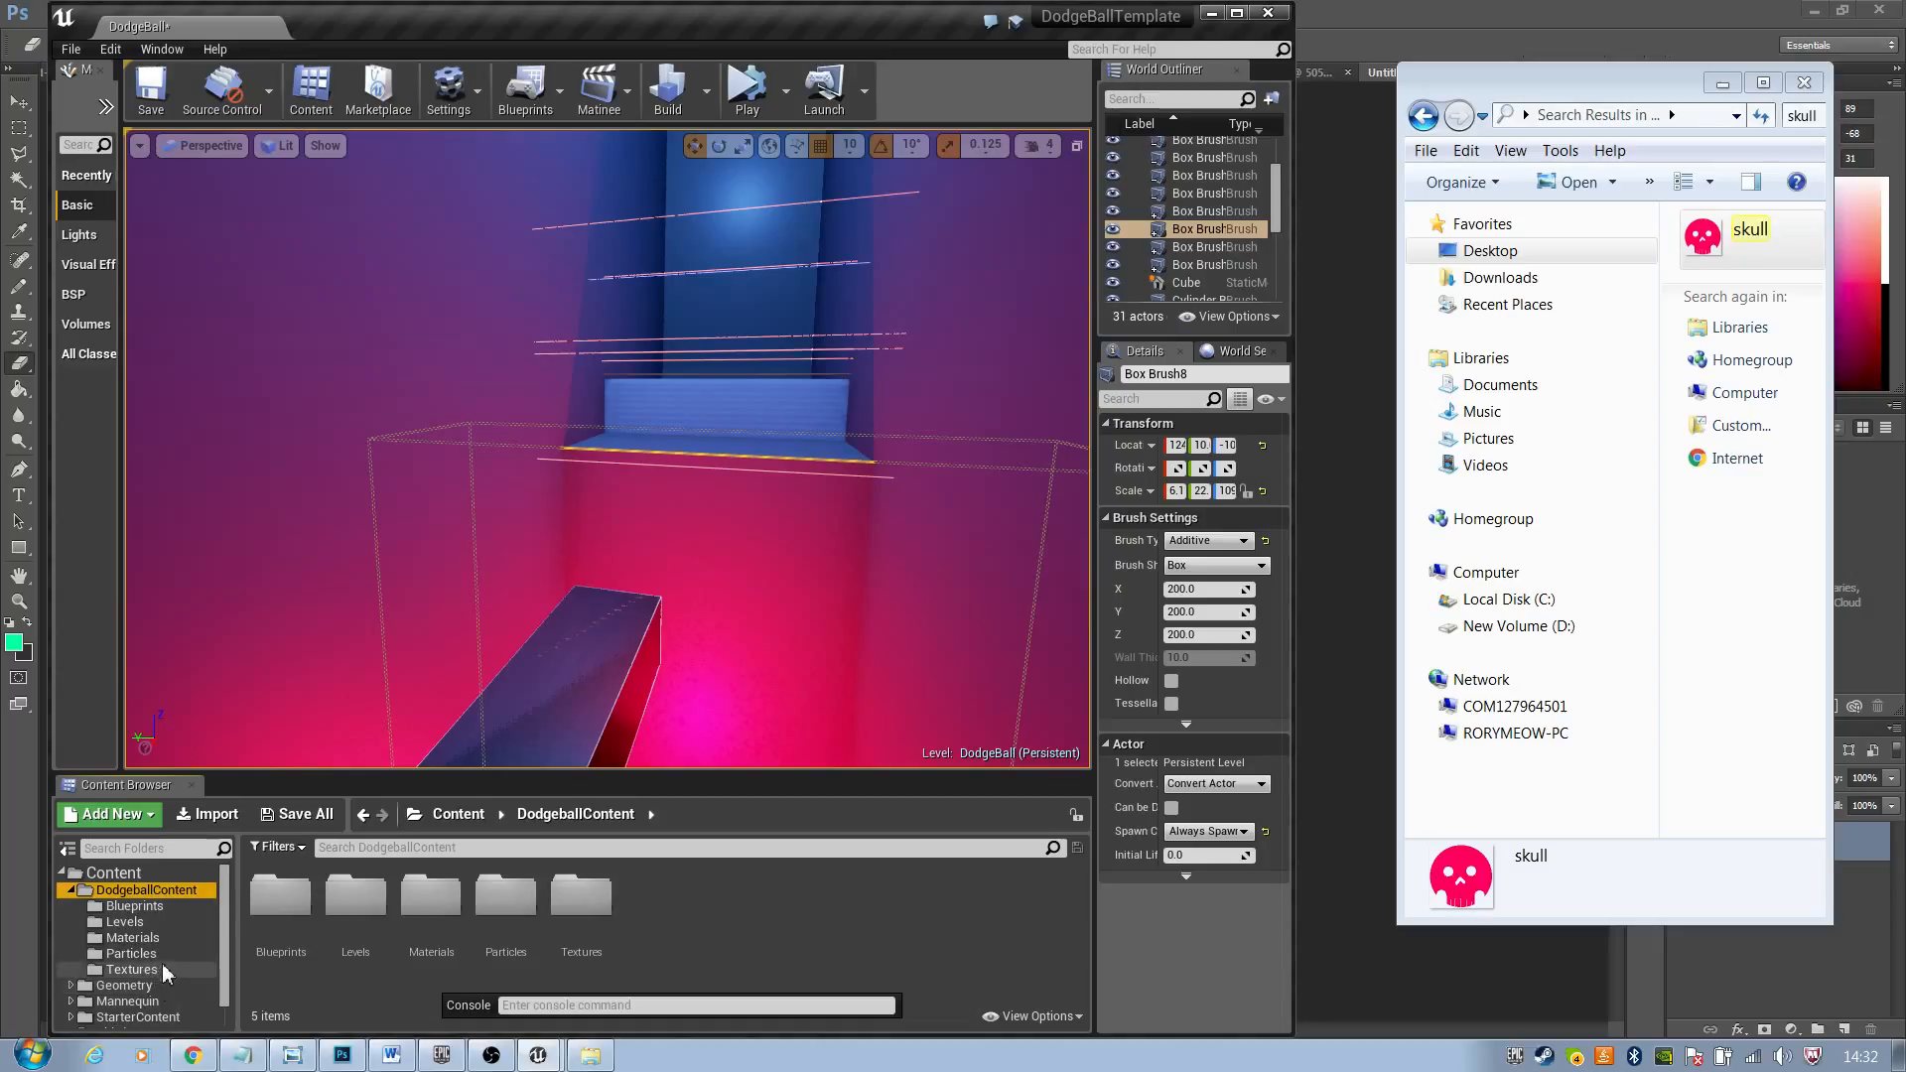
scroll(159, 981, down, 1)
scroll(147, 991, up, 1)
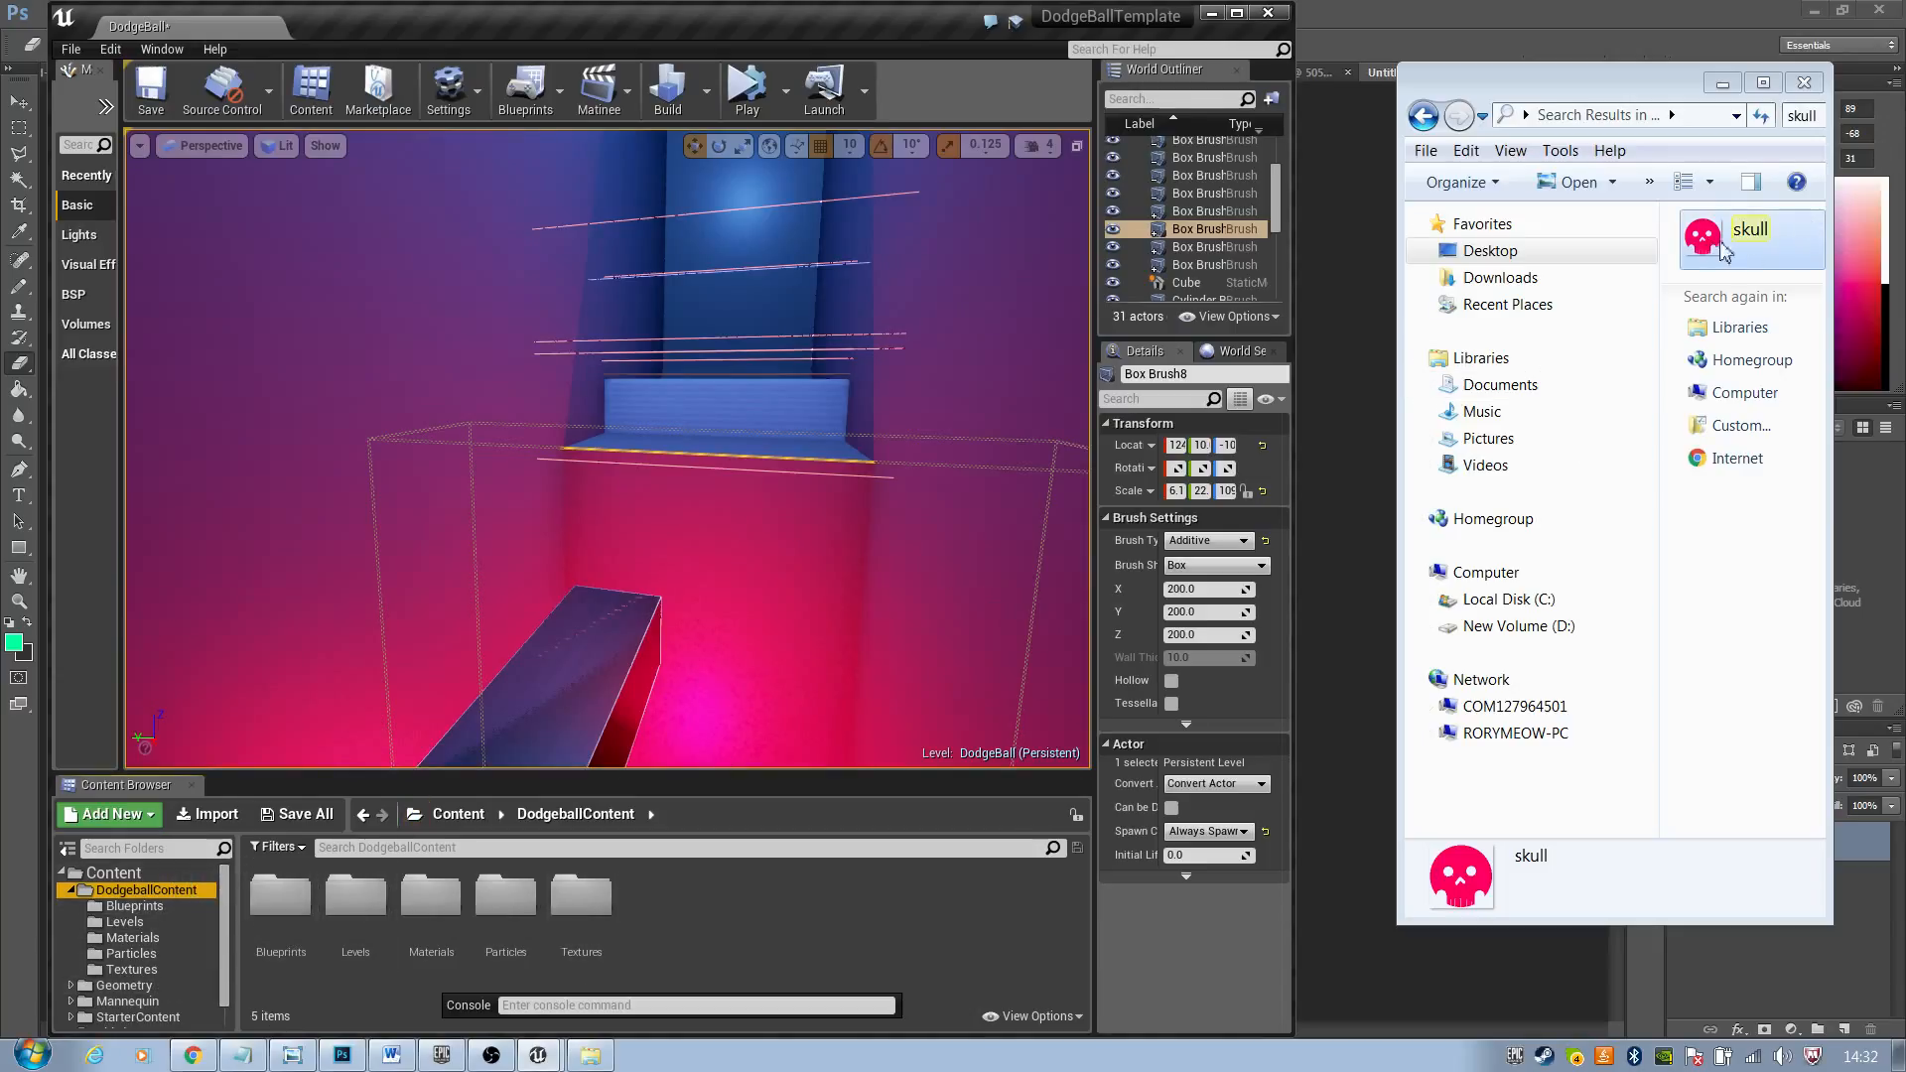
drag(1727, 248, 695, 915)
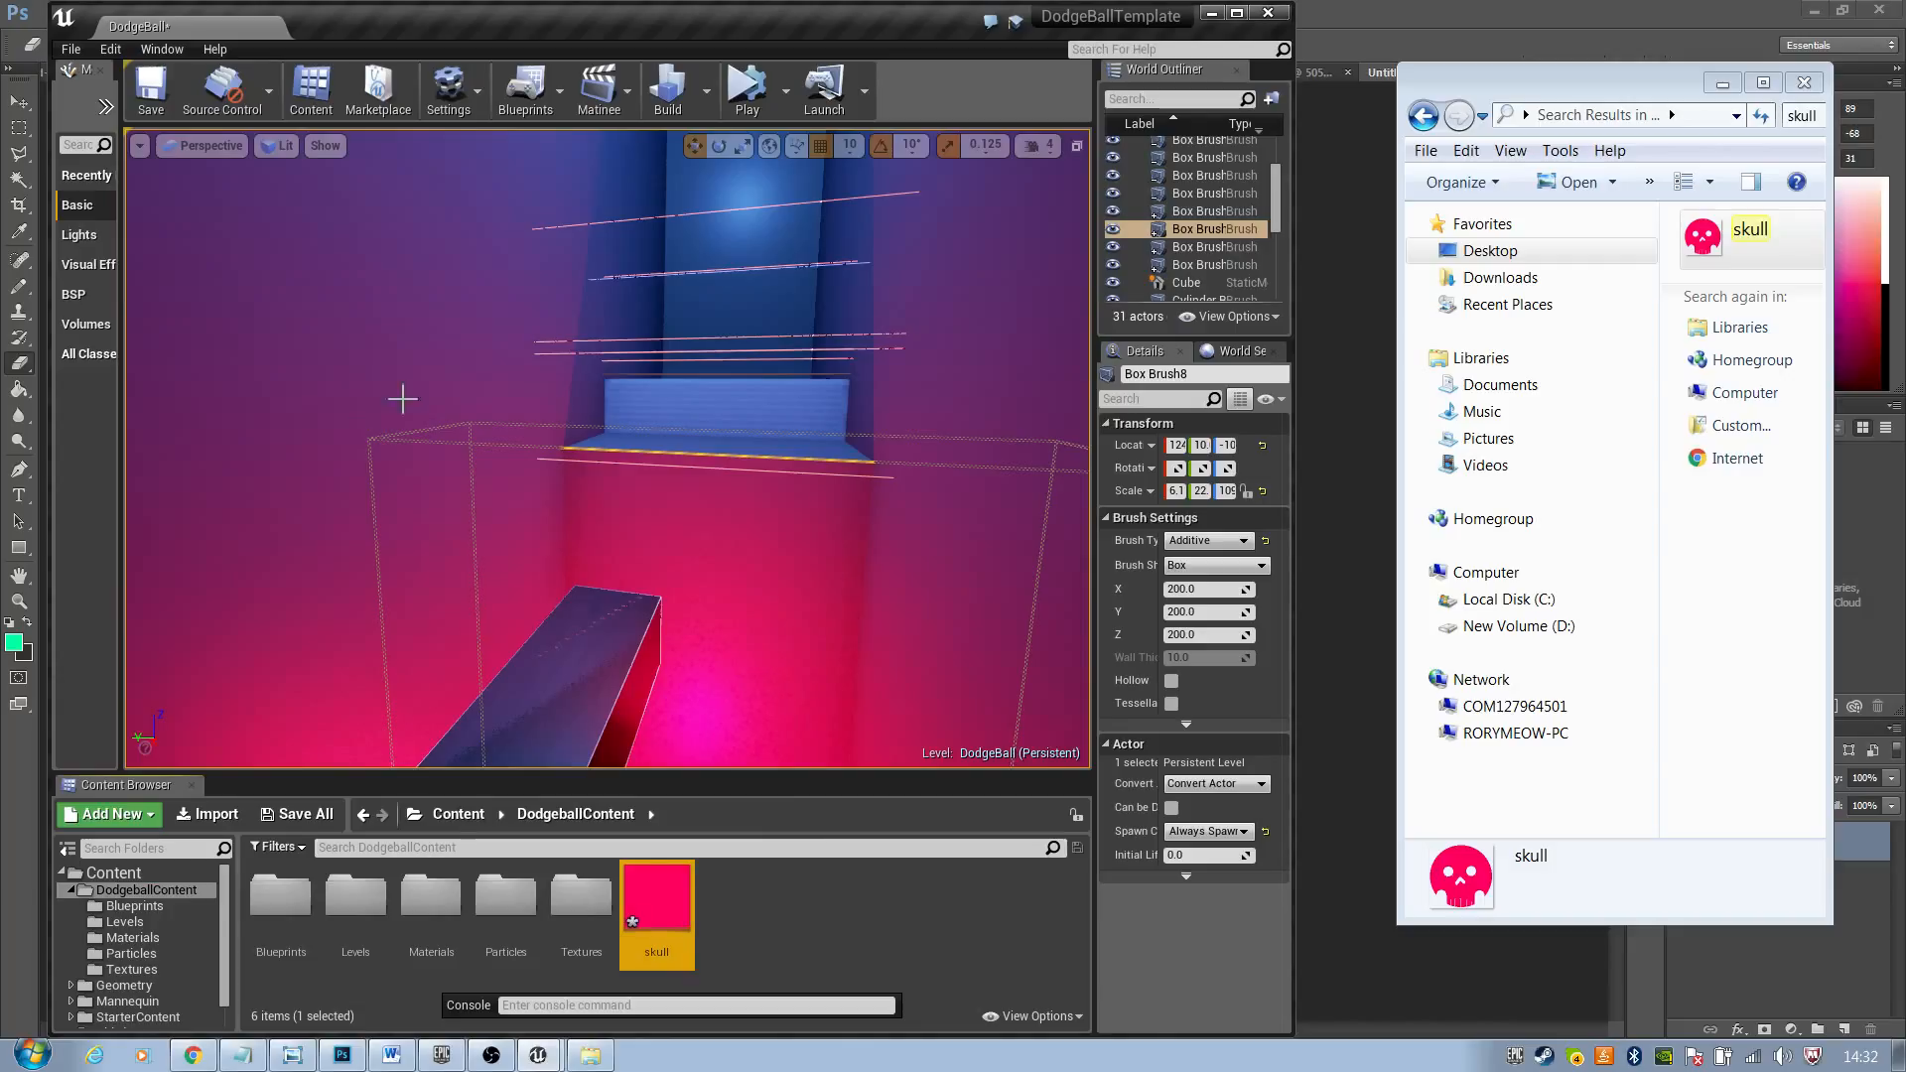
key(ctrl+s)
Apply the skull texture to a surface in the level to generate a material from it, keeping the suggested material name
right_drag(718, 517, 761, 527)
key(a)
drag(656, 898, 769, 669)
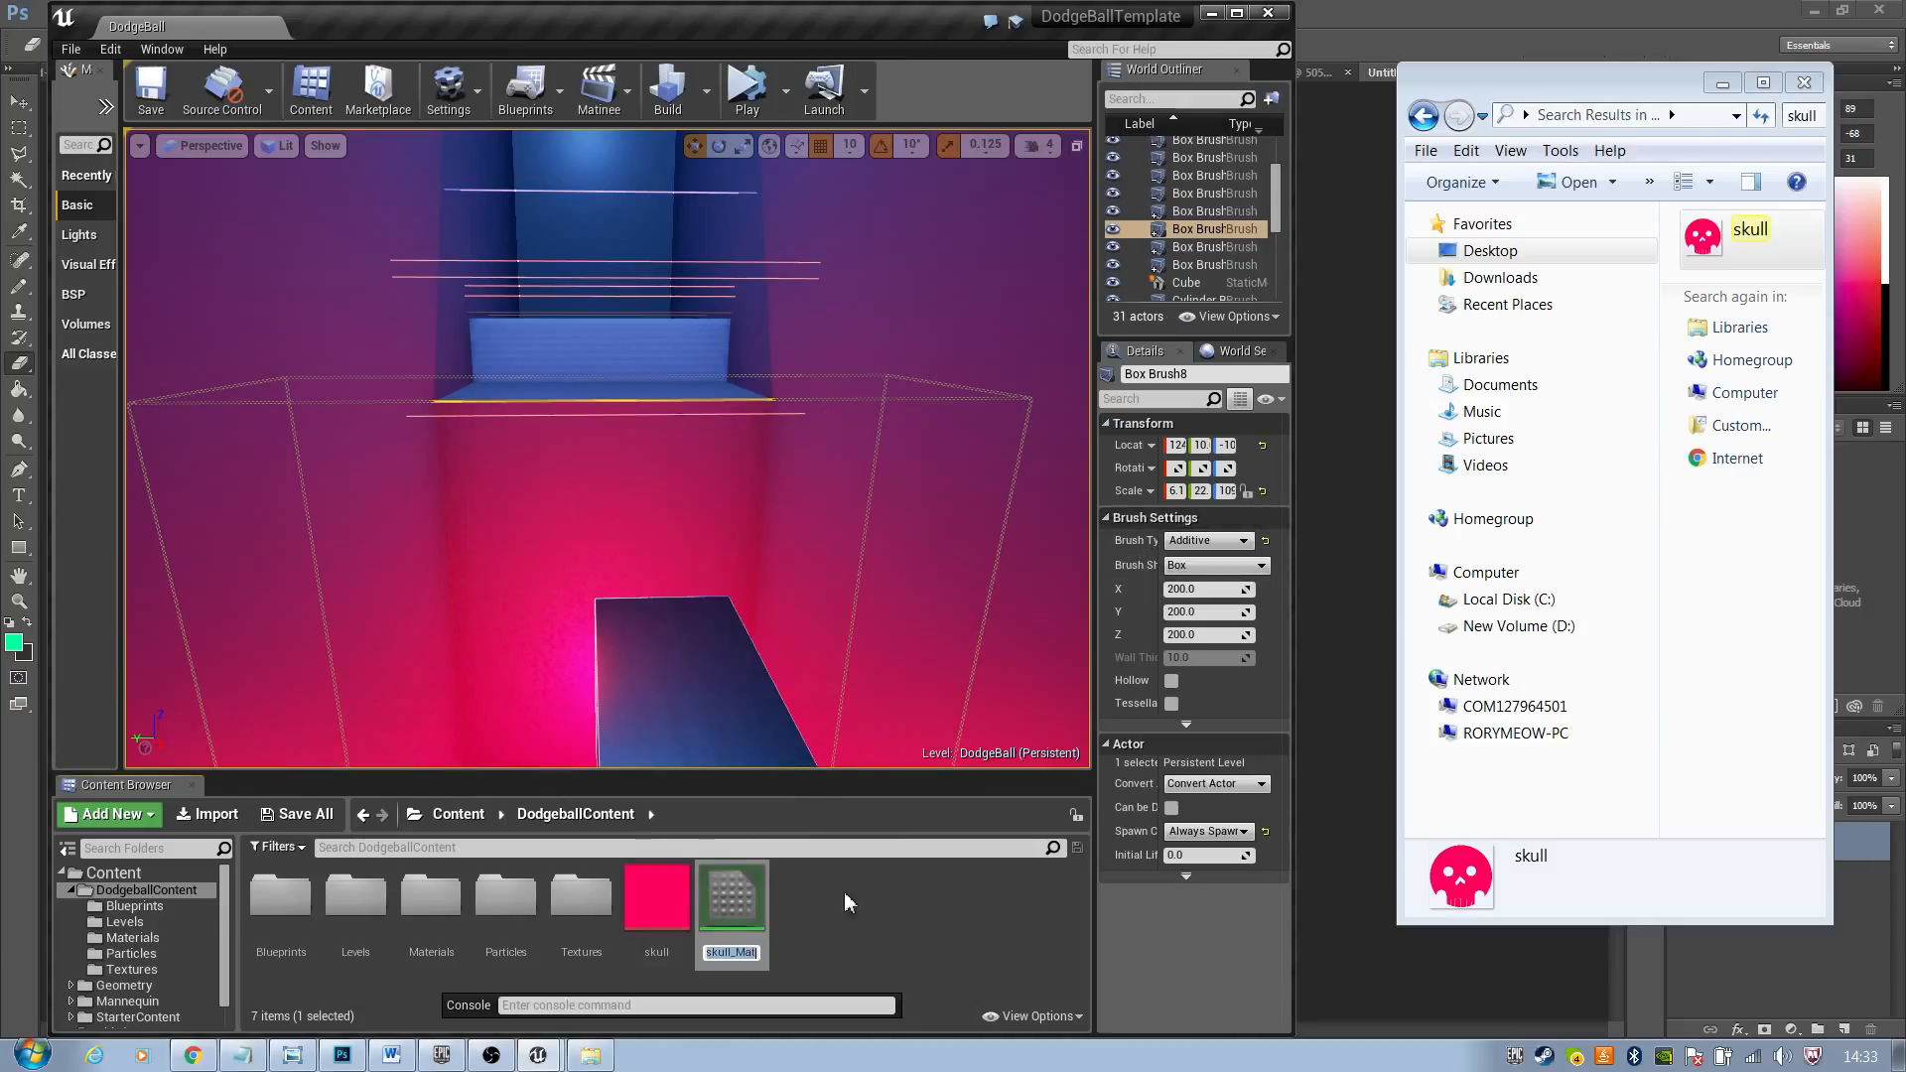
click(755, 953)
click(770, 896)
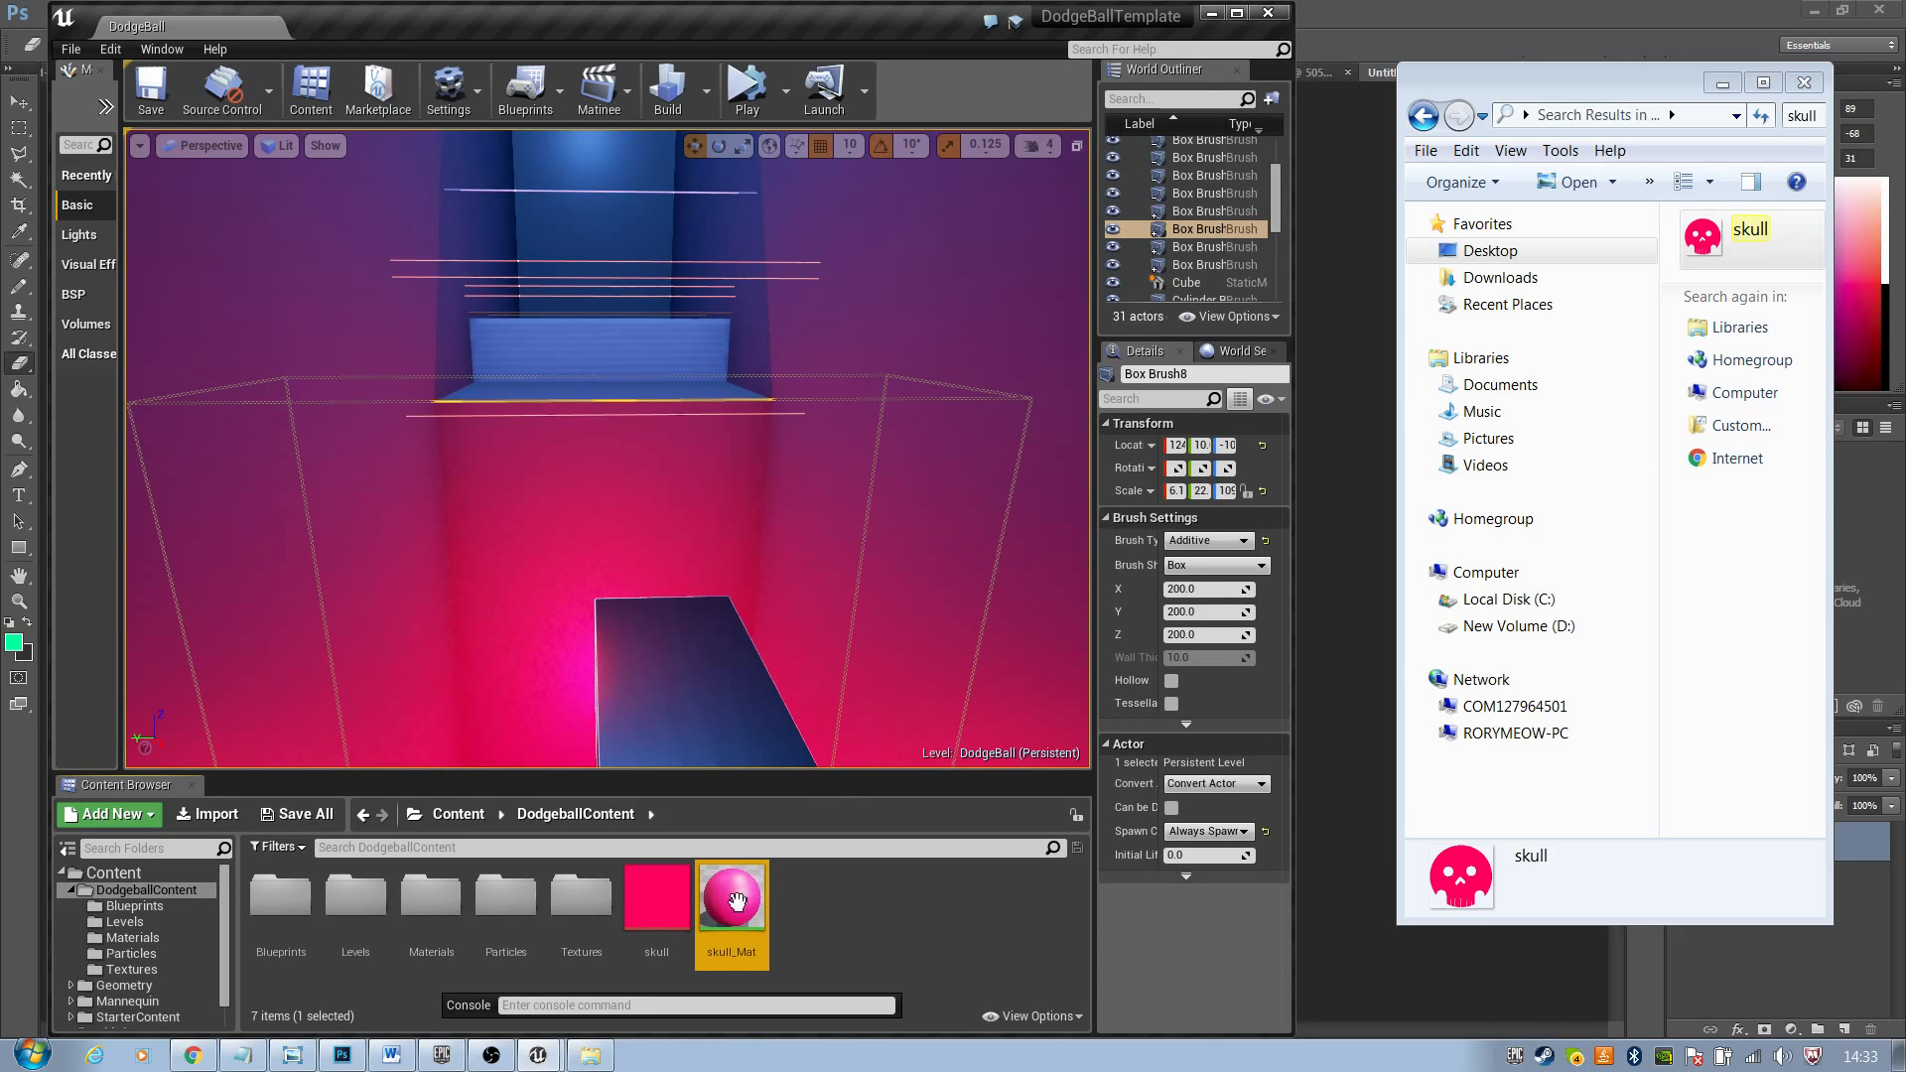
Close the blueprint editor window holding Booster and Sphere_Ball, and maximize the main Unreal Editor window
click(342, 1054)
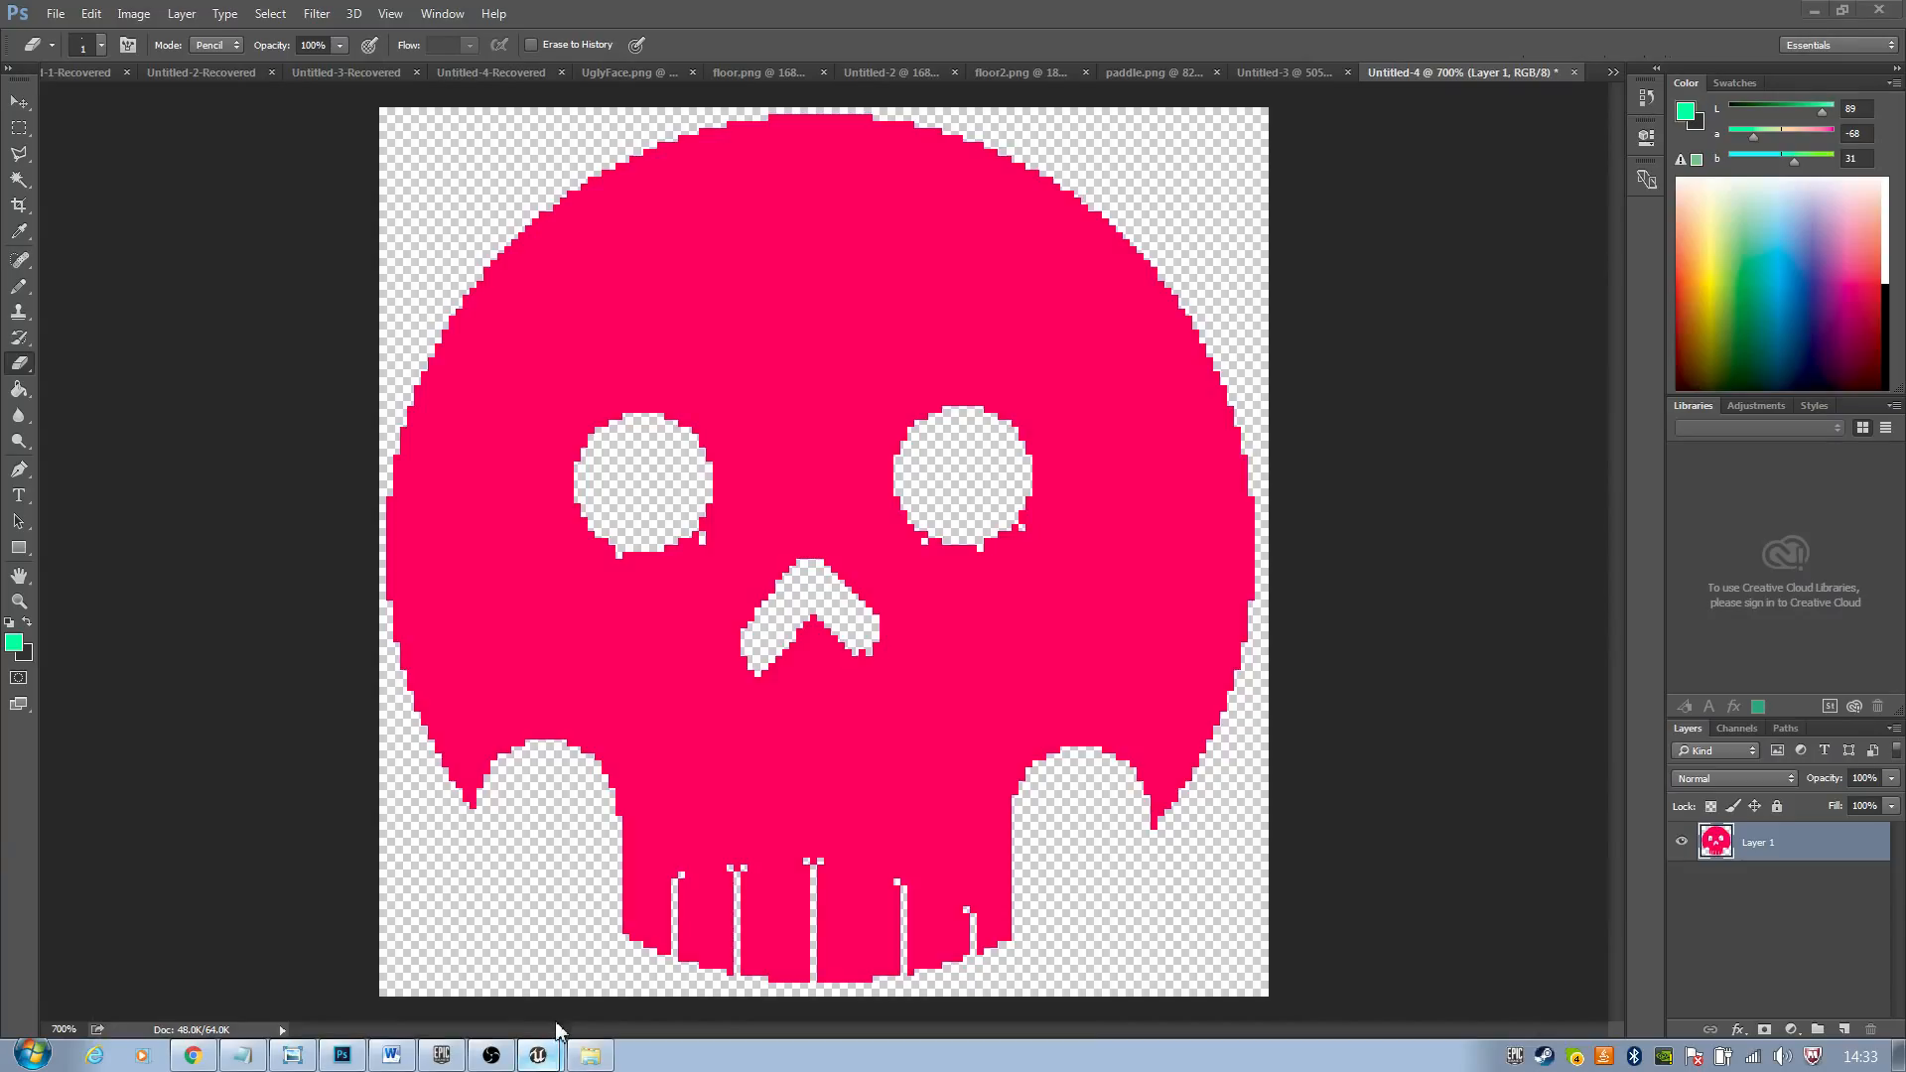
click(537, 1055)
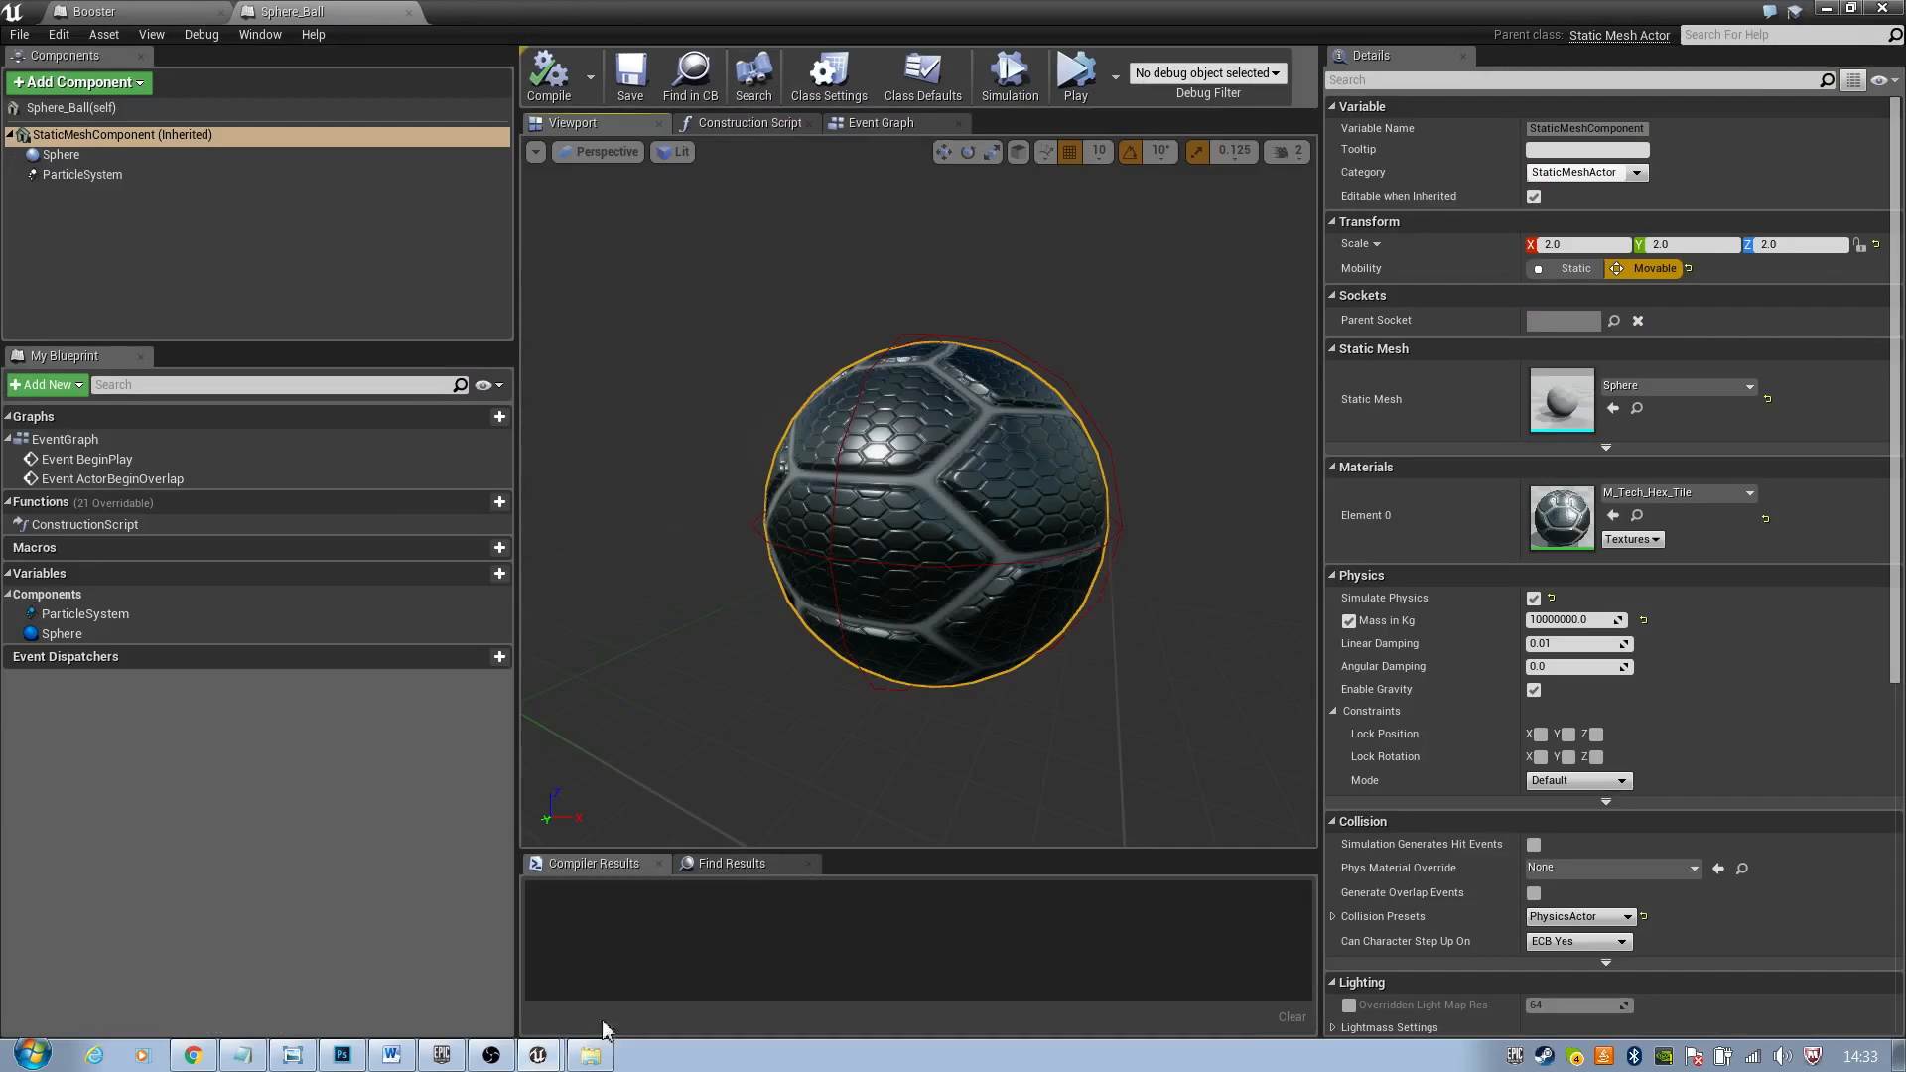
click(1881, 10)
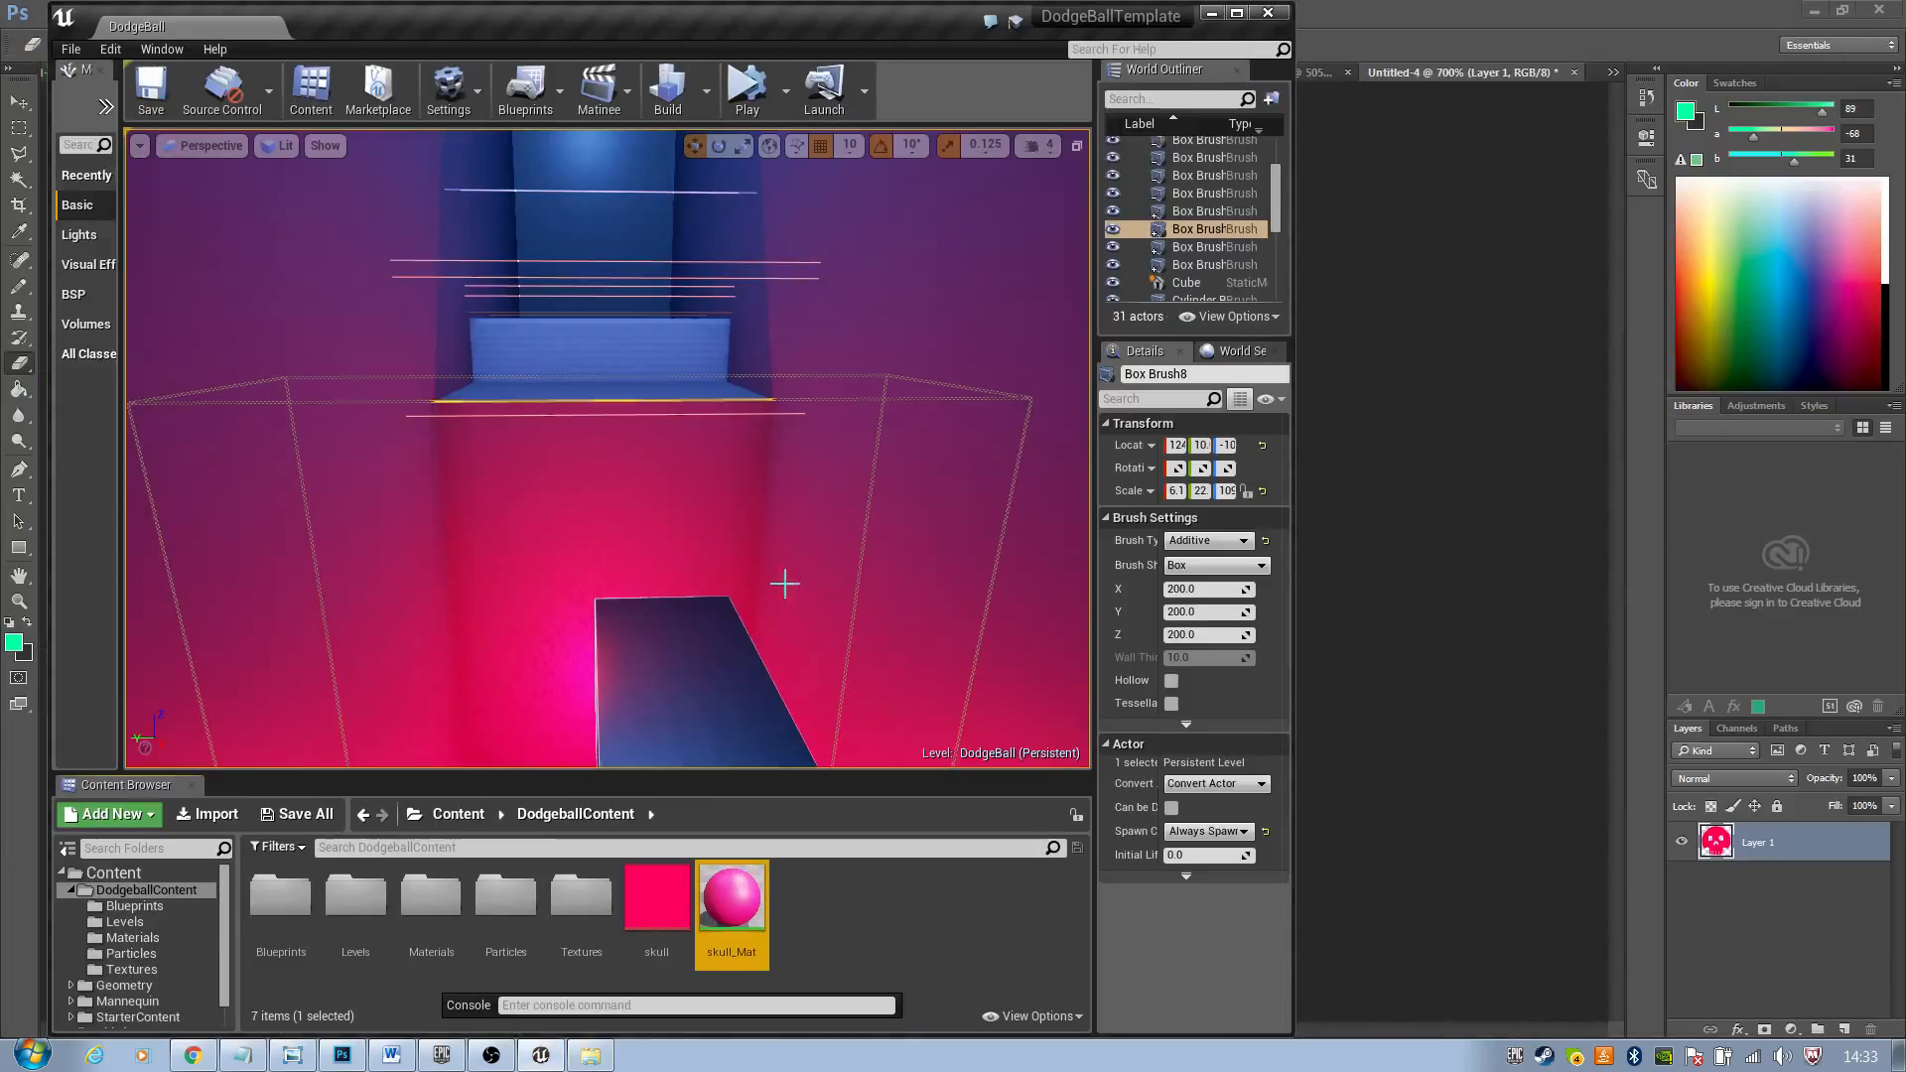
click(1236, 13)
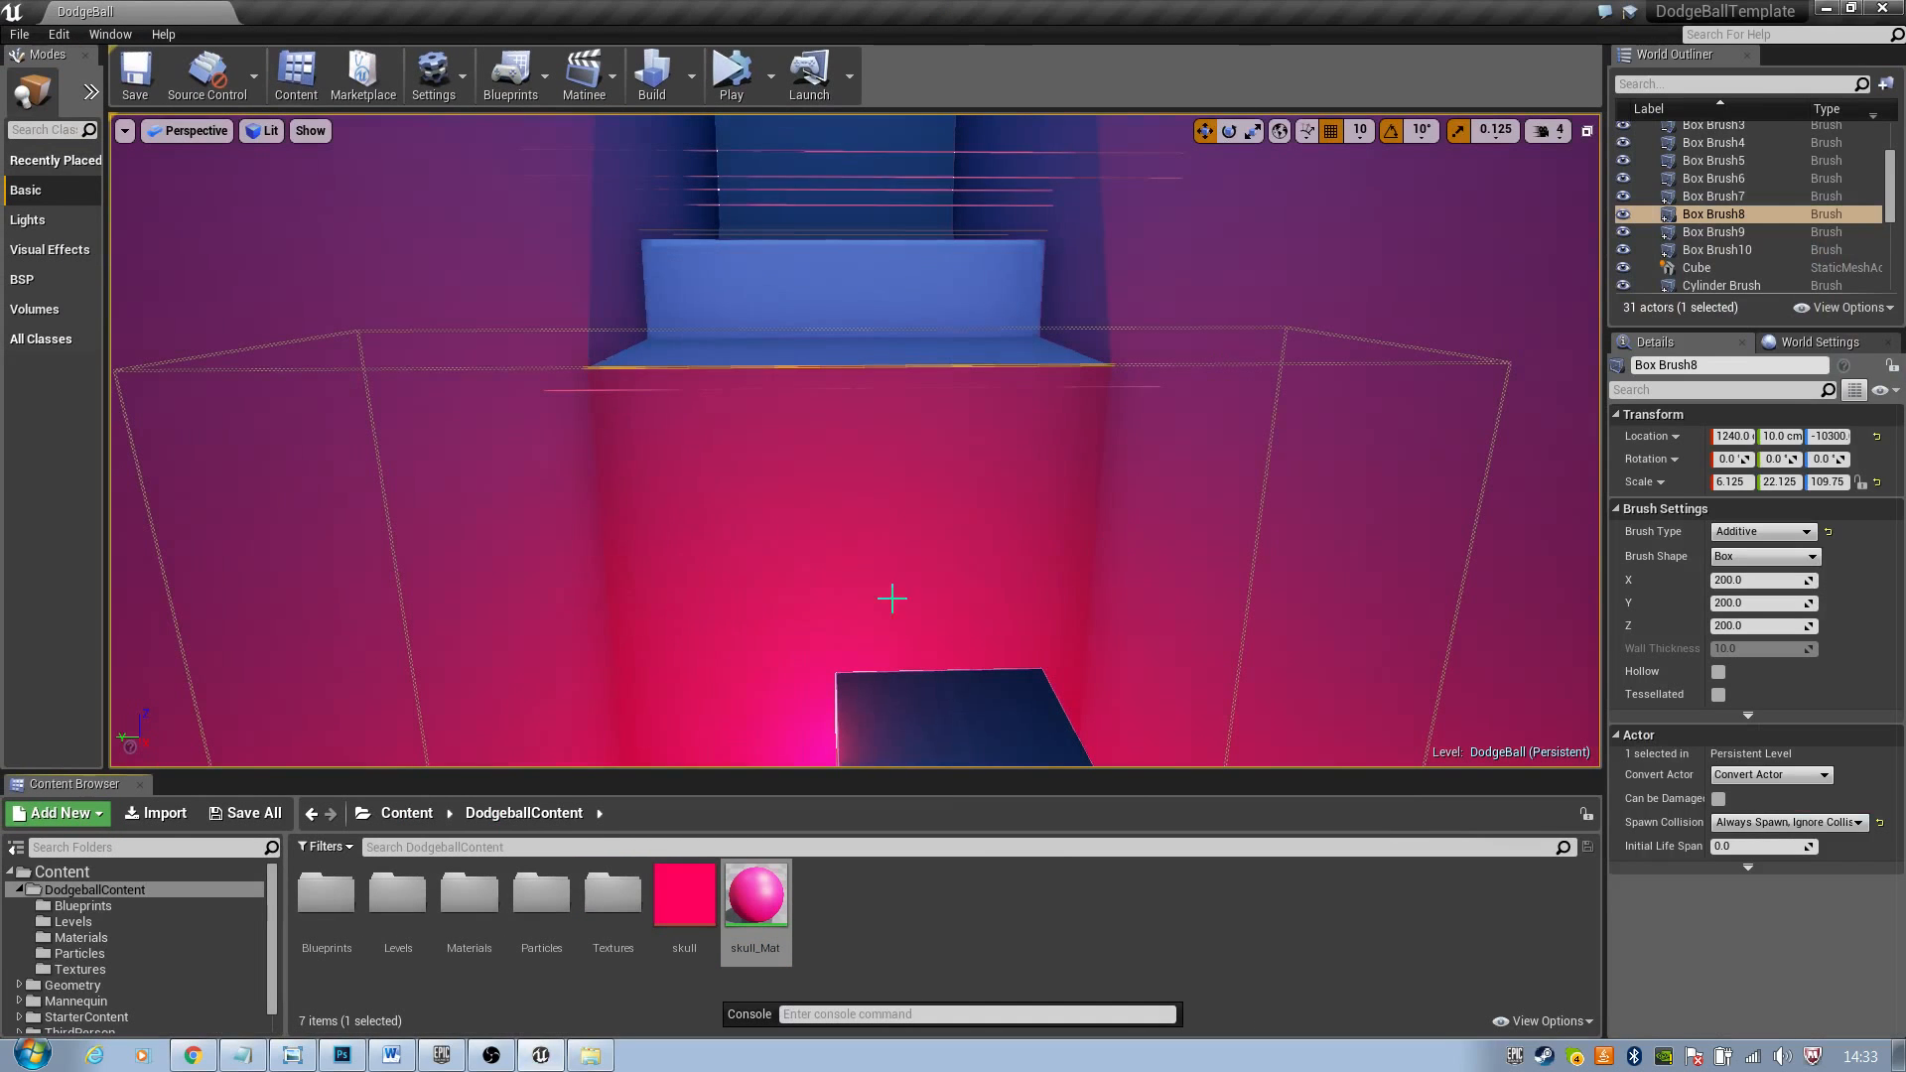
right_drag(774, 556, 794, 596)
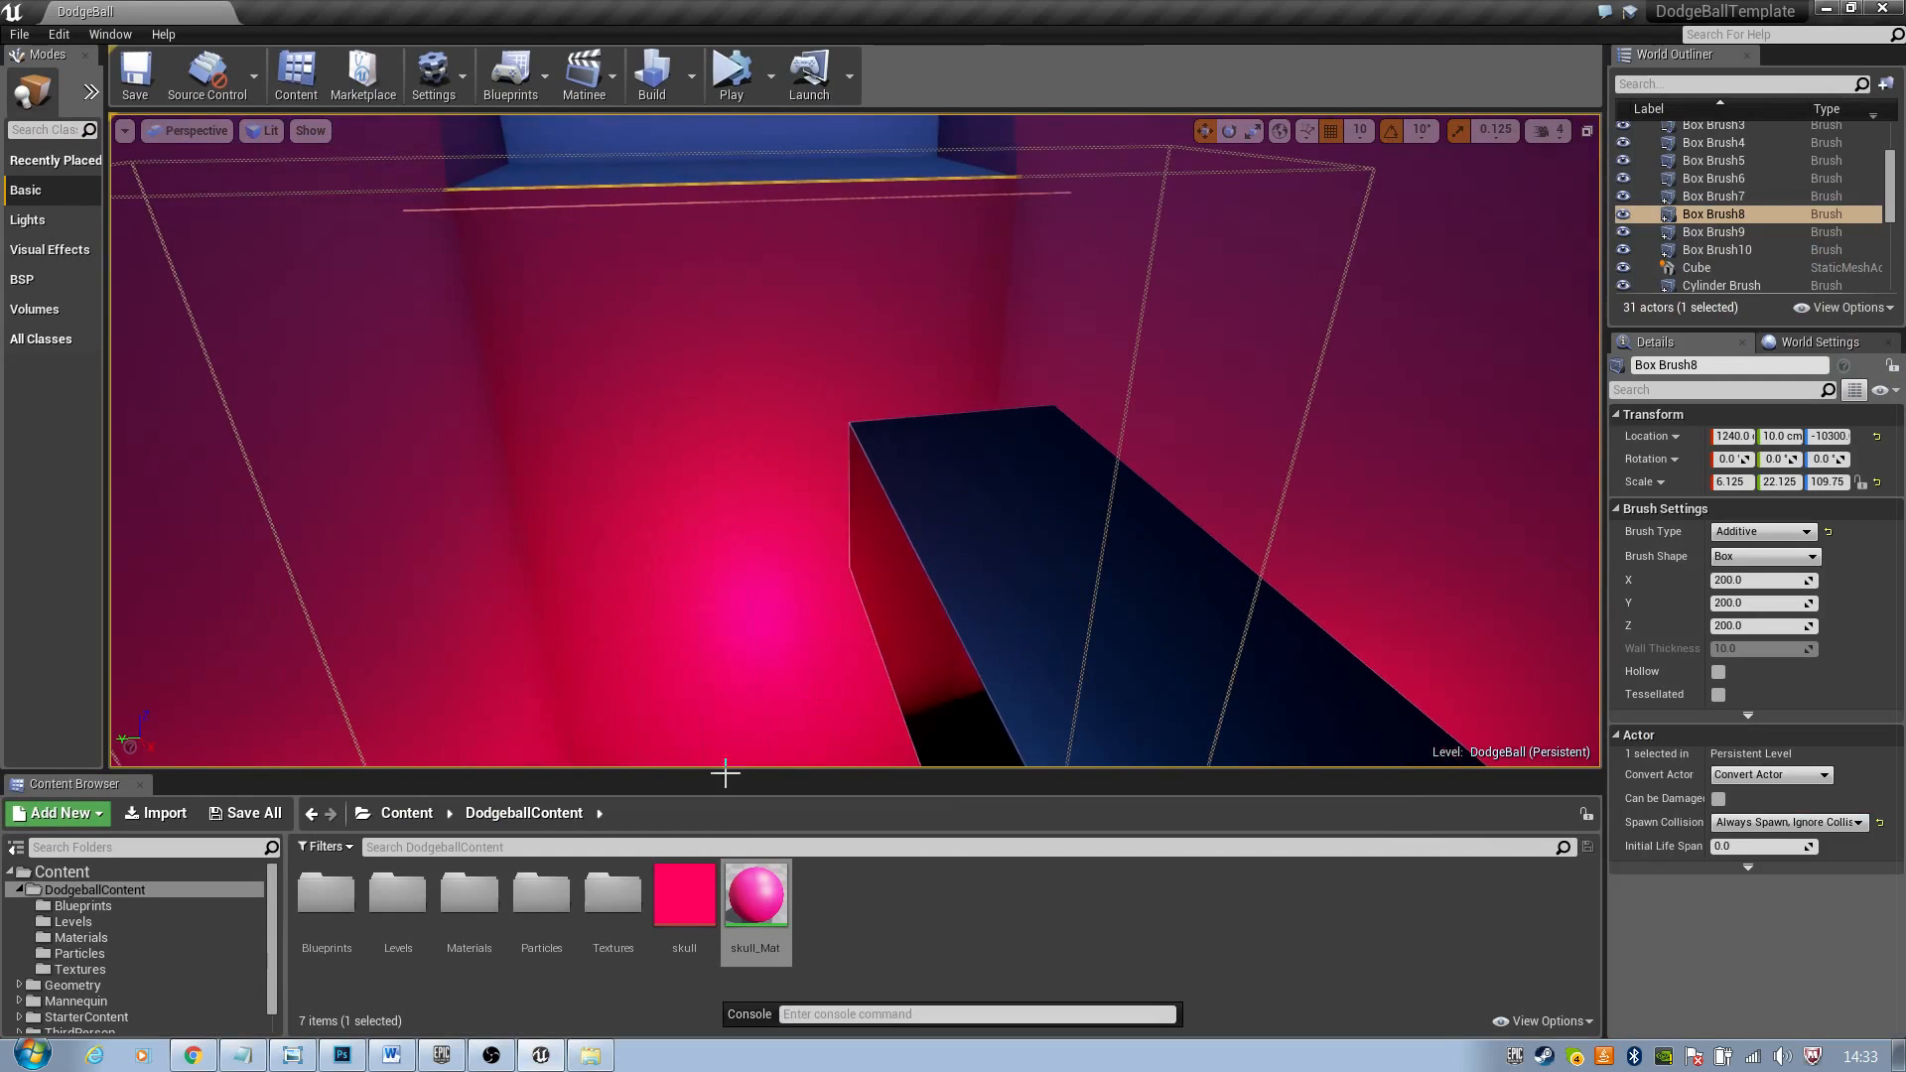
right_drag(747, 726, 880, 678)
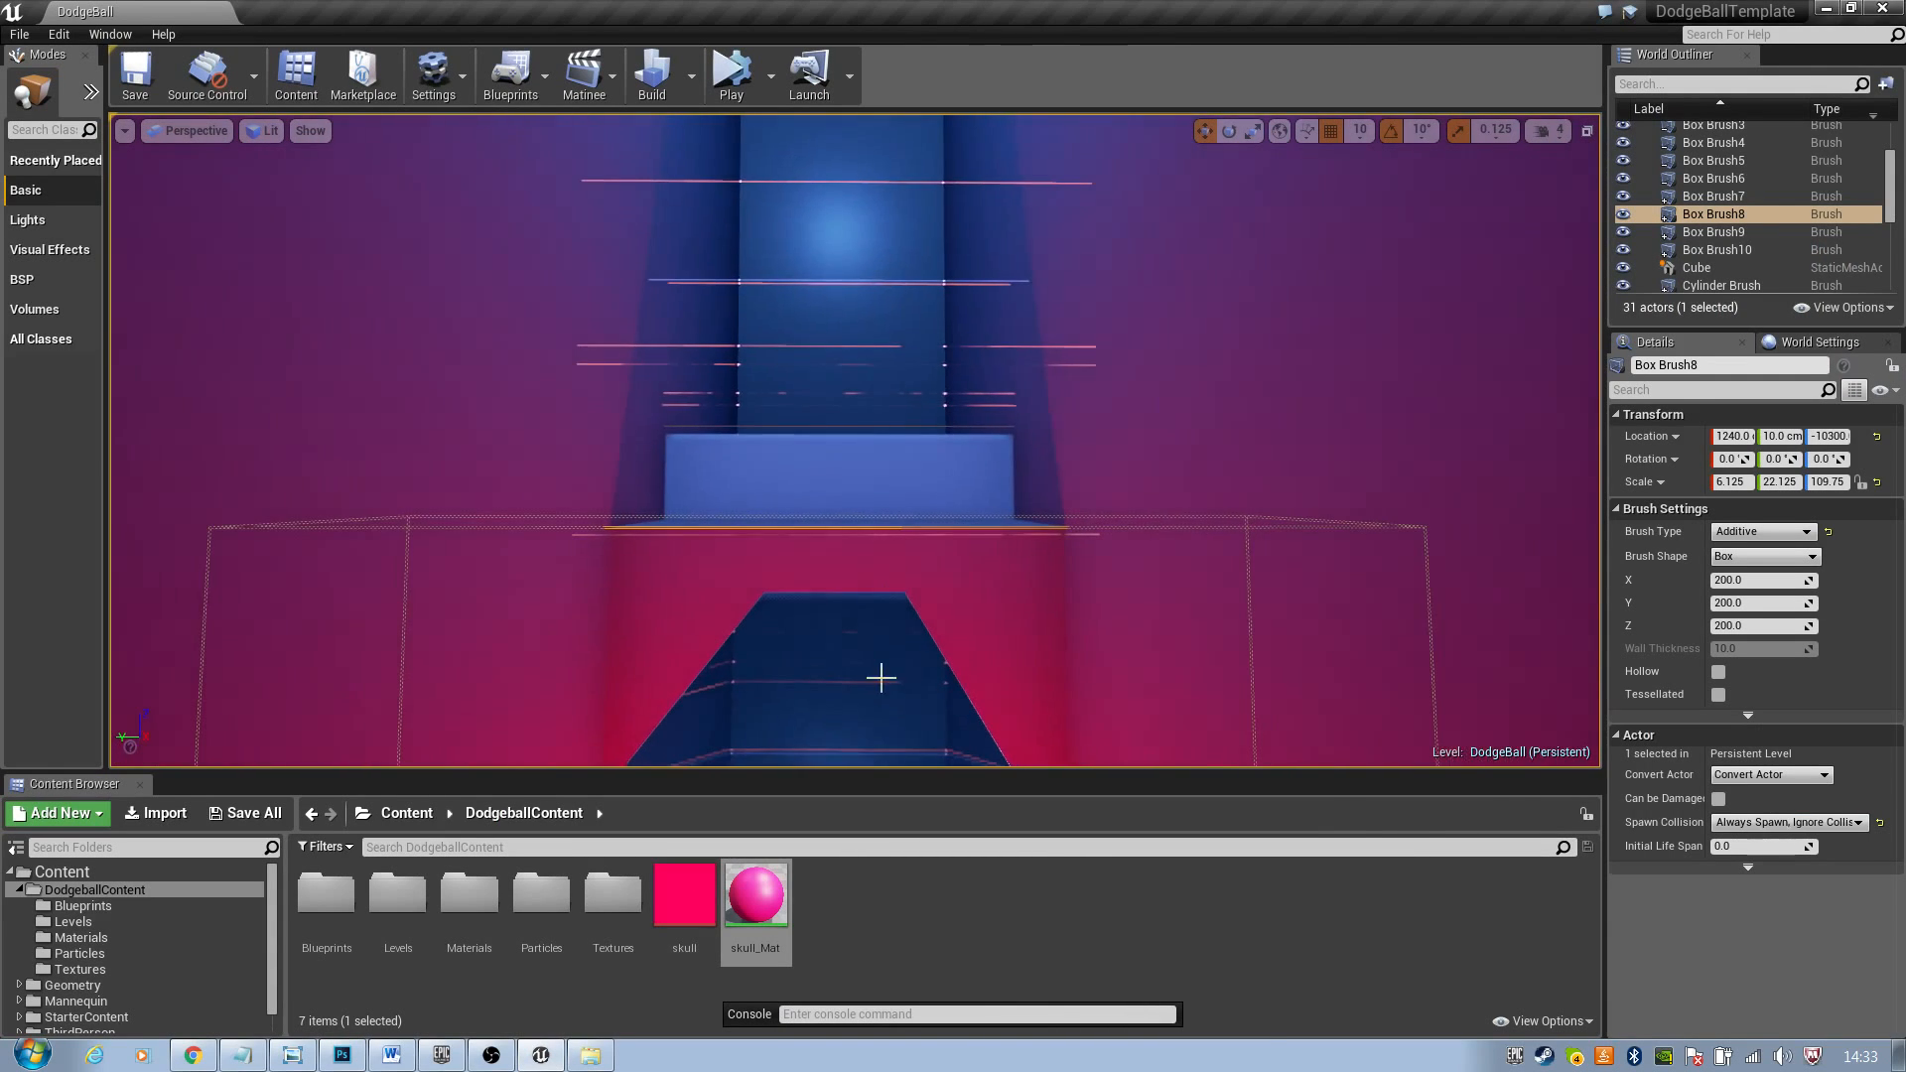
Open the skull texture in the texture editor and examine its pixel edges up close
double_click(683, 895)
scroll(749, 501, up, 10)
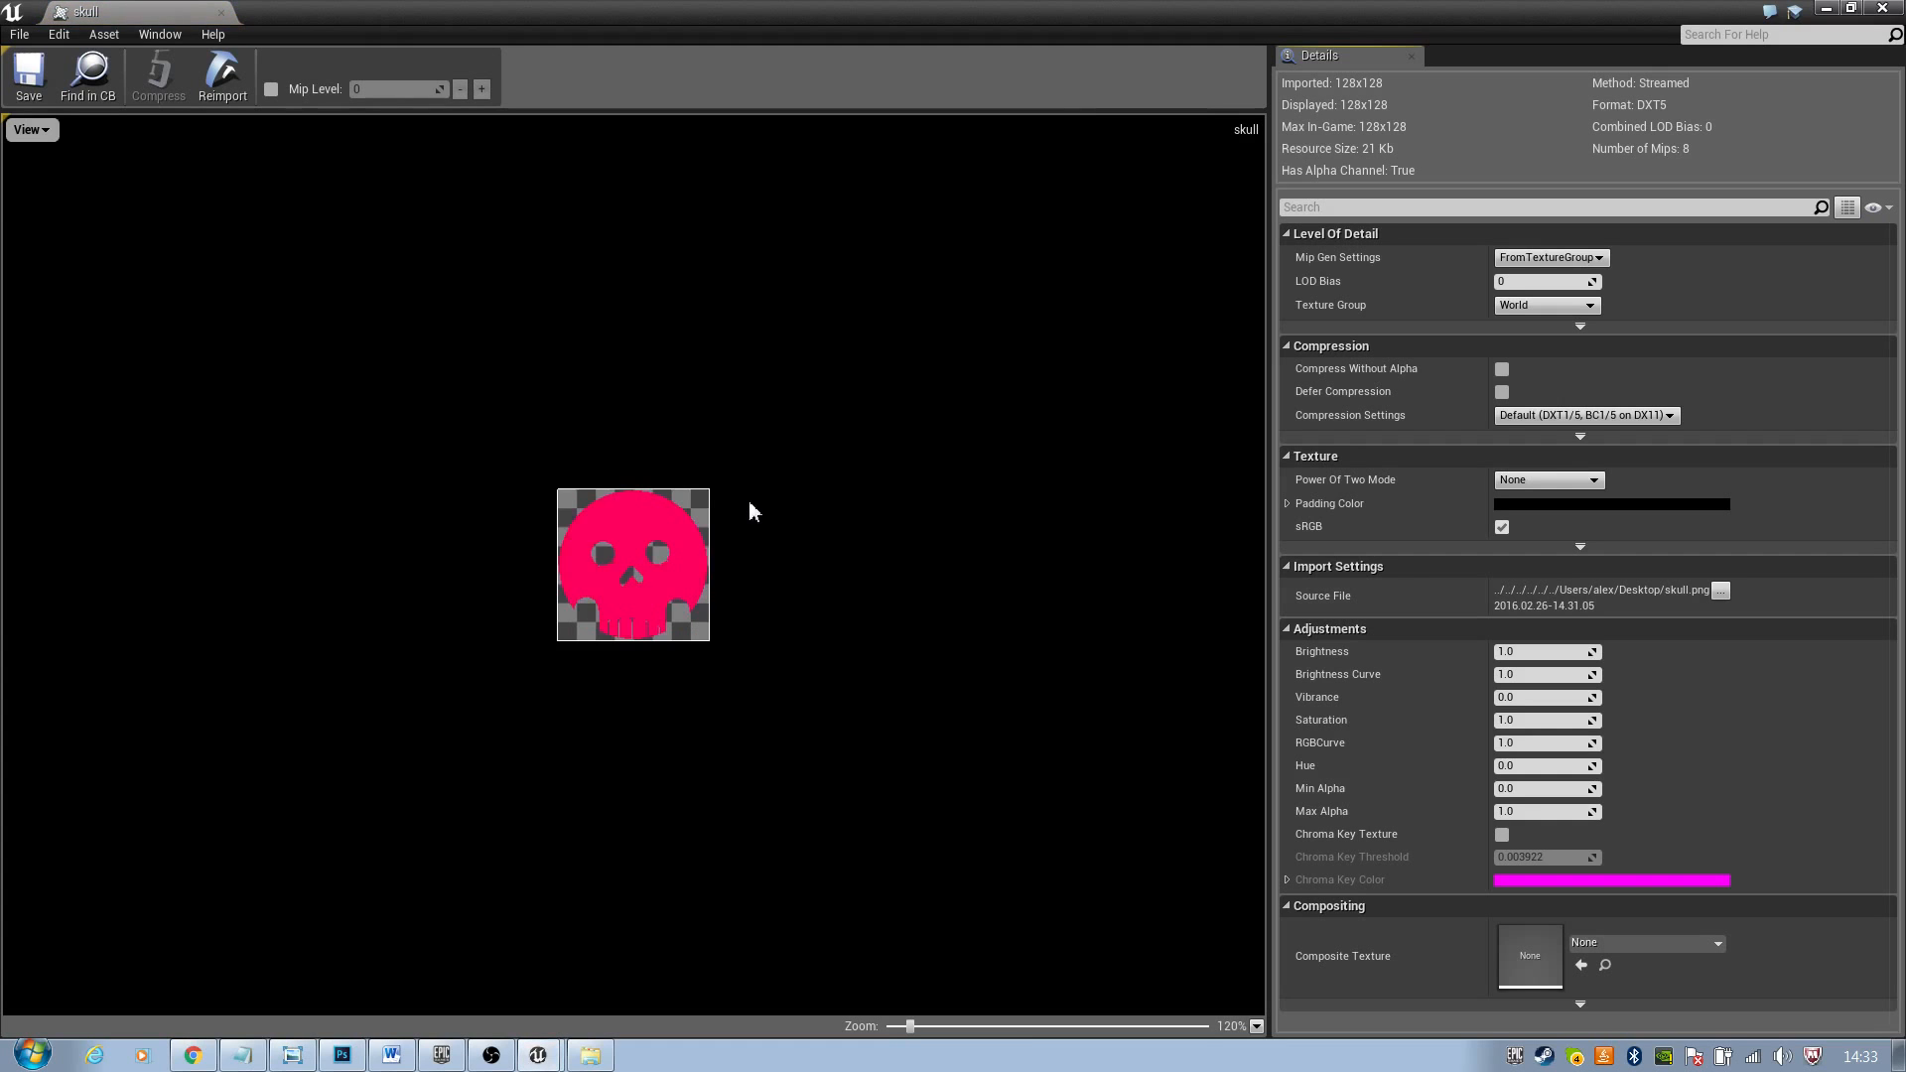
scroll(758, 514, up, 10)
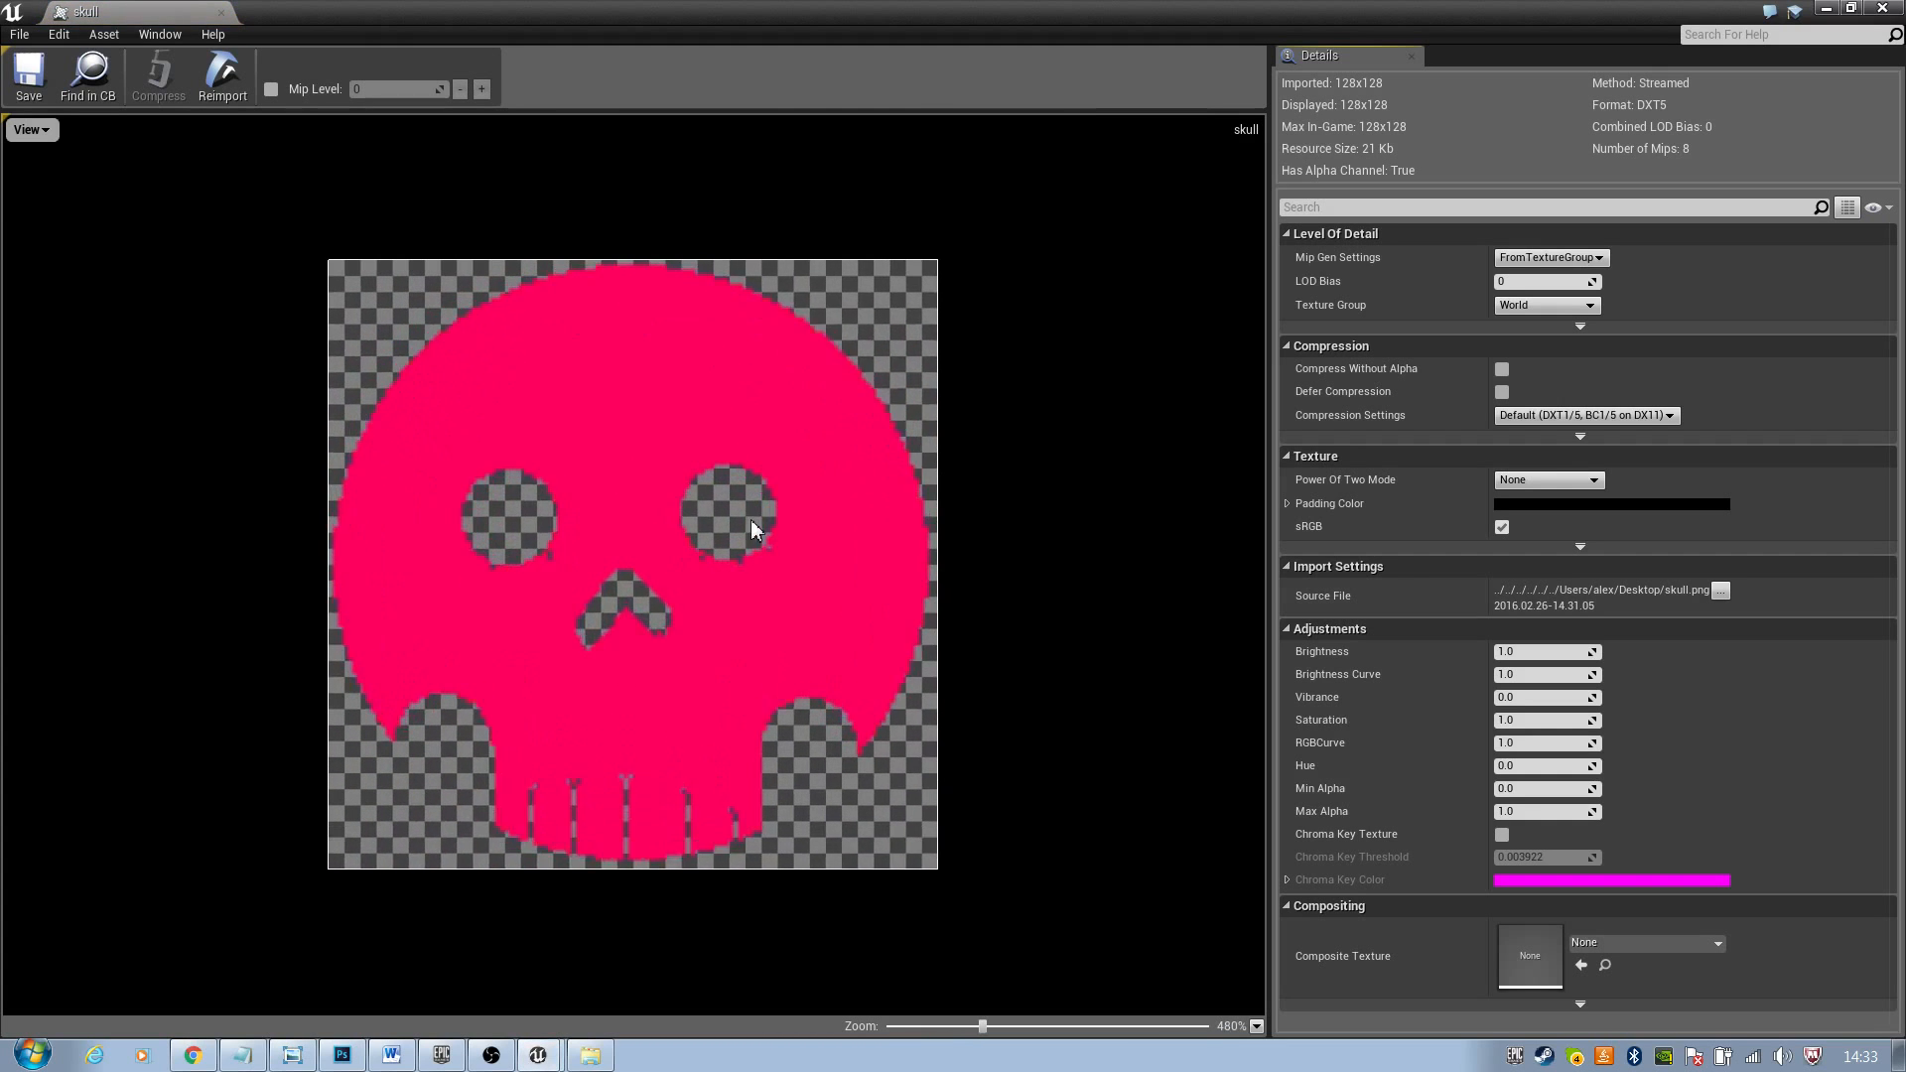
scroll(750, 520, down, 6)
scroll(749, 482, up, 4)
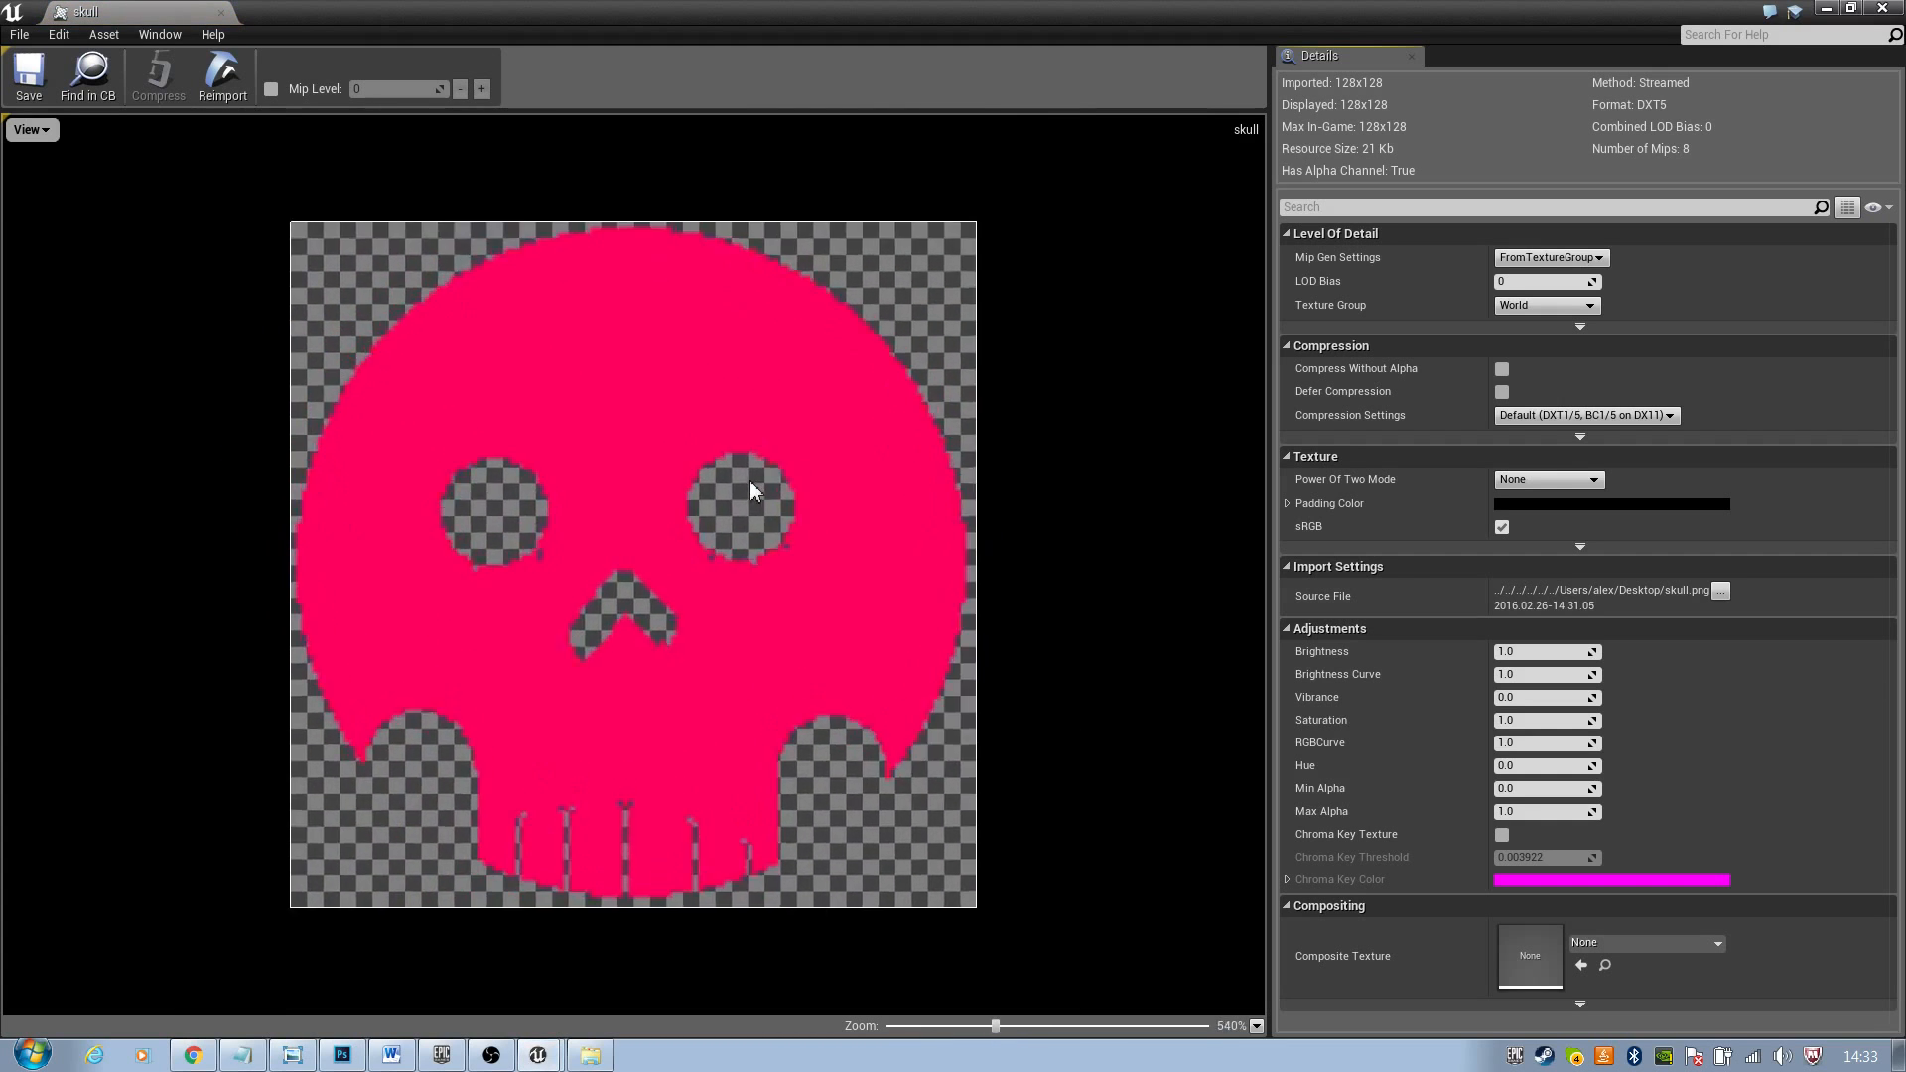
scroll(753, 481, up, 1)
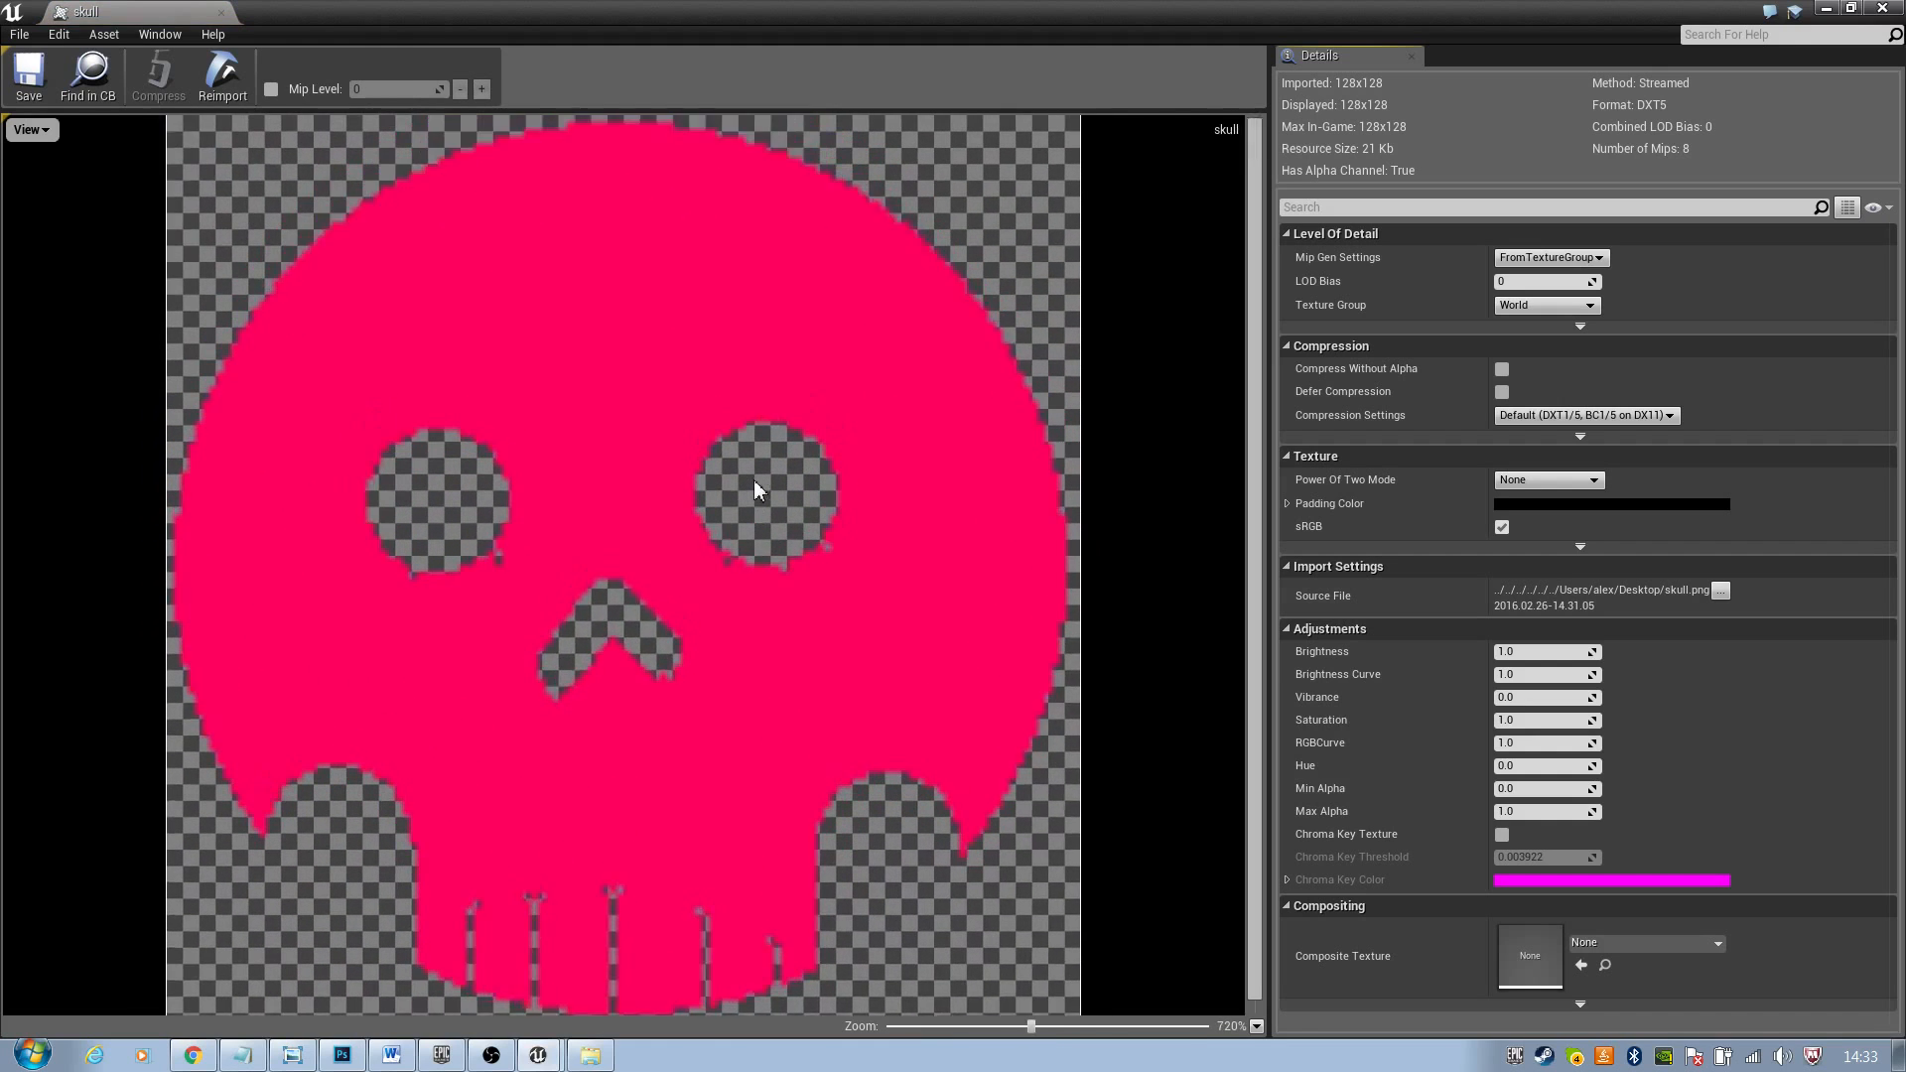
scroll(754, 481, down, 2)
scroll(754, 480, up, 1)
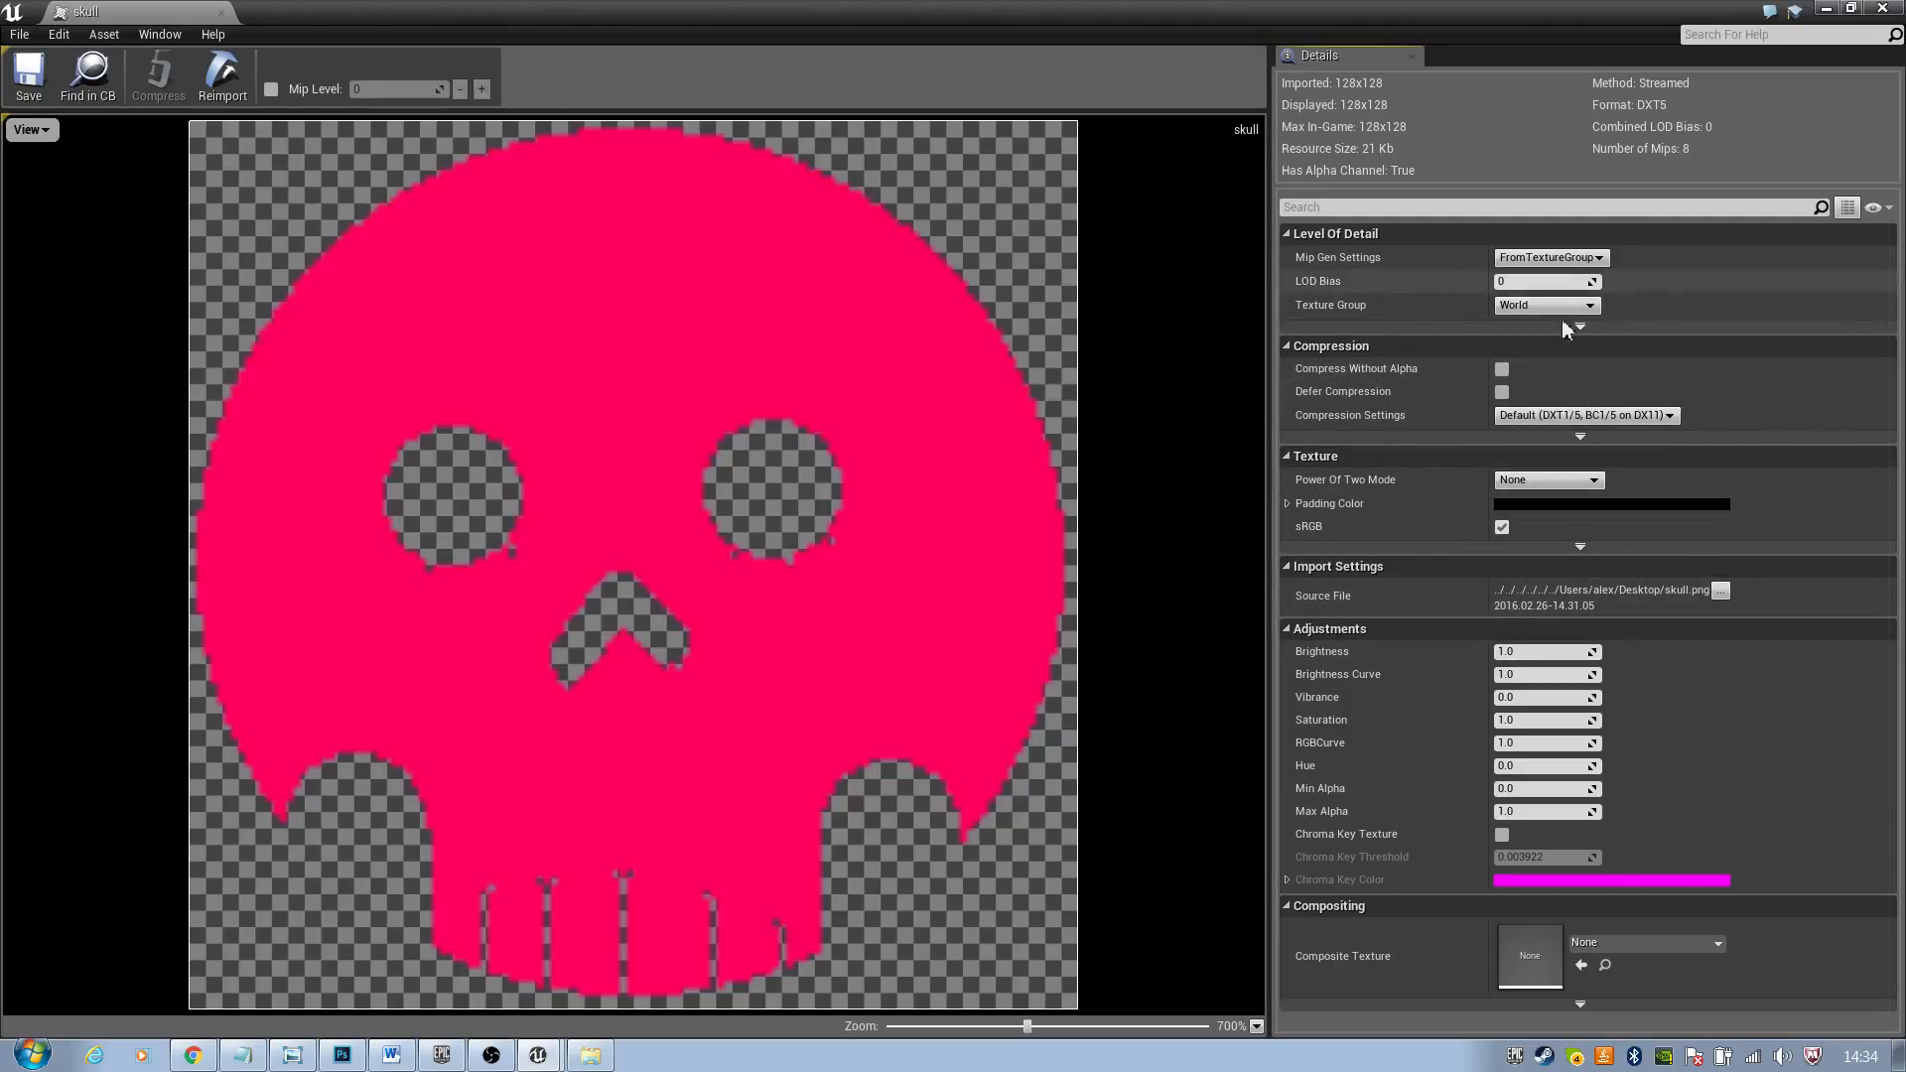
click(1422, 204)
text(filter)
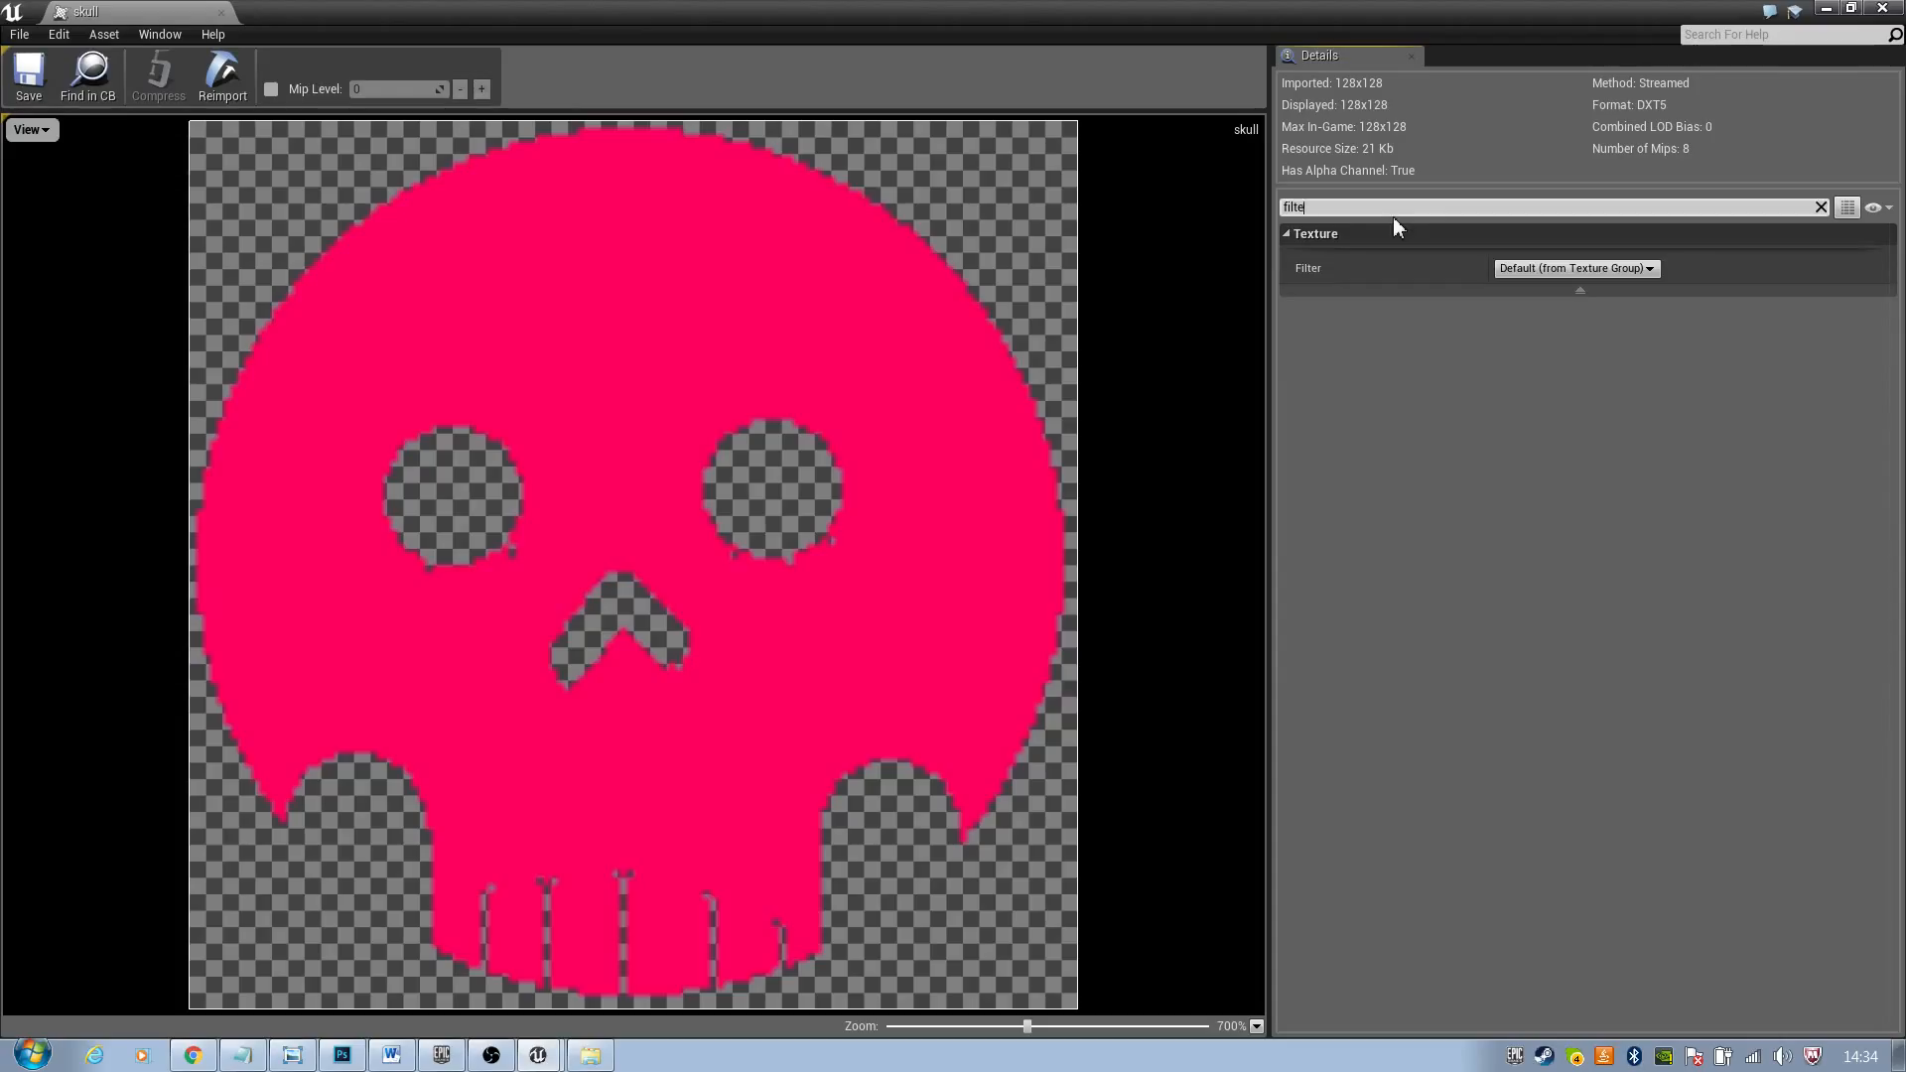
key(Escape)
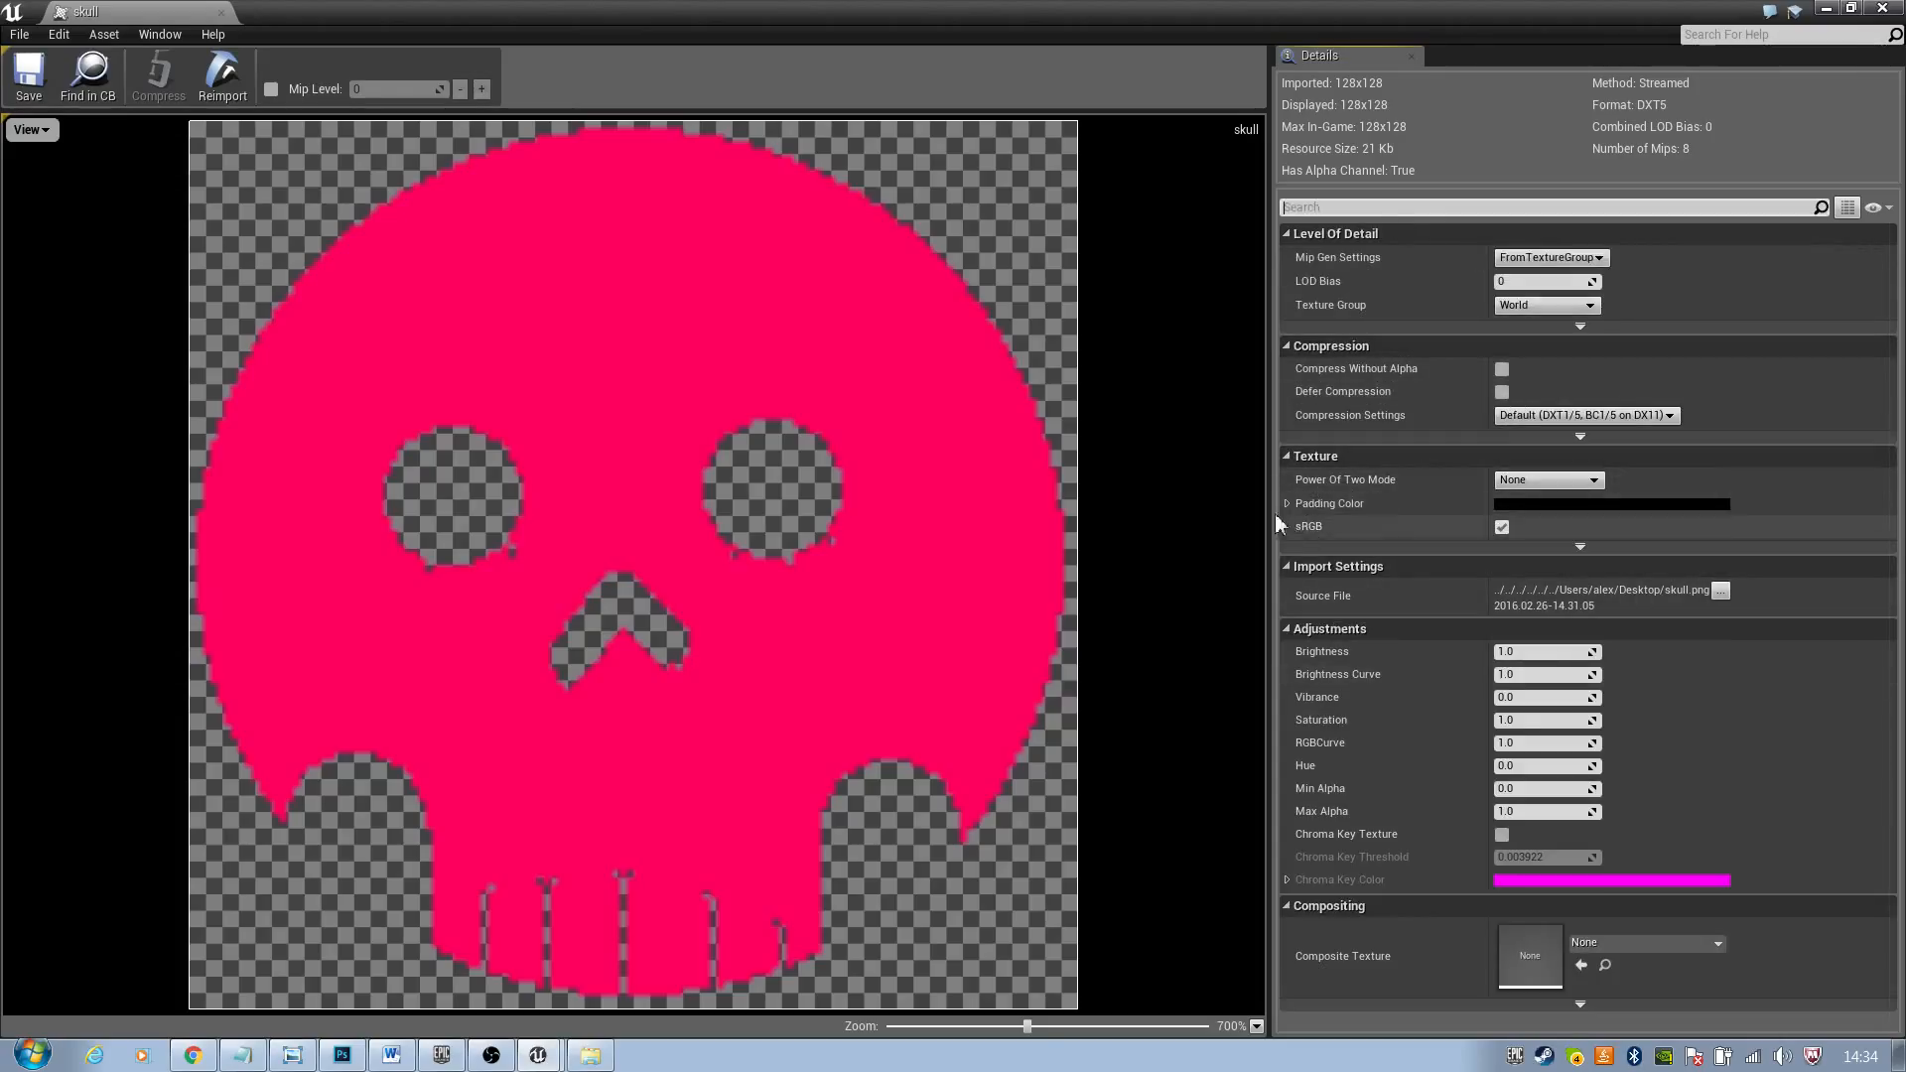
Expand the skull texture's advanced Texture settings, set Filter to Nearest and save the texture
click(1580, 545)
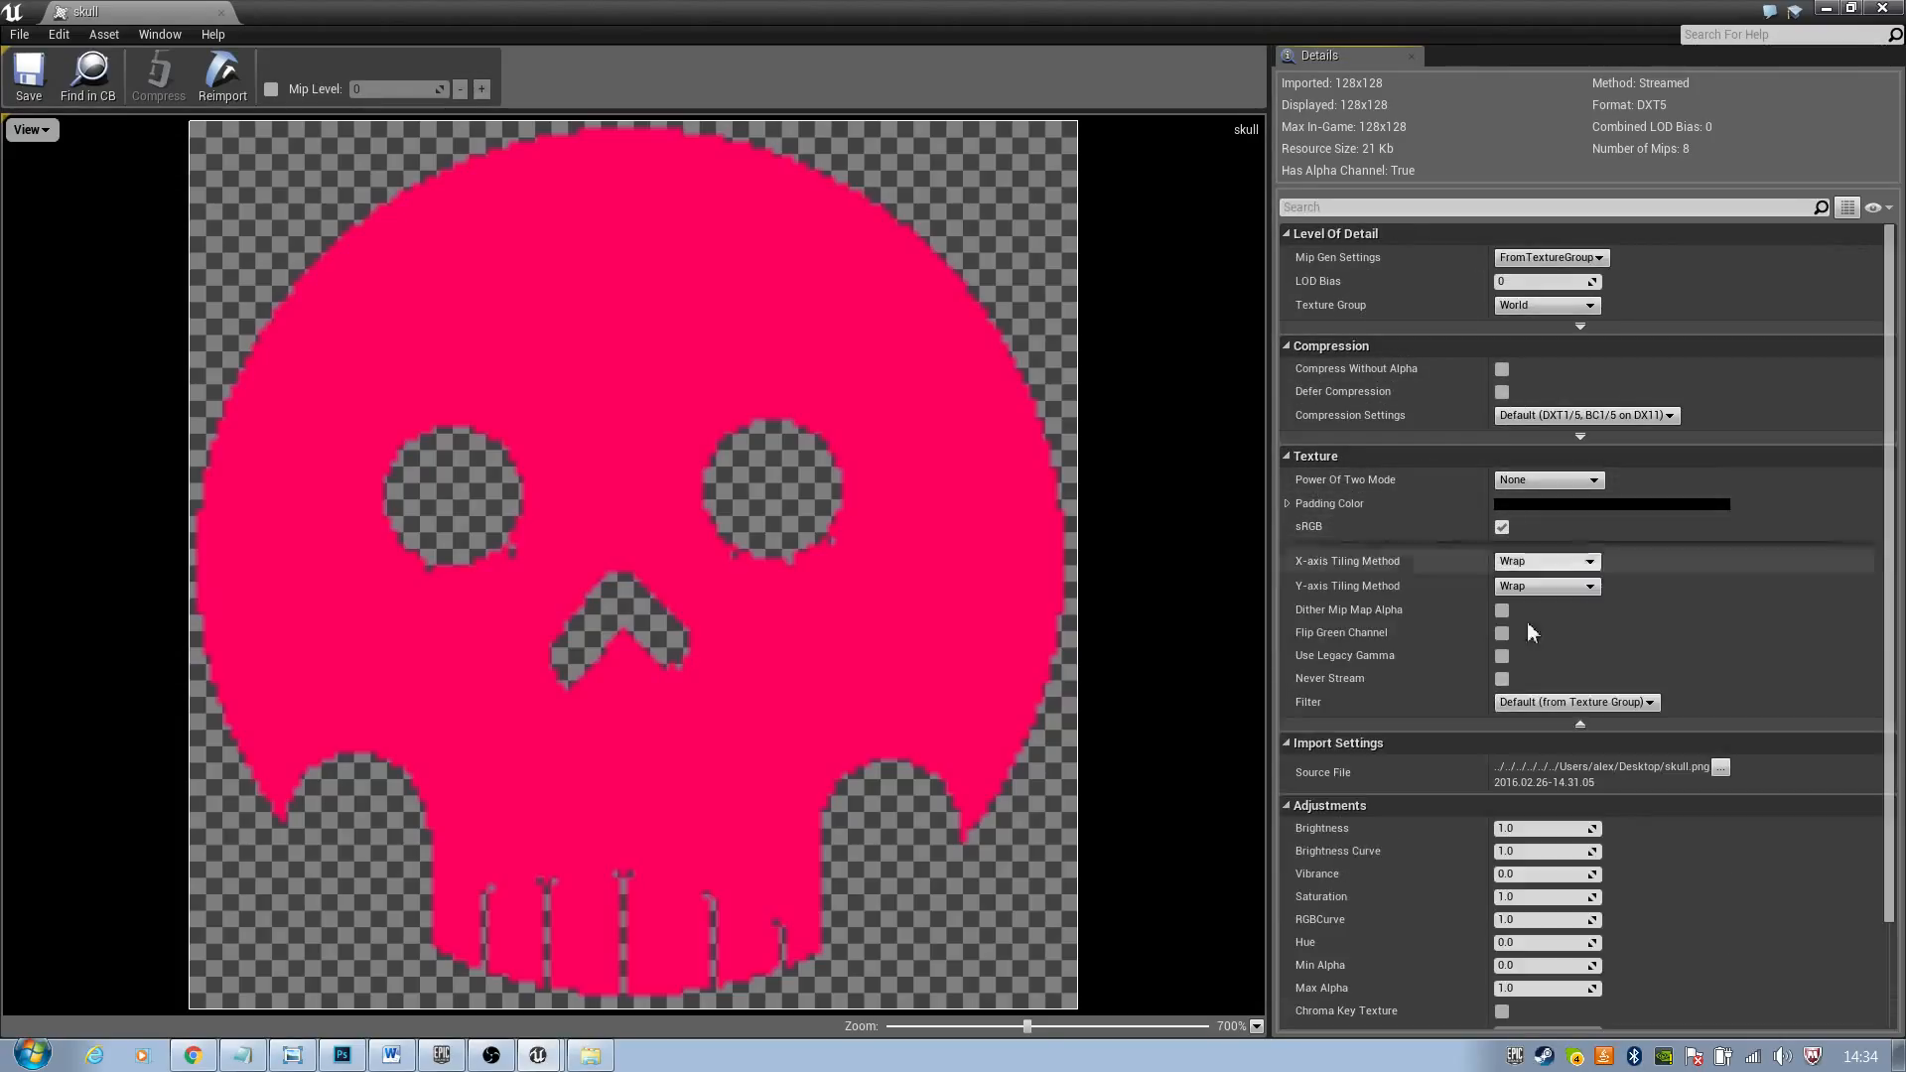
click(1537, 705)
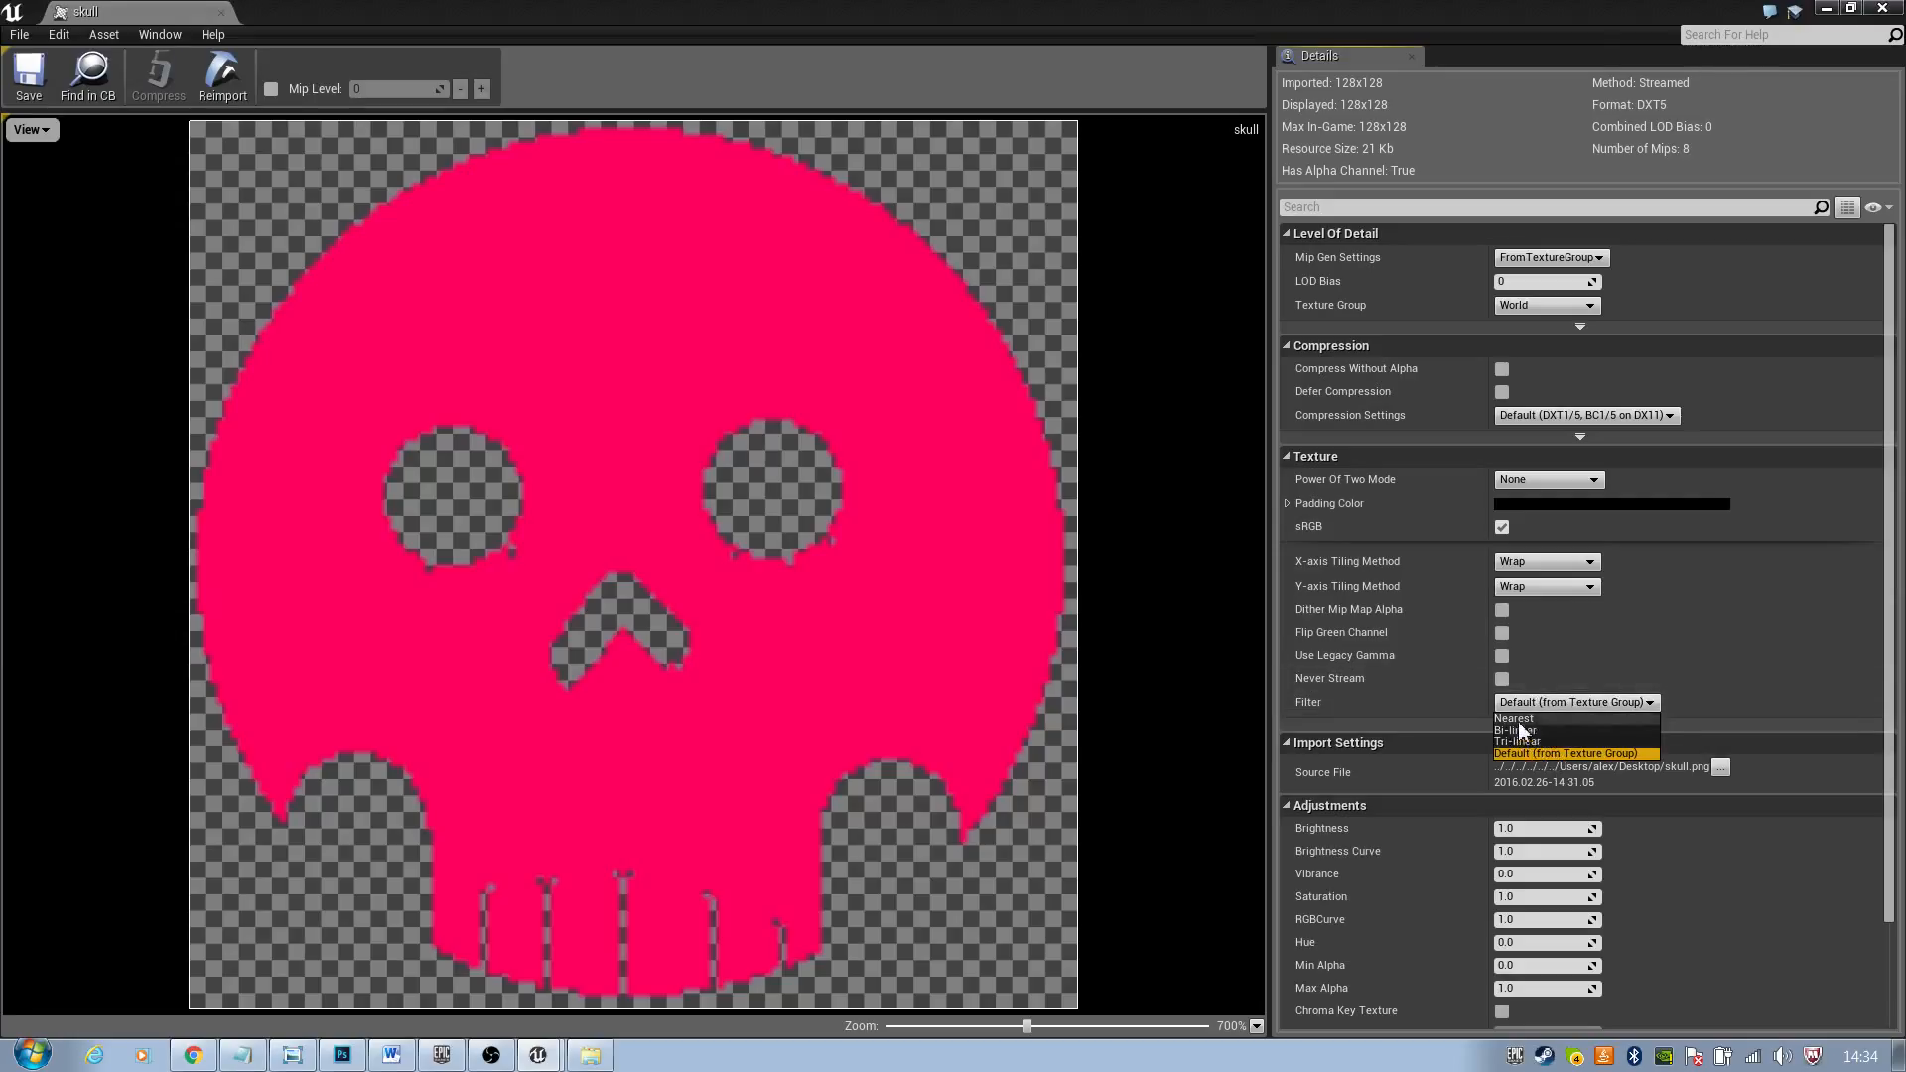
click(1516, 718)
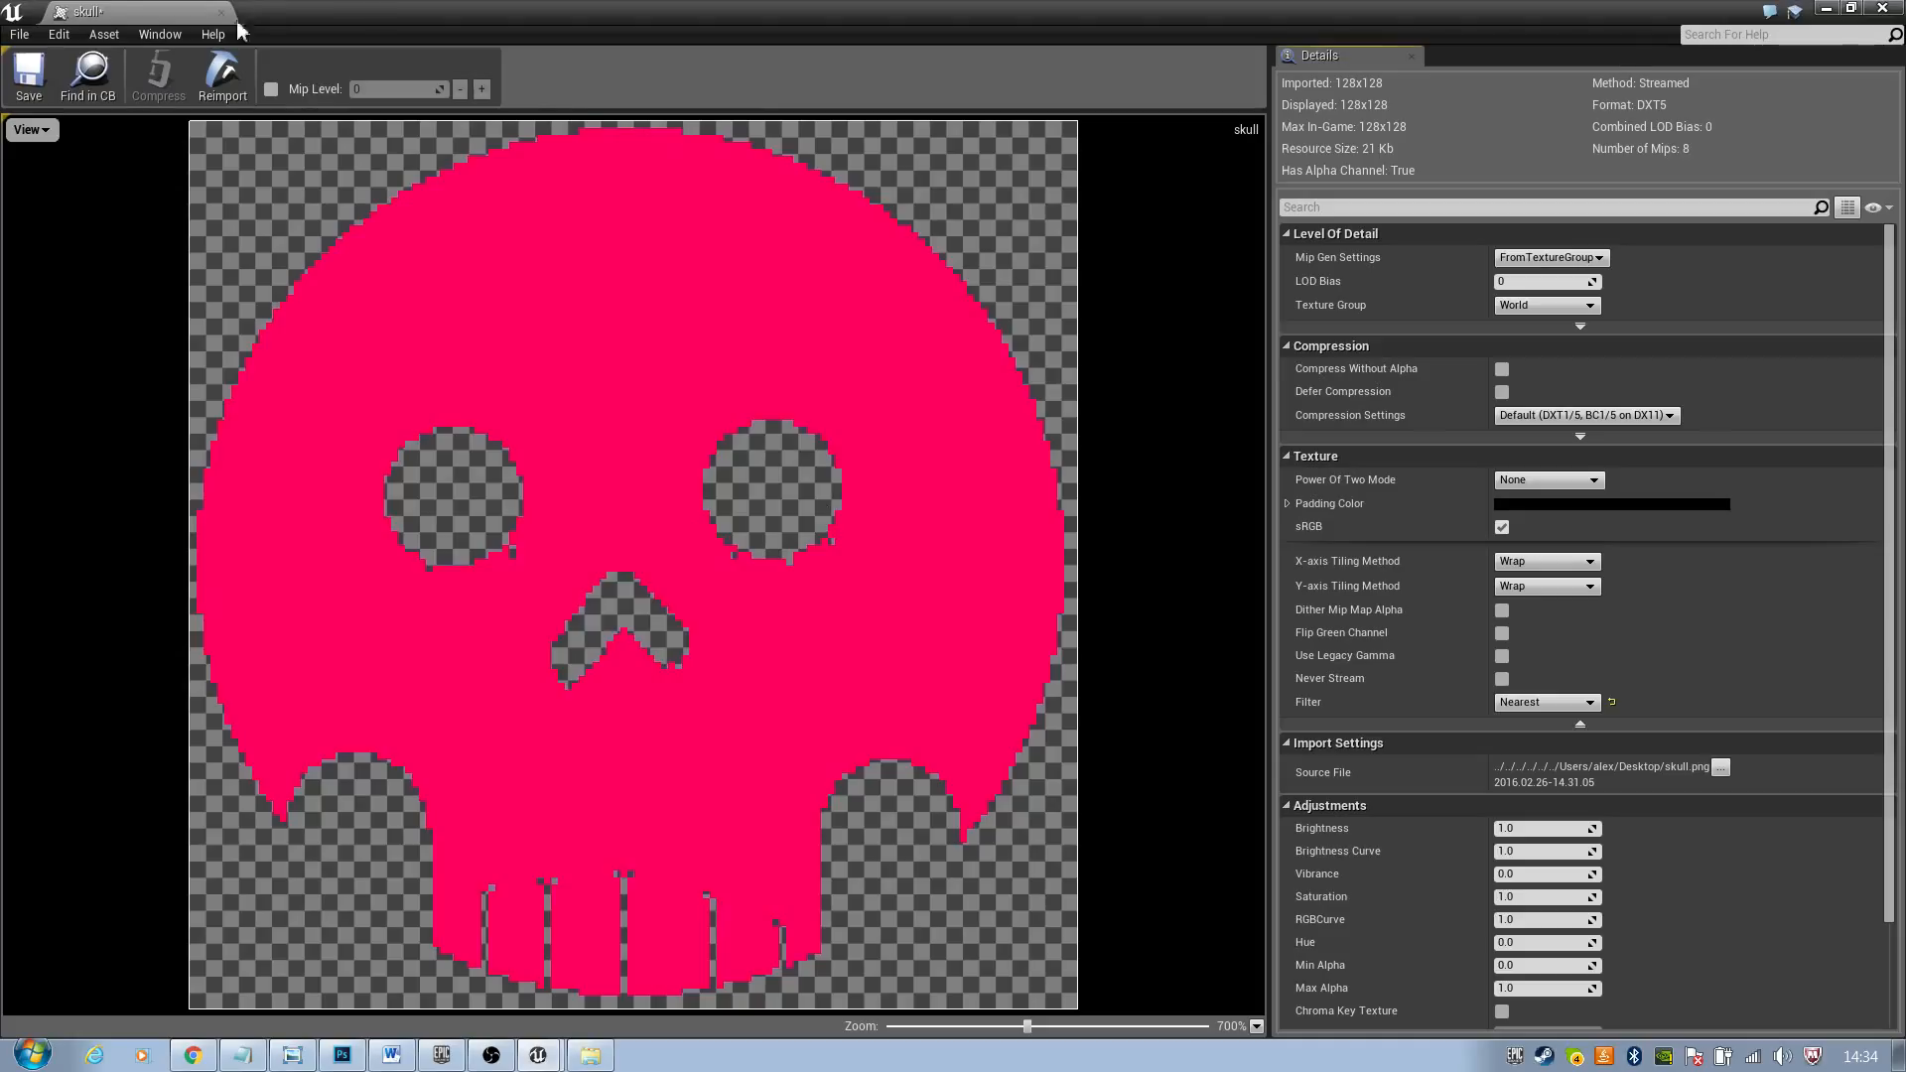
click(30, 84)
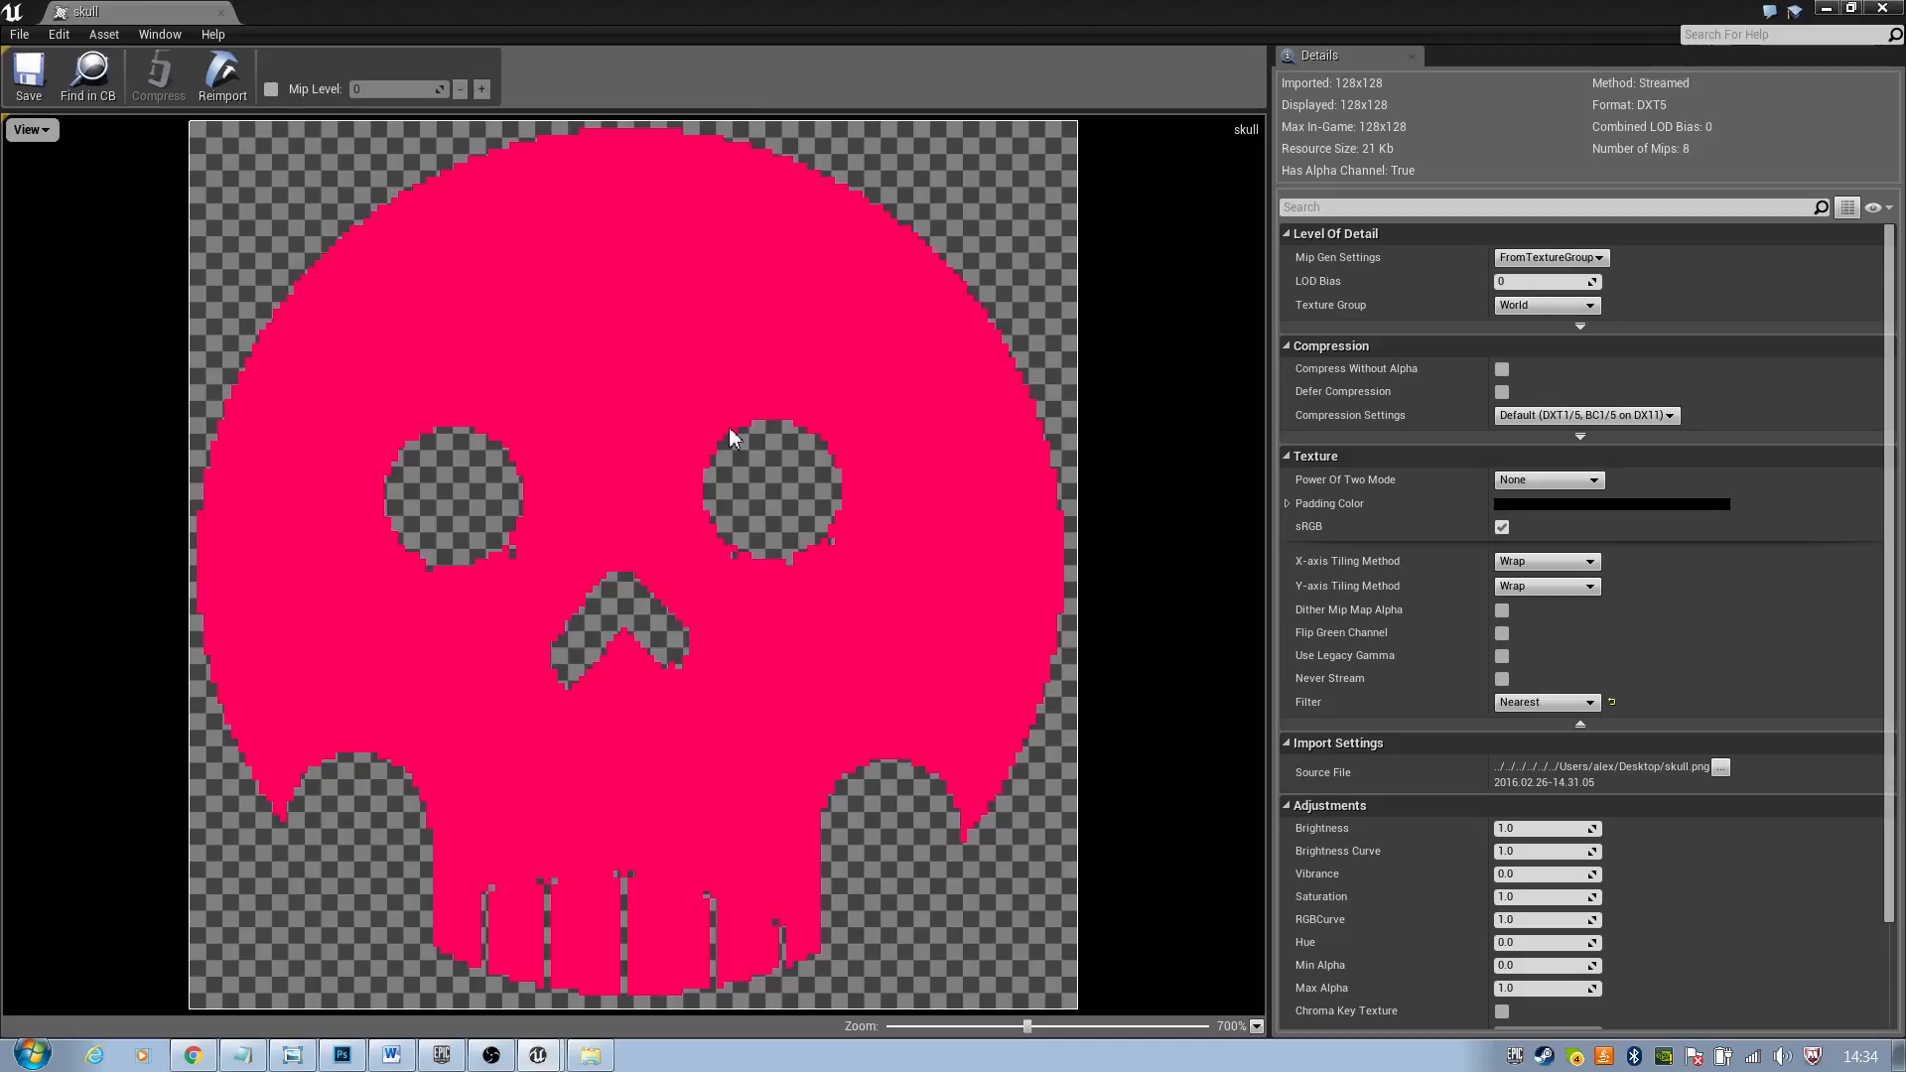
Switch to Photoshop, fill the skull's opaque pixels with the green foreground colour and save over skull.png on the Desktop
click(341, 1054)
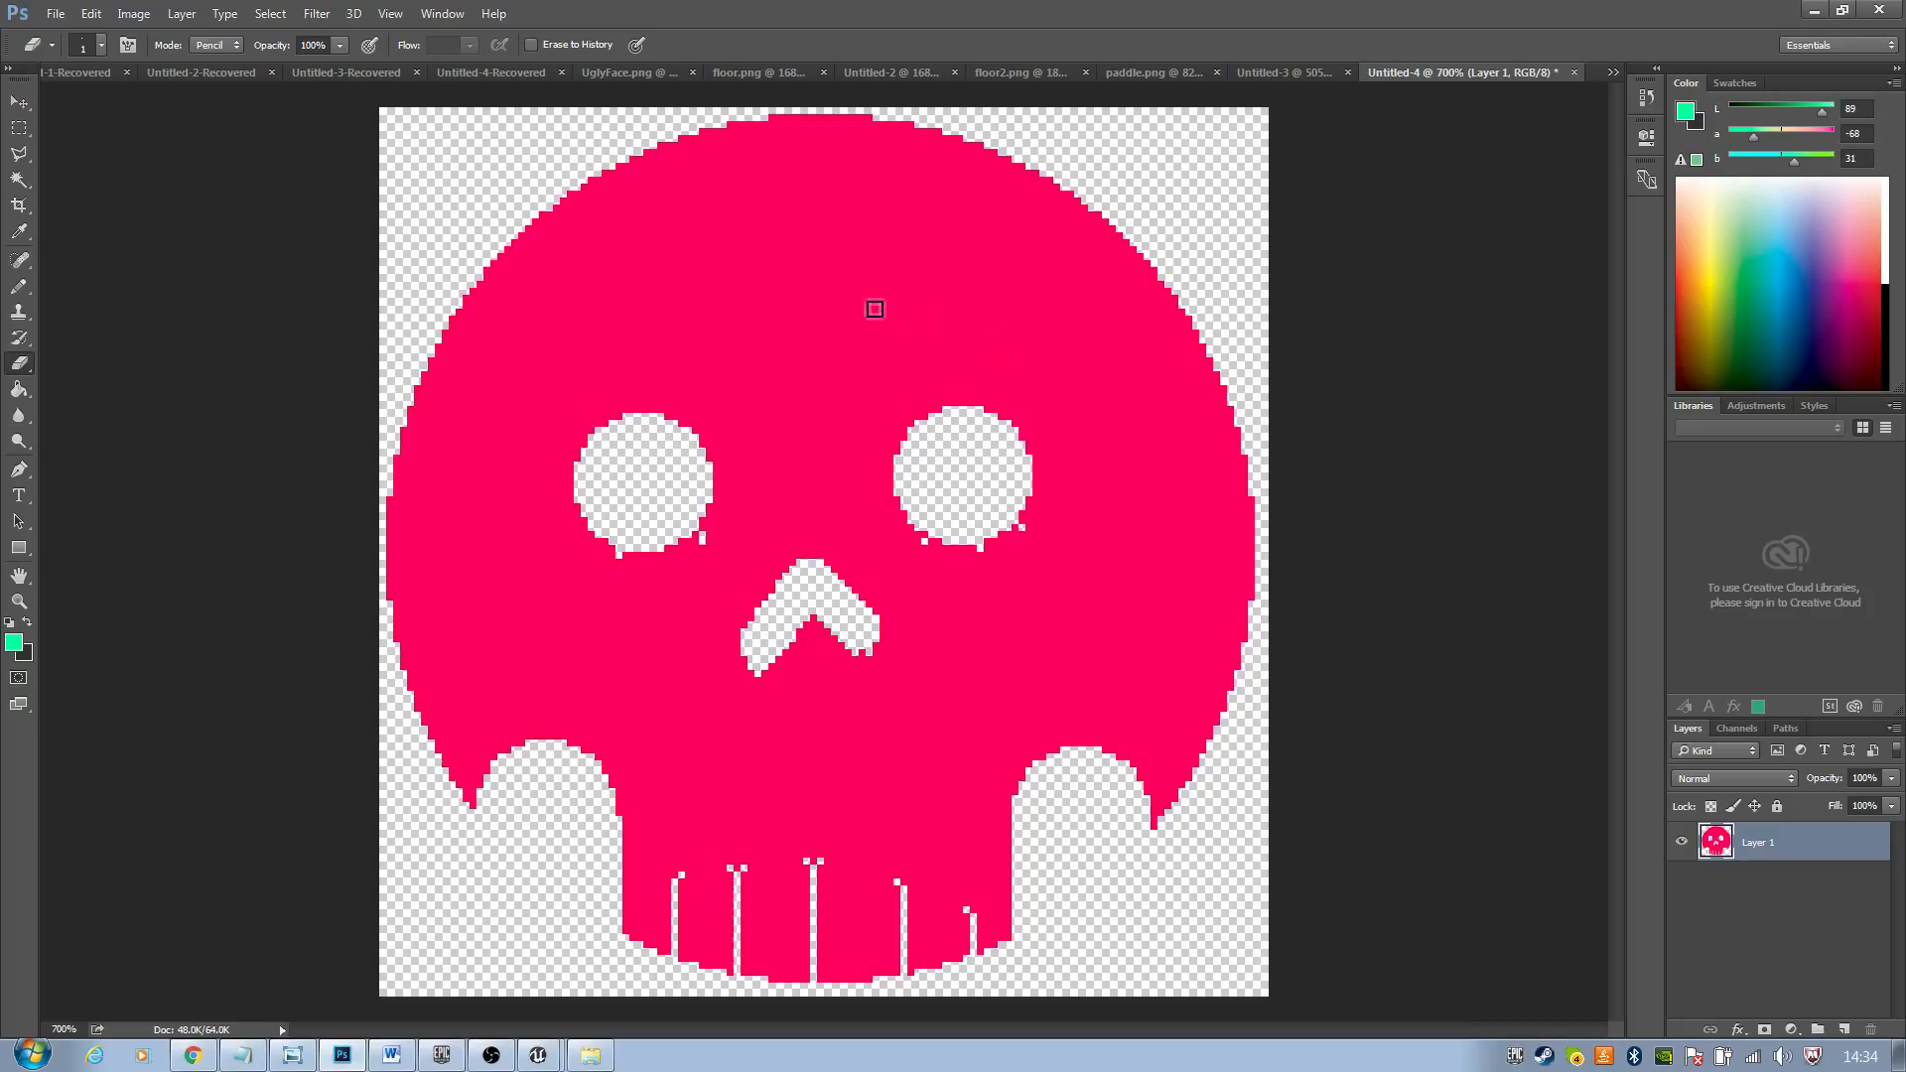
key(alt+shift+BackSpace)
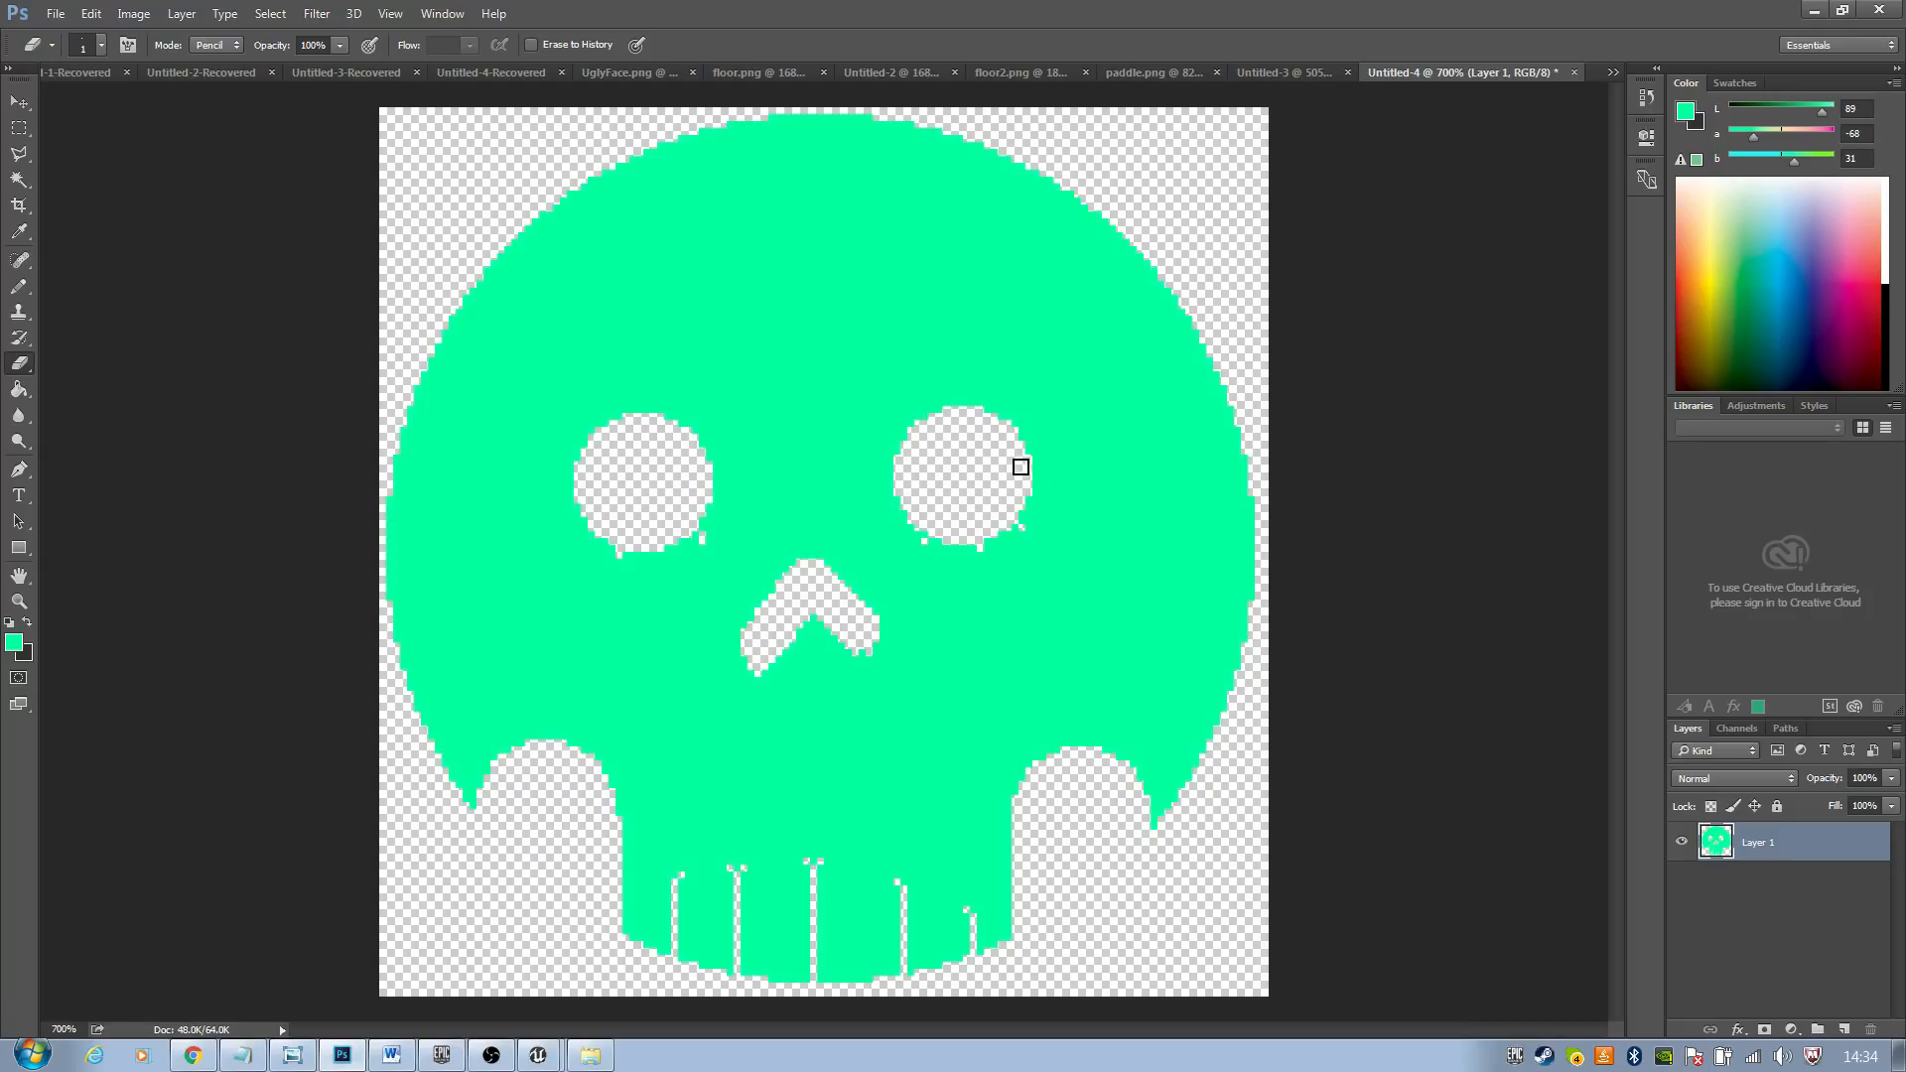
key(ctrl+shift+s)
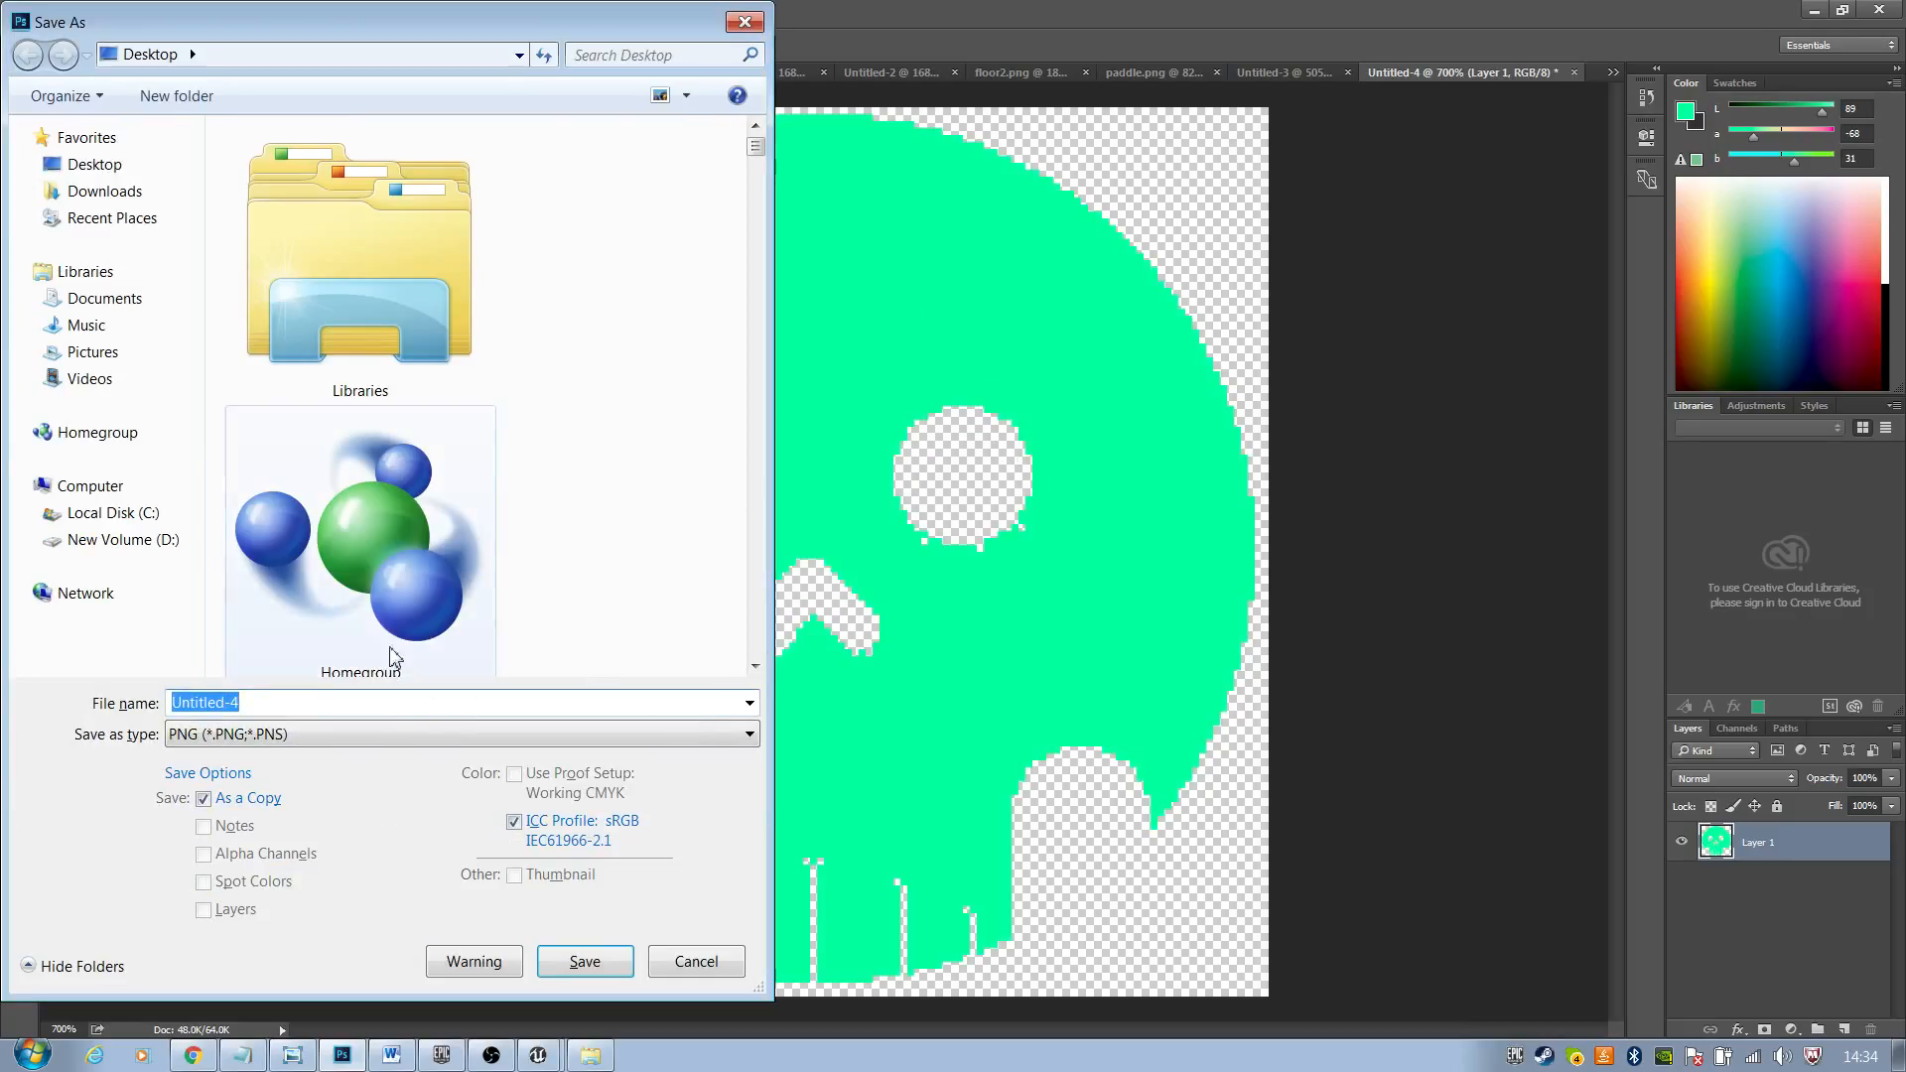
text(skul)
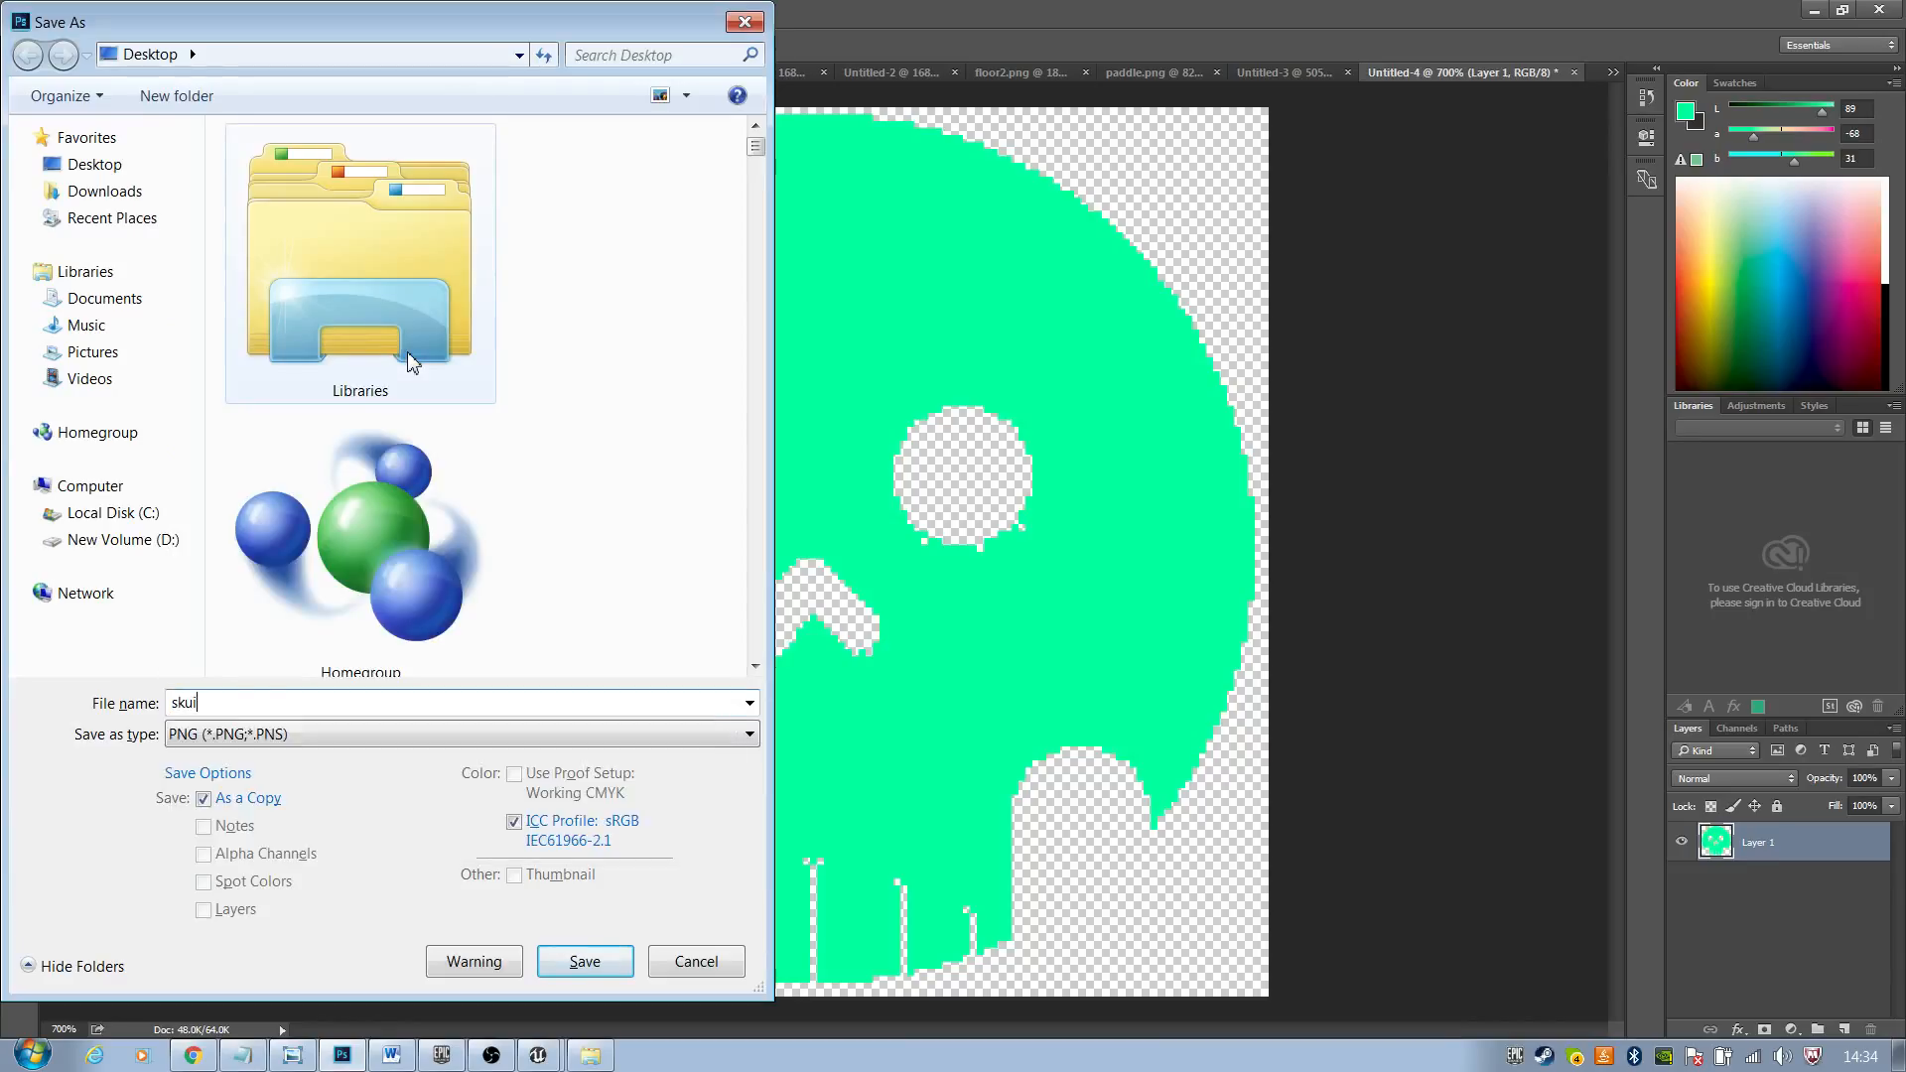
text(l)
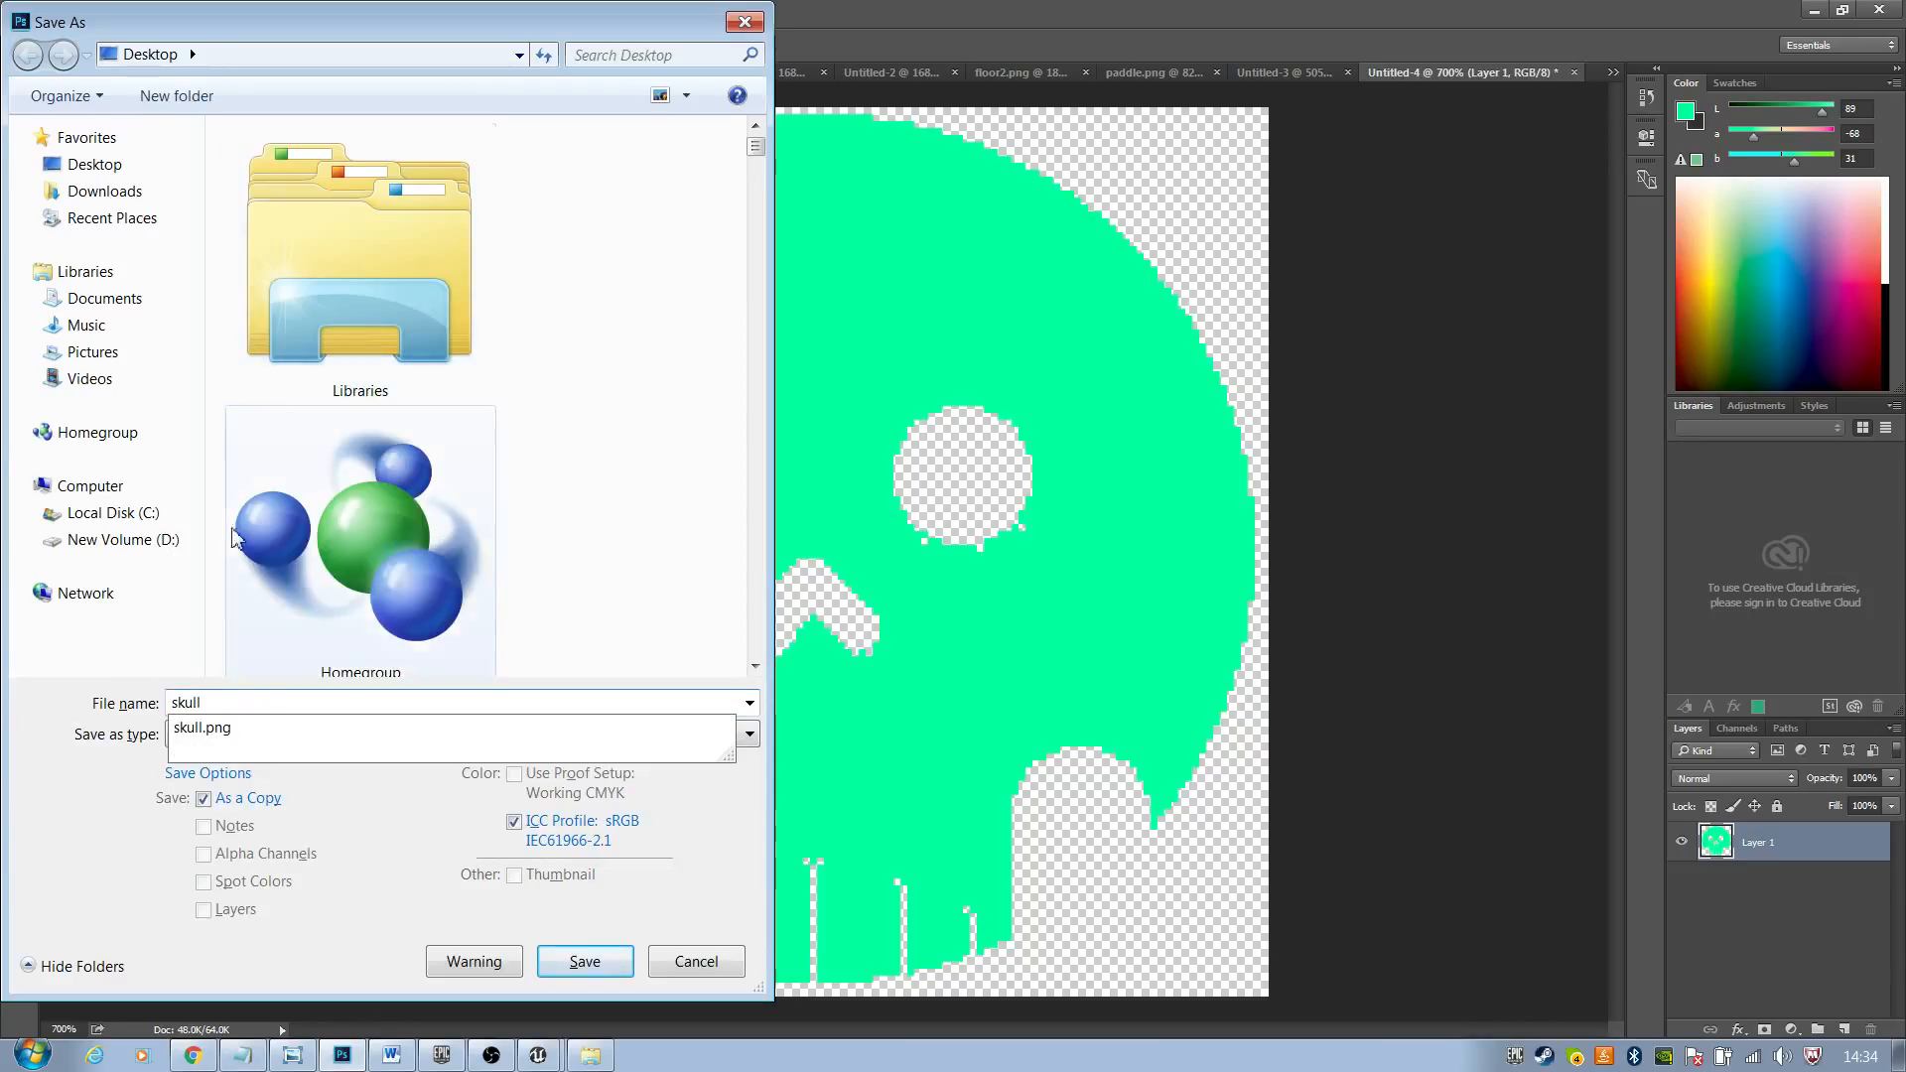
key(Return)
click(612, 962)
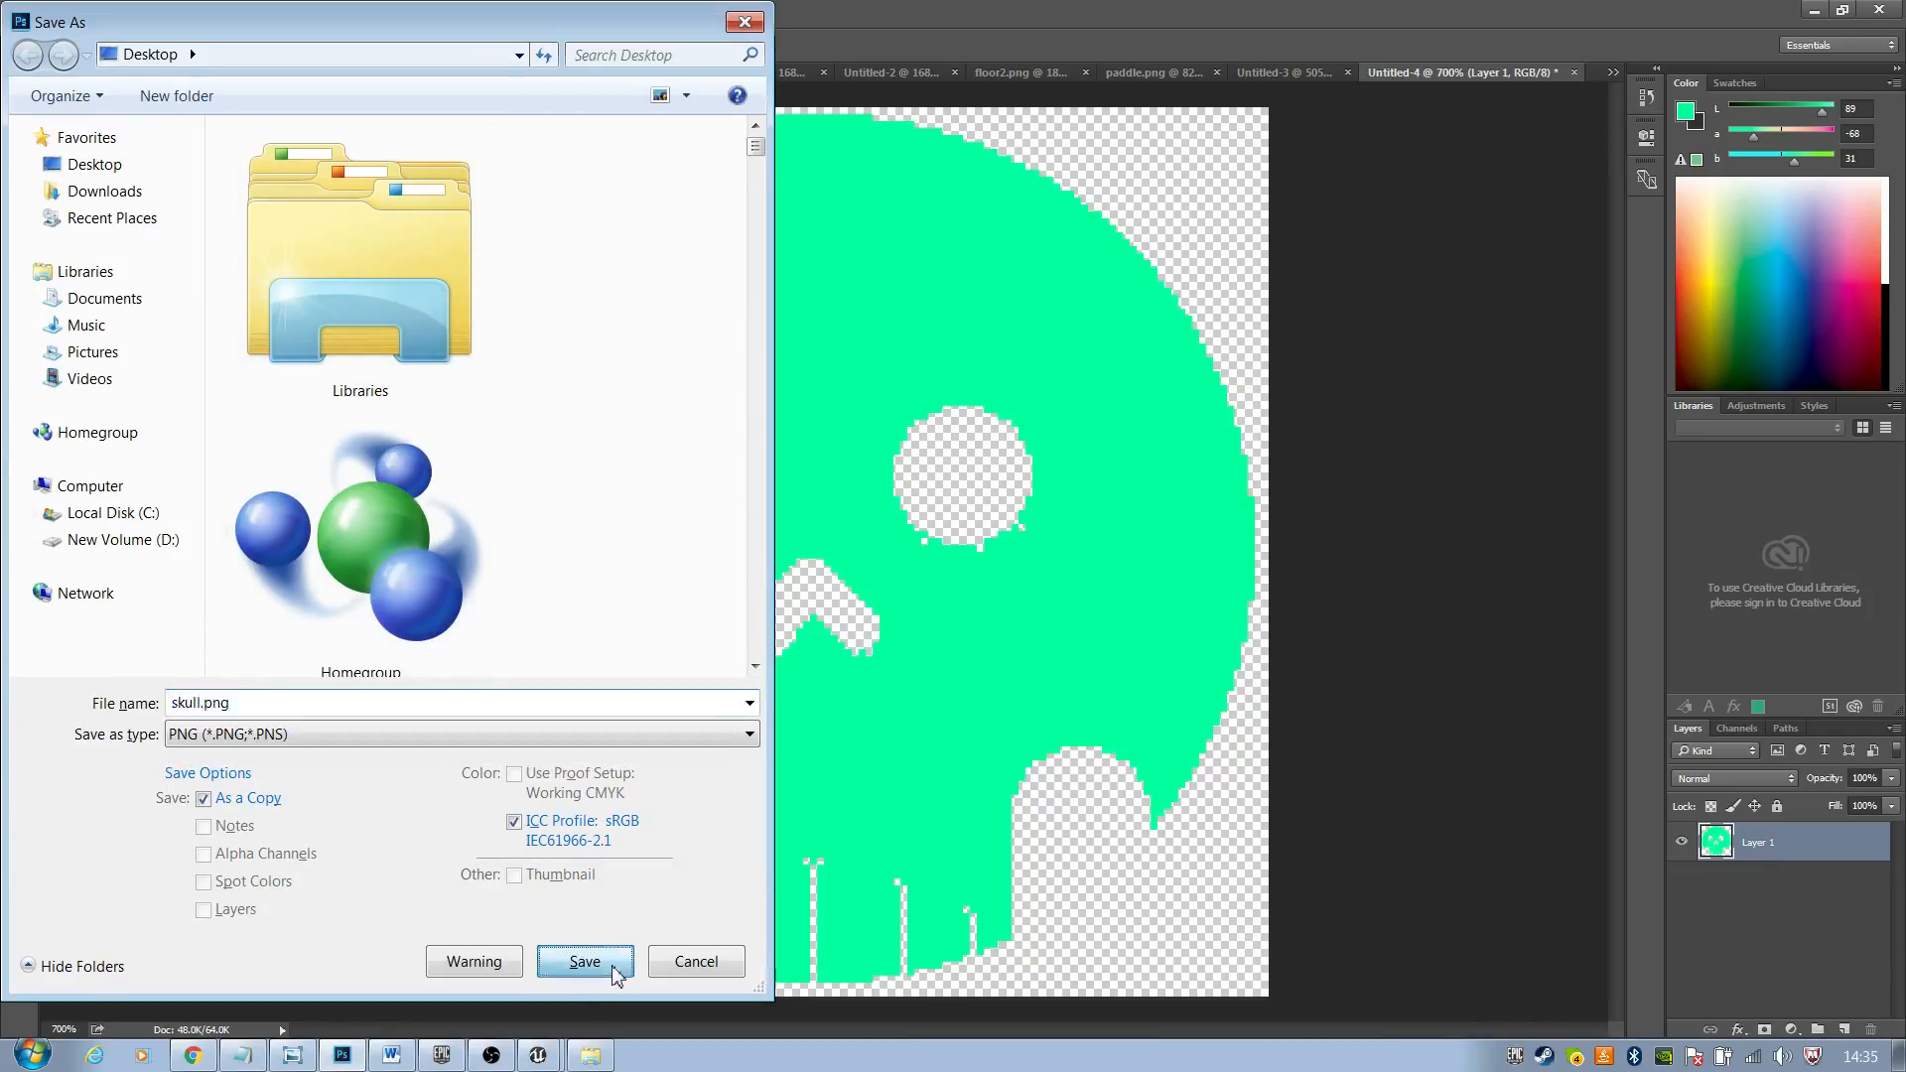
click(1027, 532)
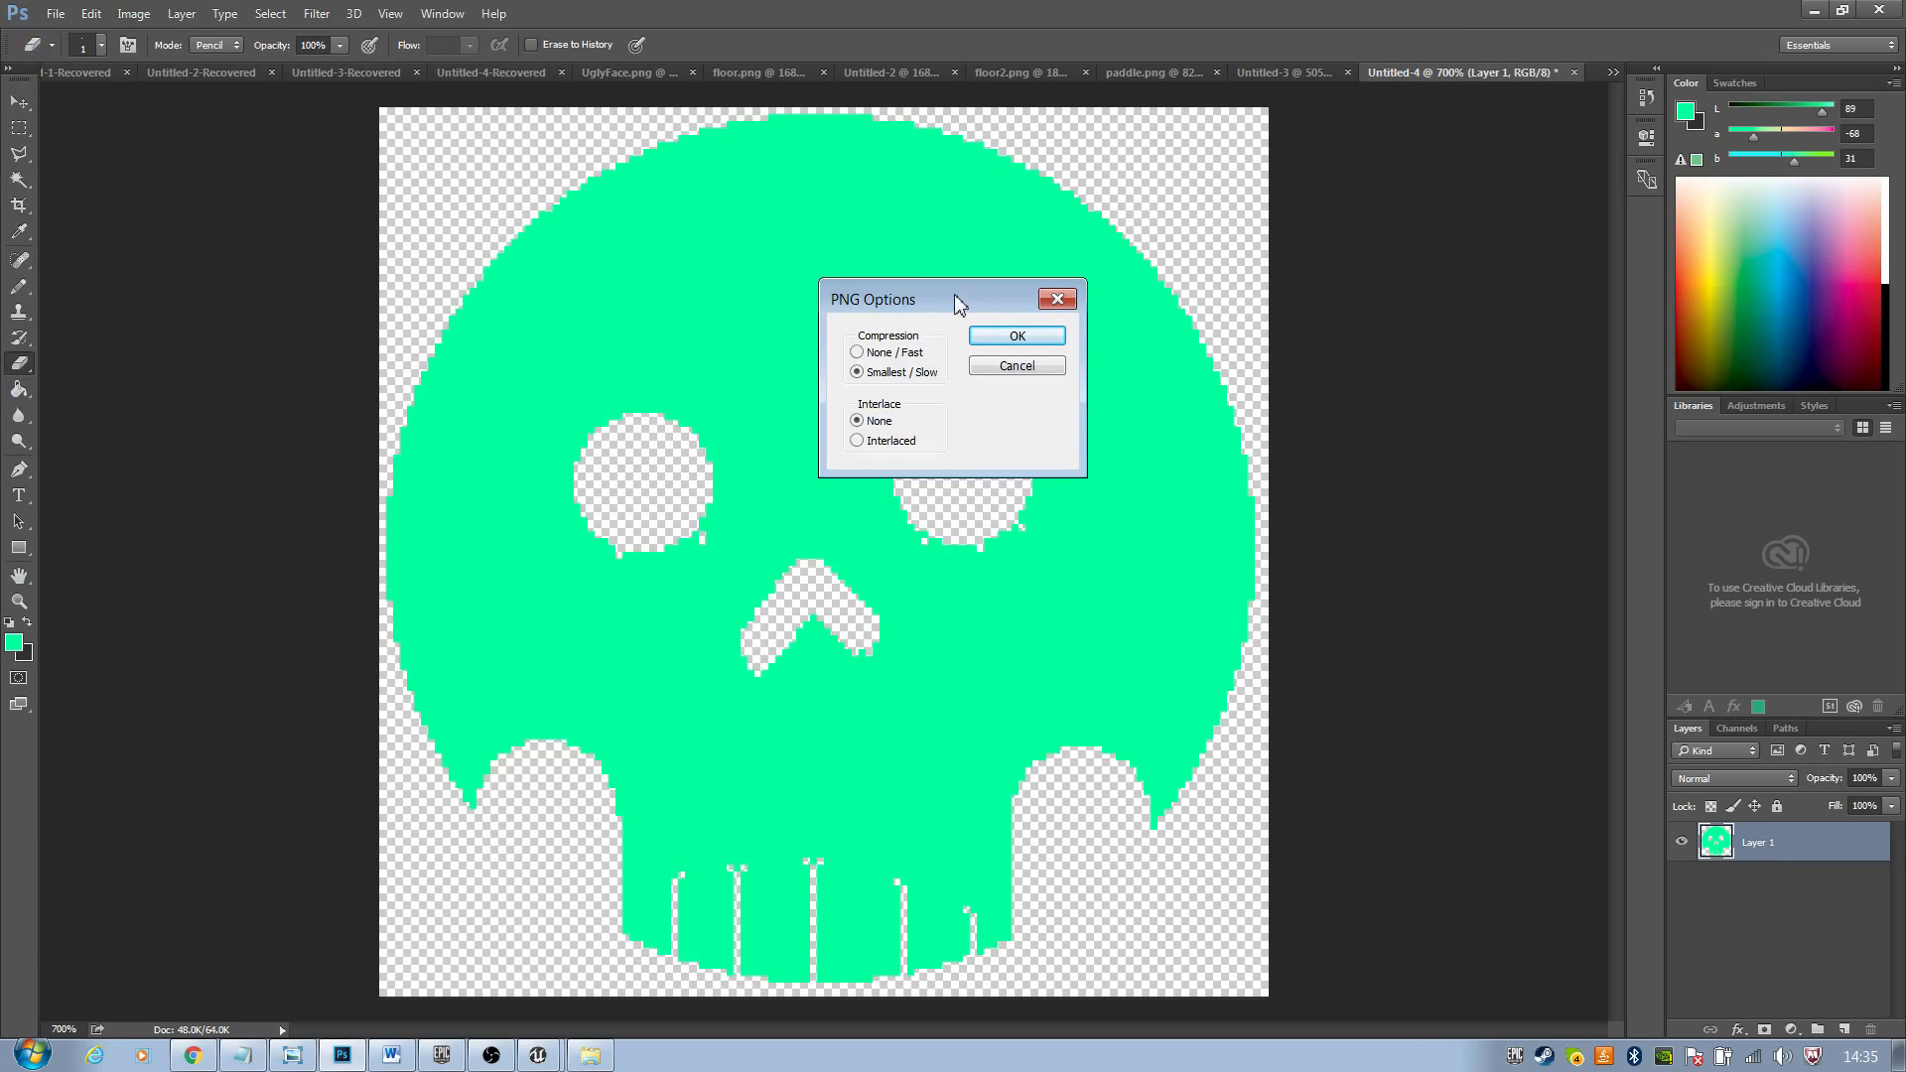
click(1014, 338)
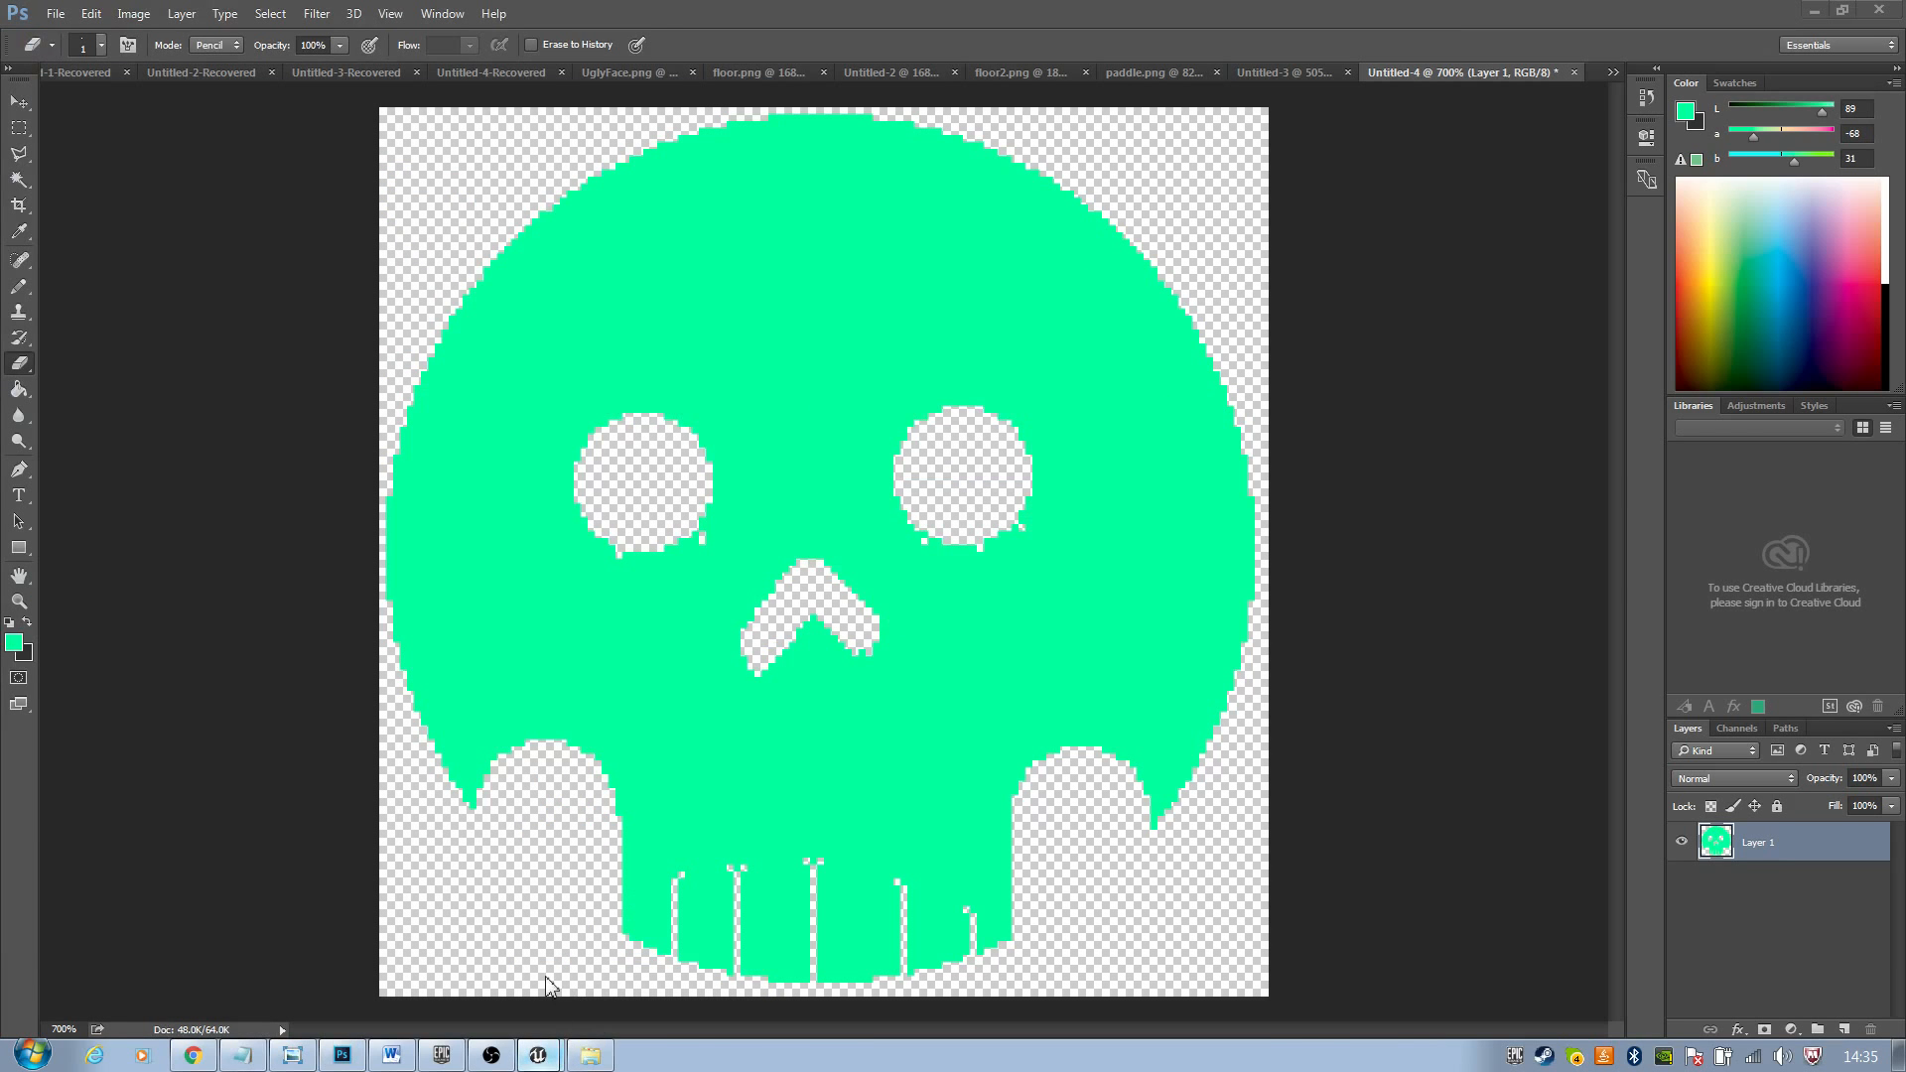
Switch back to Unreal Editor and reimport the skull texture from its source file
click(538, 1055)
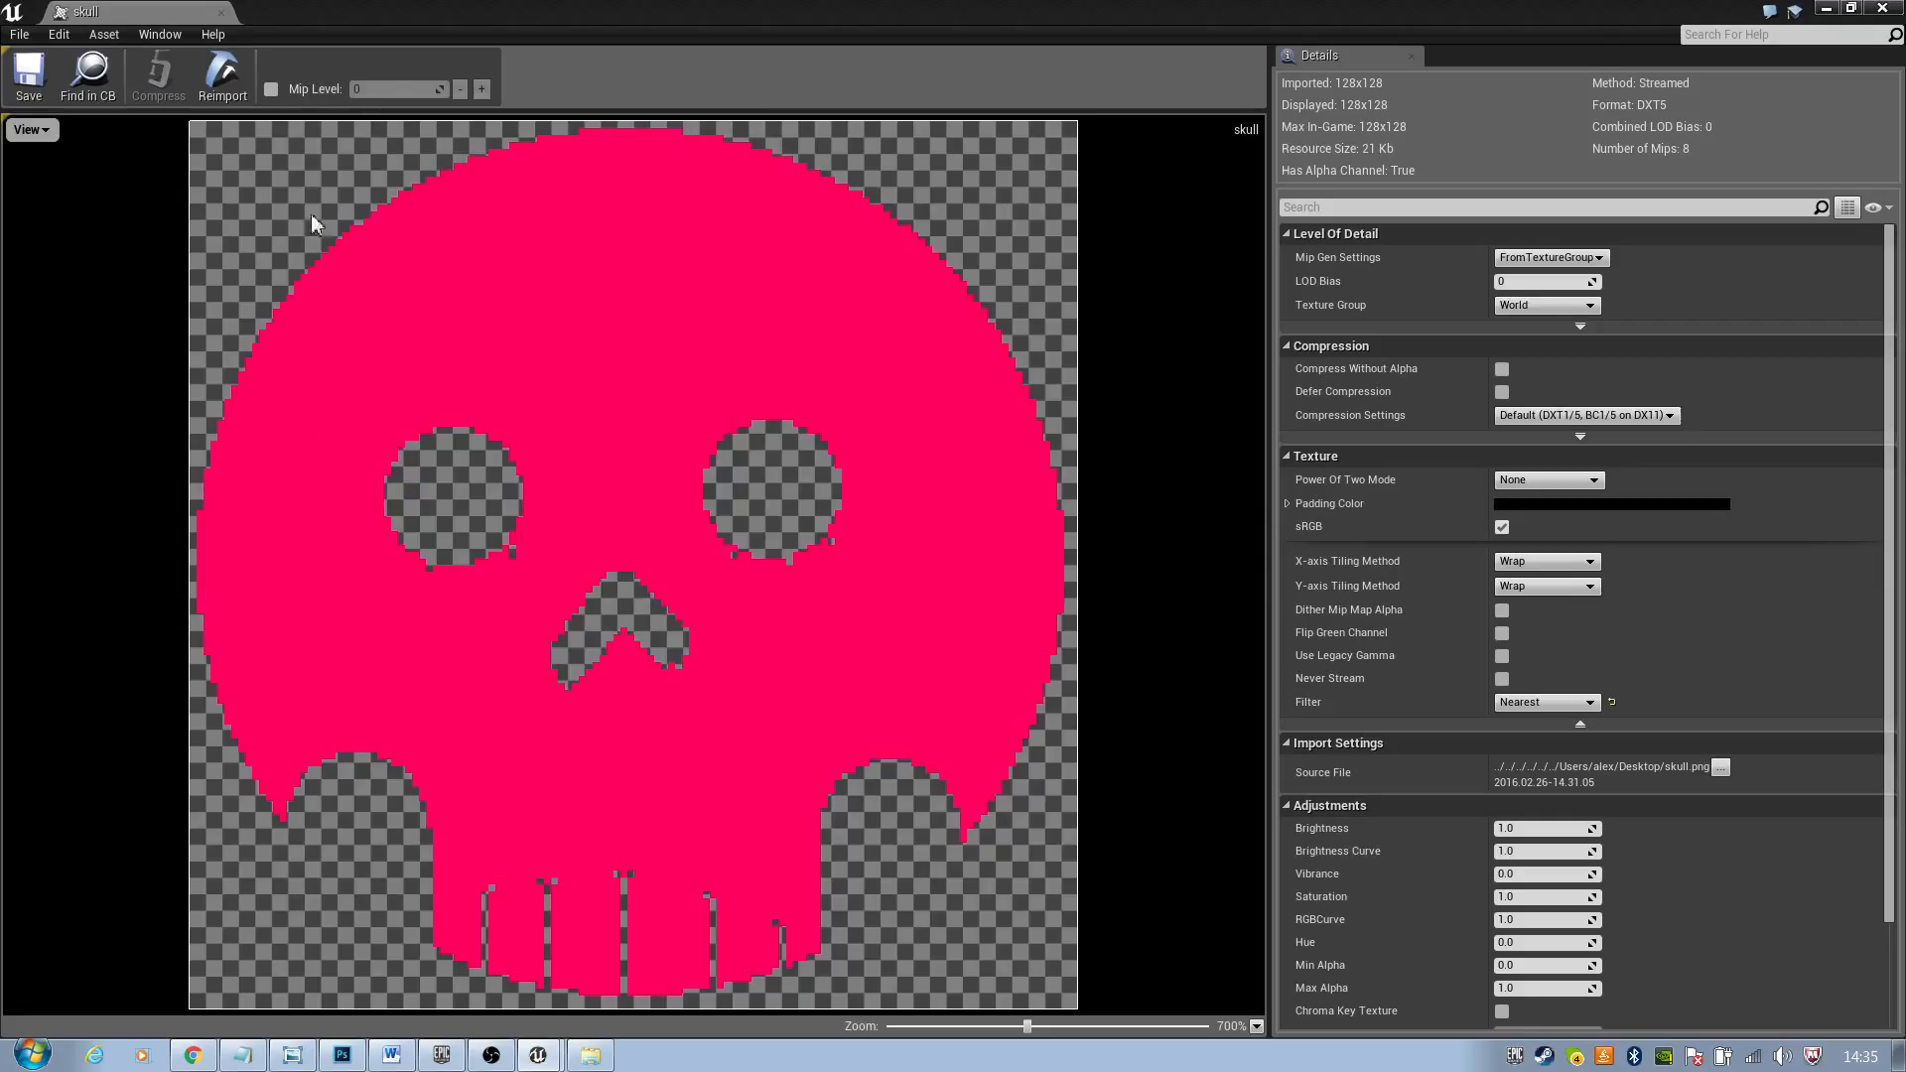
click(243, 98)
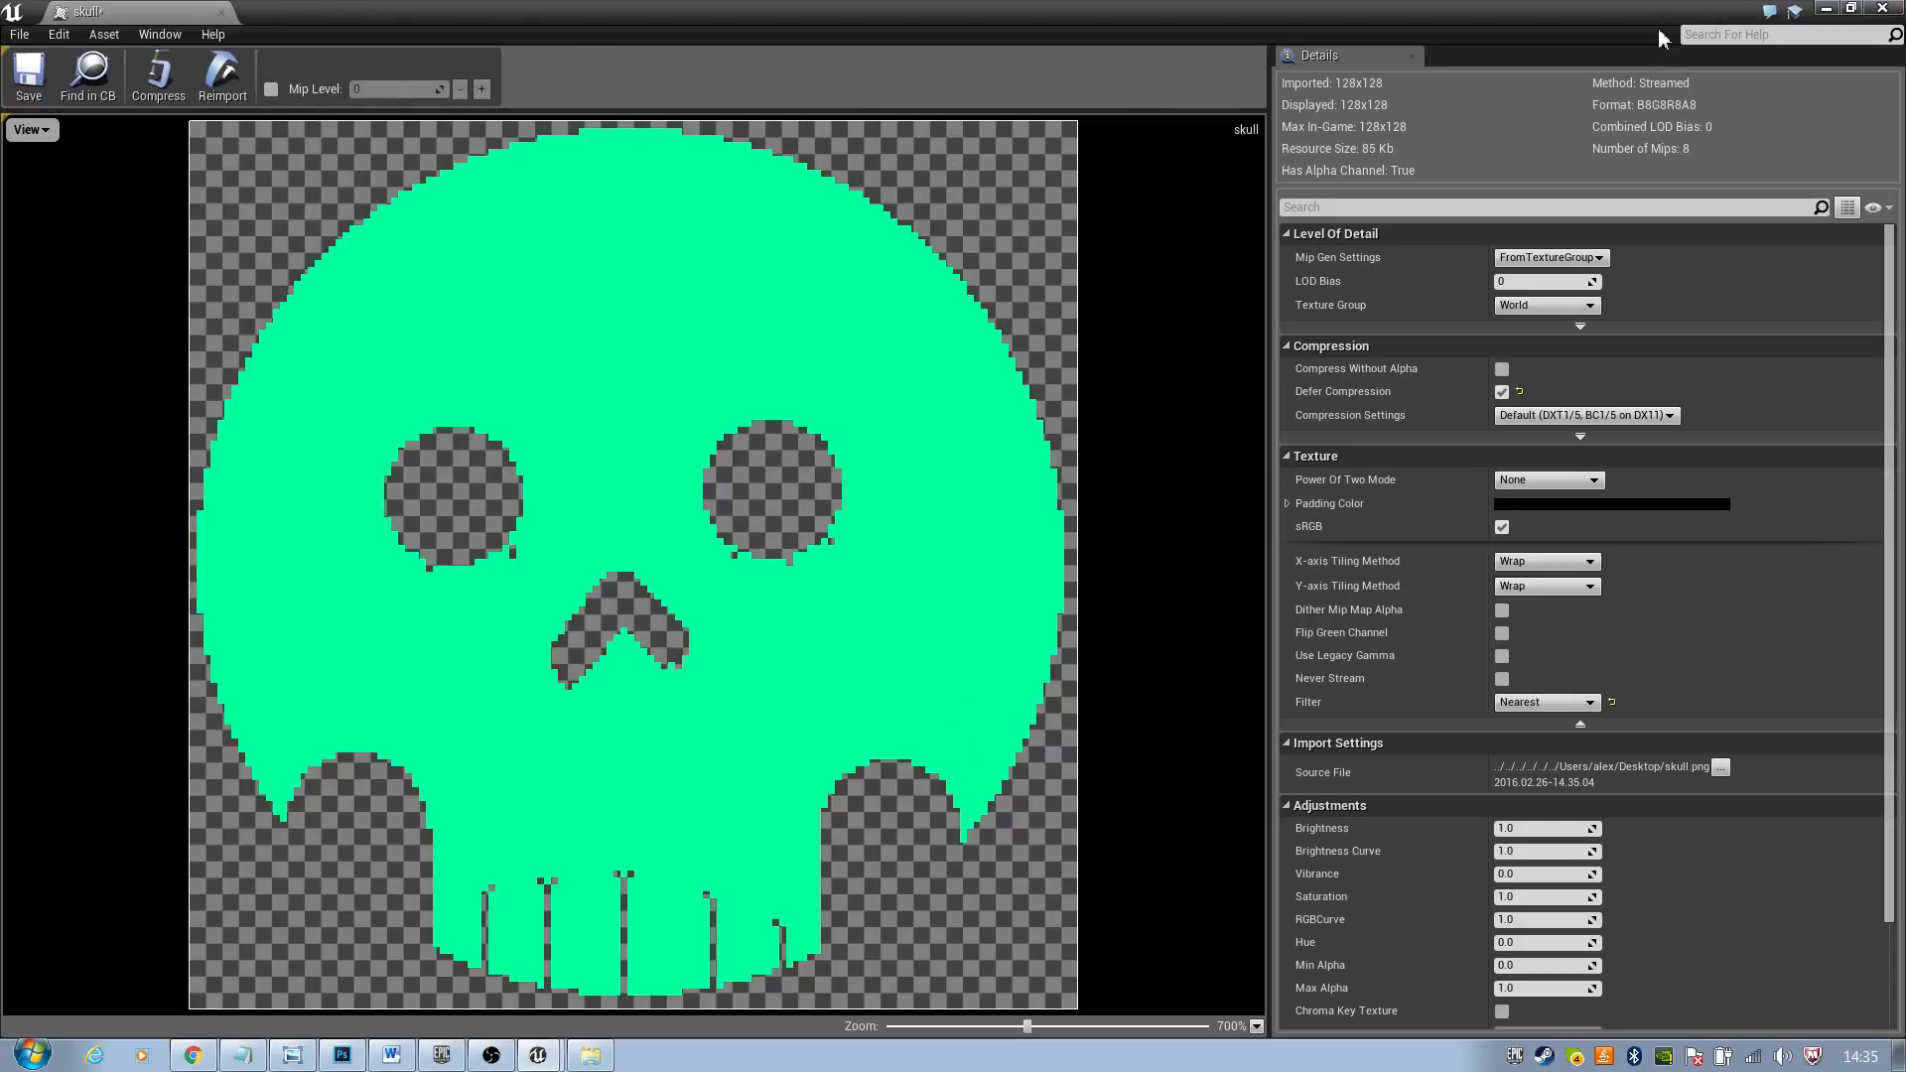
Open the skull_Mat material from the DodgeballContent folder and move its result node farther from the Texture Sample node
click(1825, 10)
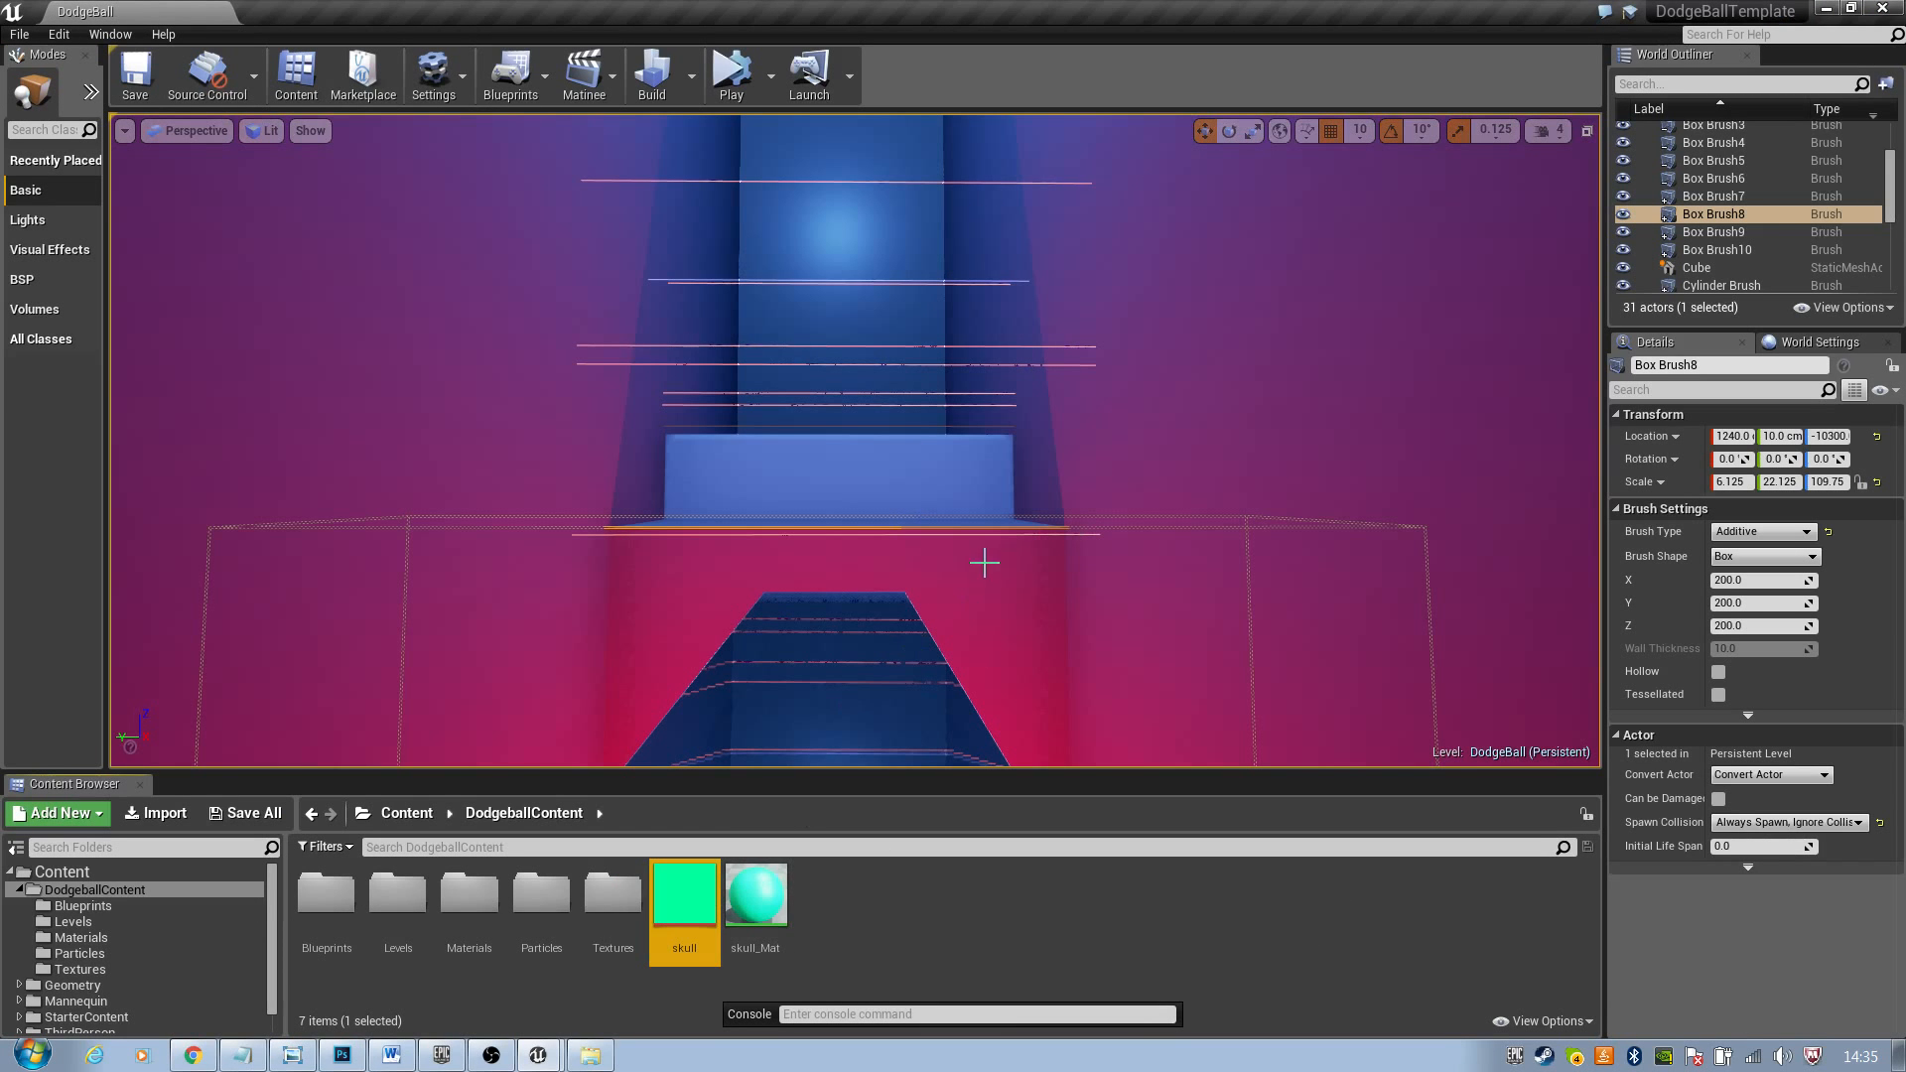
mouse_move(983, 557)
mouse_down()
mouse_move(953, 516)
mouse_move(953, 556)
mouse_up()
click(756, 913)
double_click(759, 918)
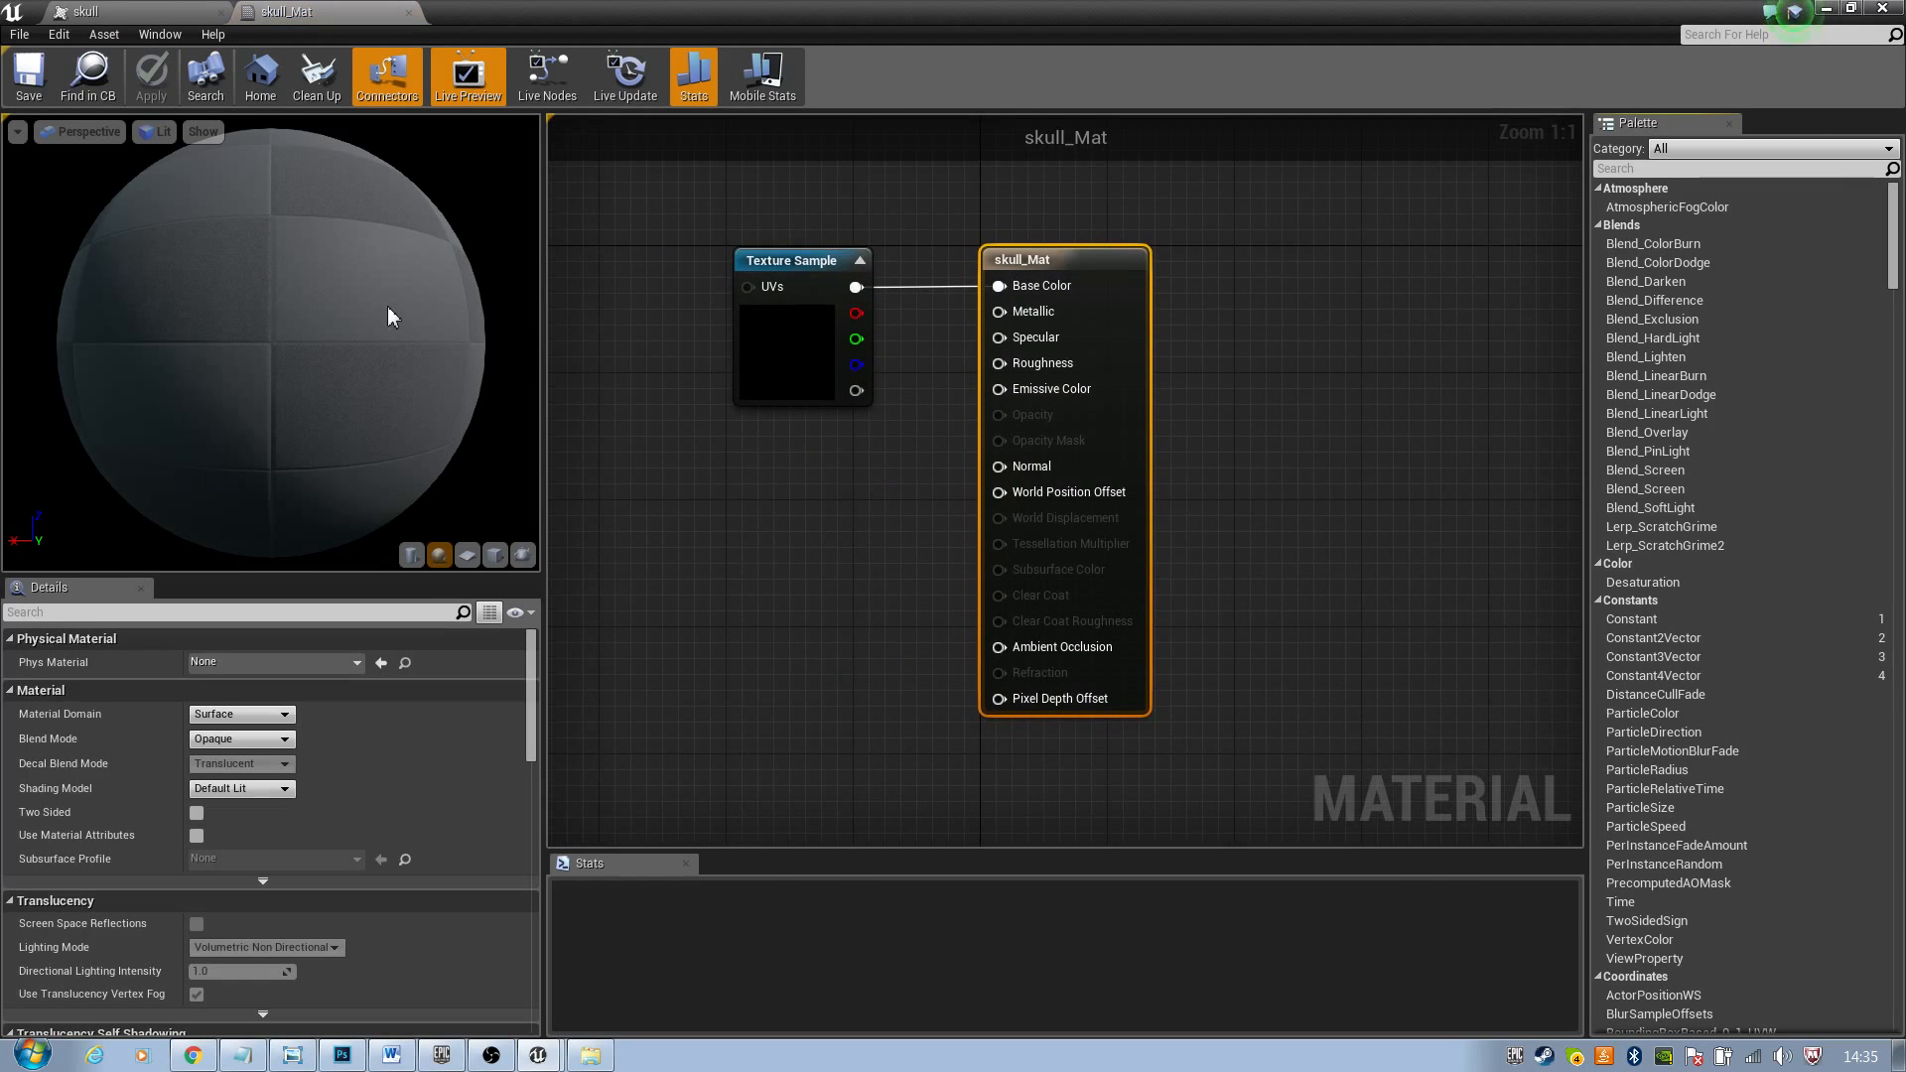
drag(388, 315, 209, 315)
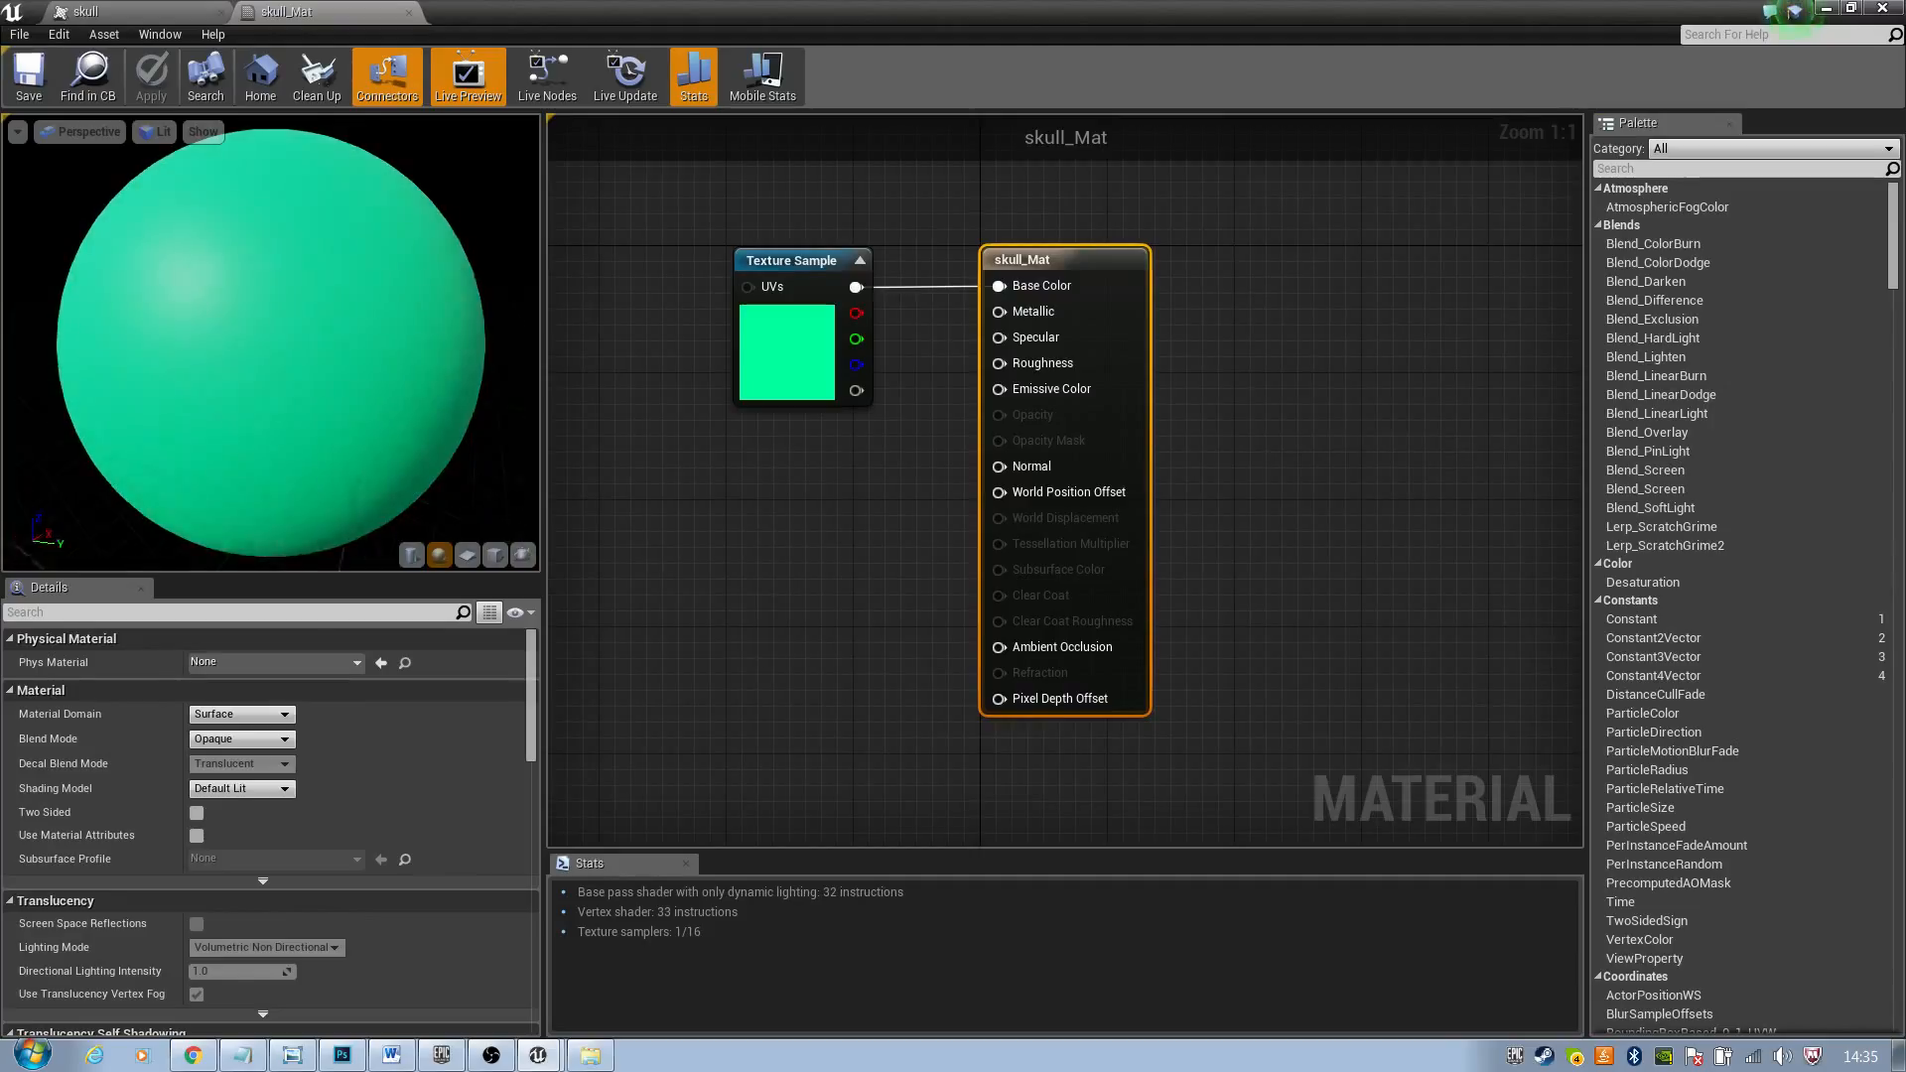
drag(1066, 266, 1336, 282)
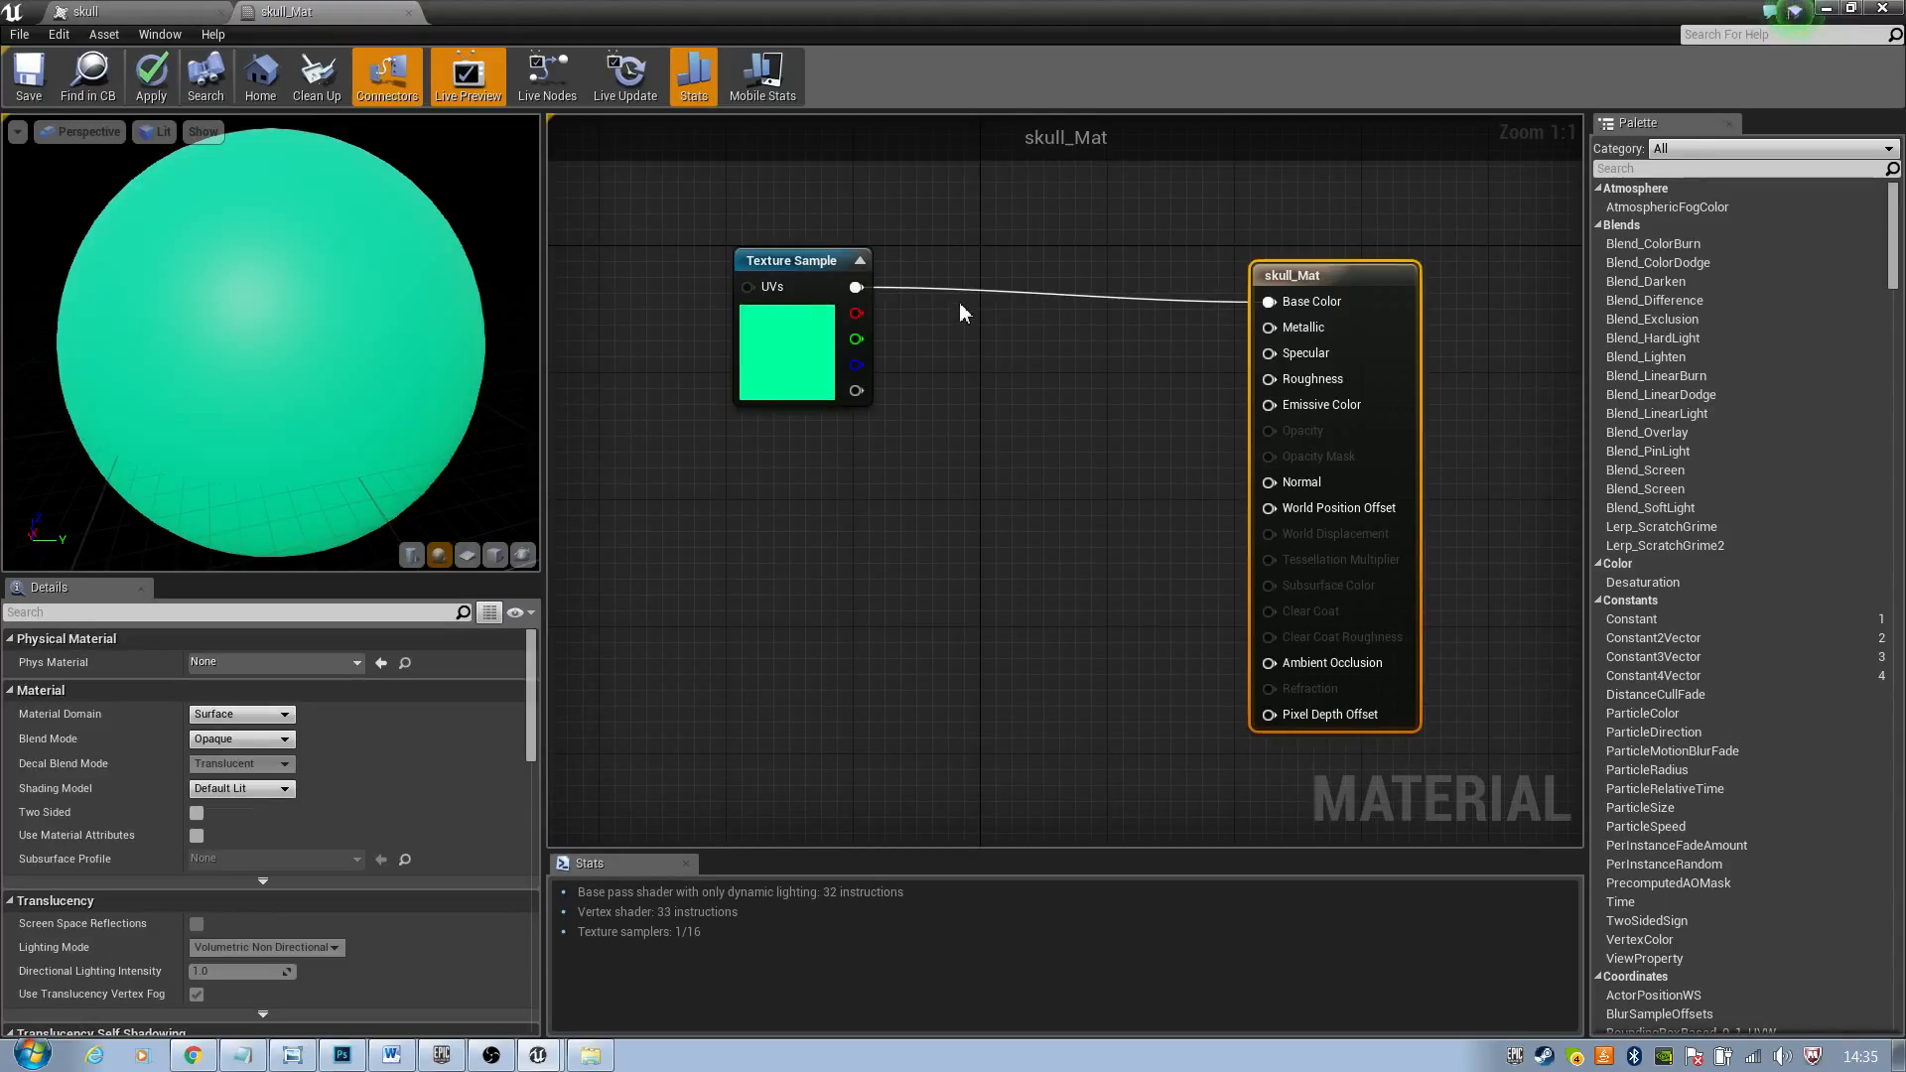
Try the Translucent blend mode on the skull material and set it back to Opaque
drag(856, 391, 1015, 434)
click(256, 743)
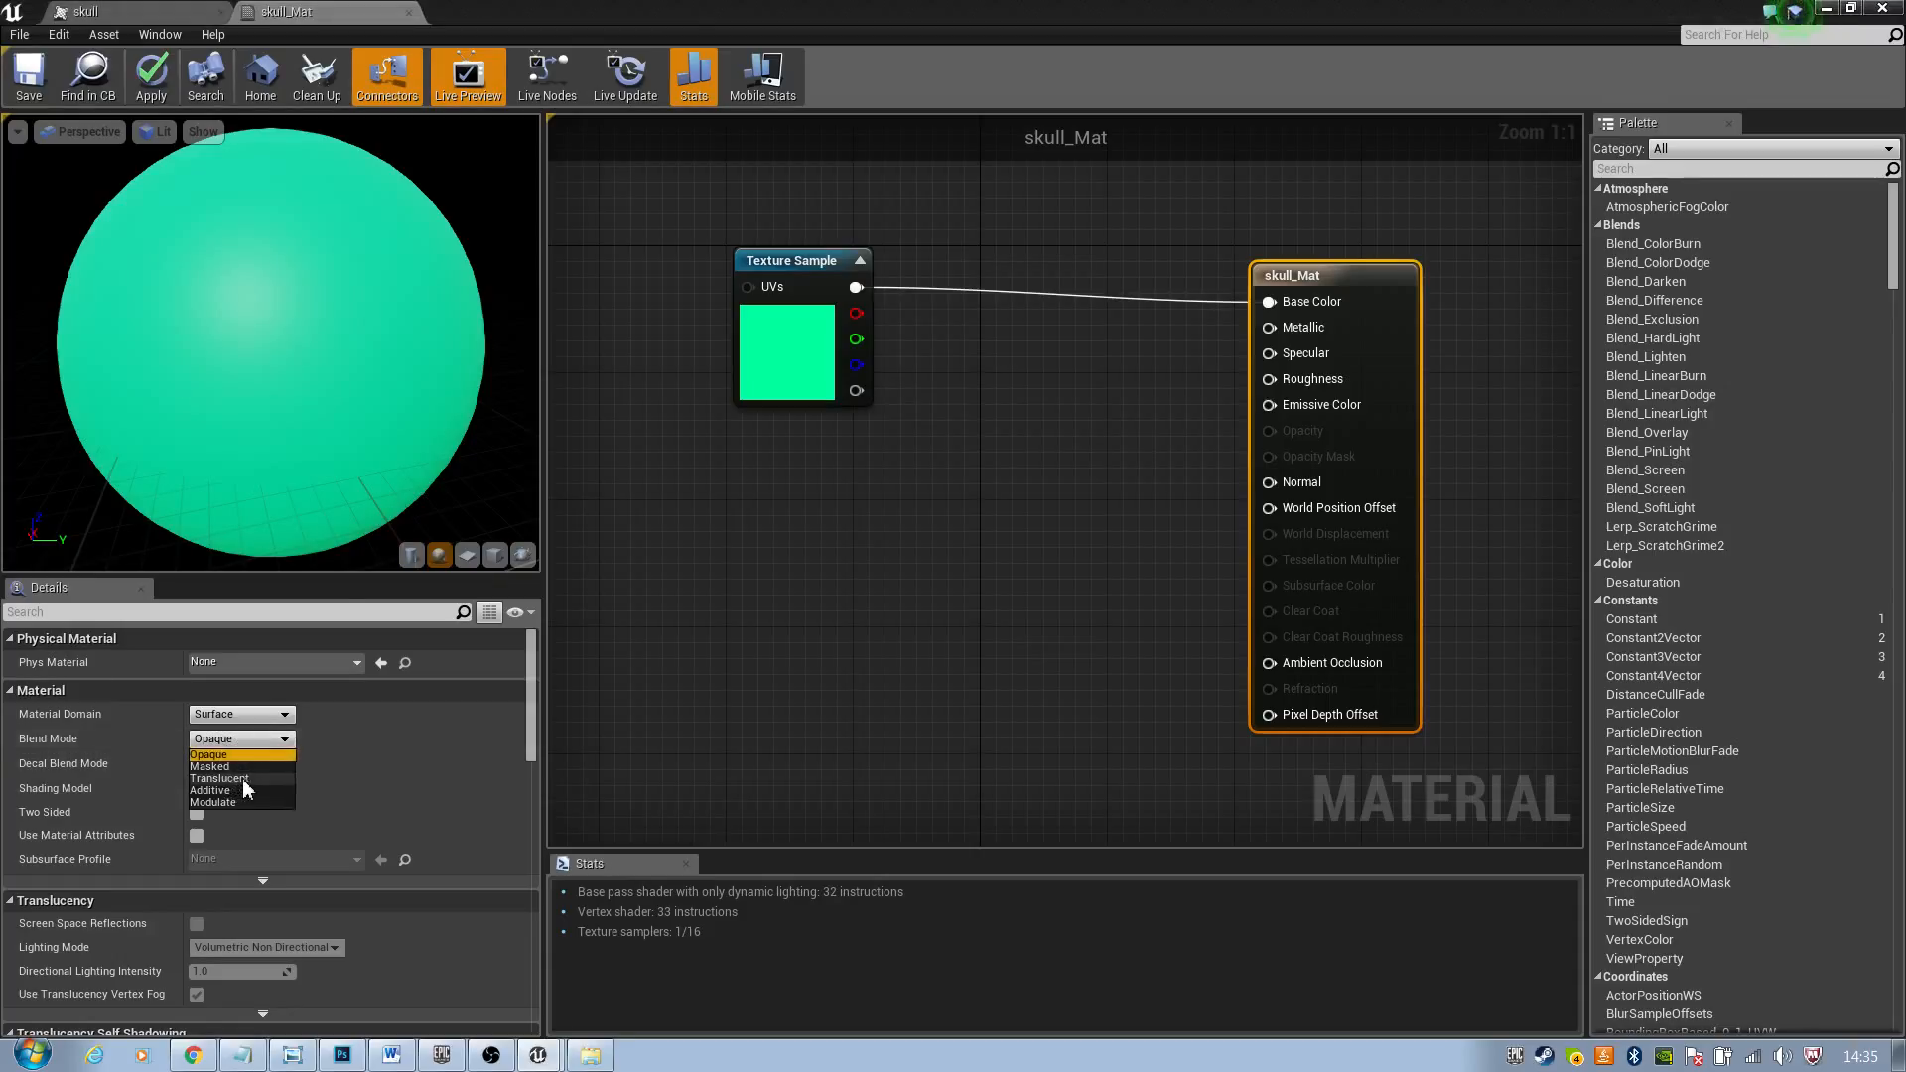
click(239, 780)
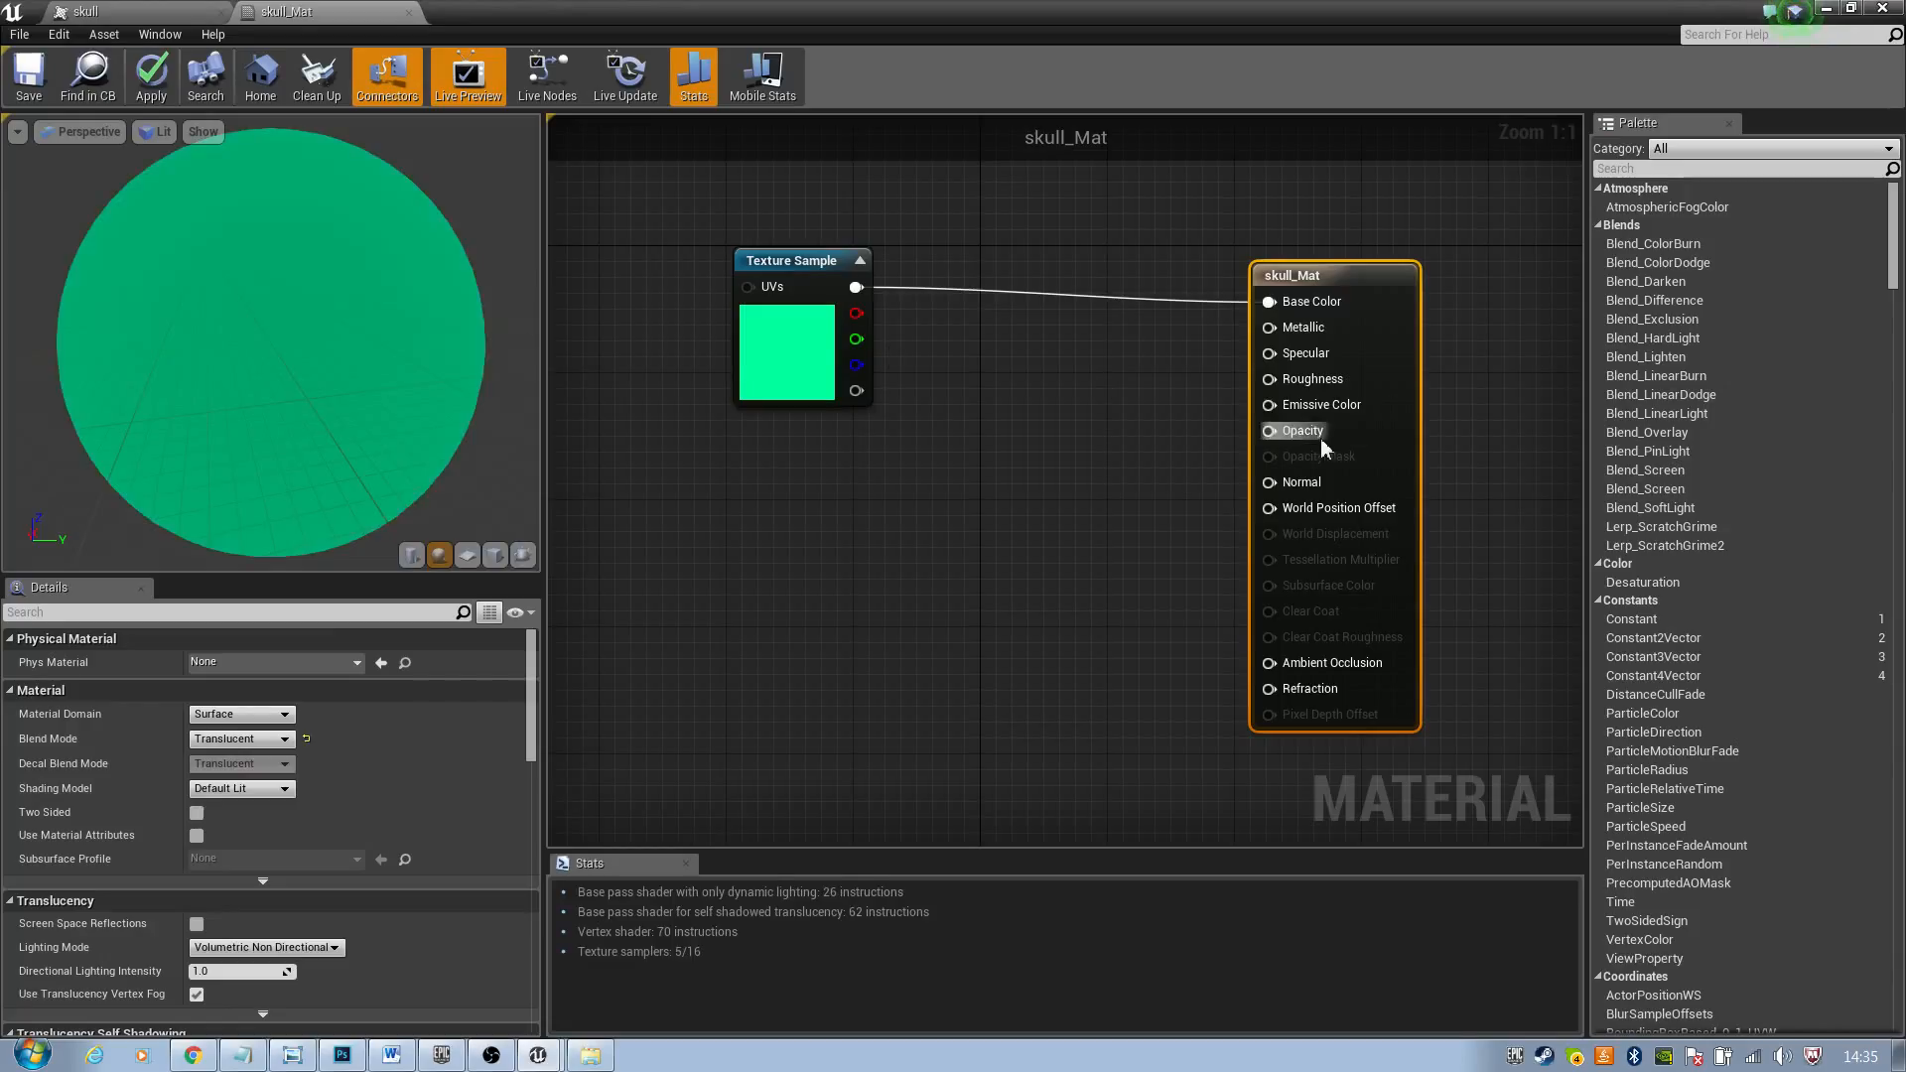
click(256, 743)
click(253, 756)
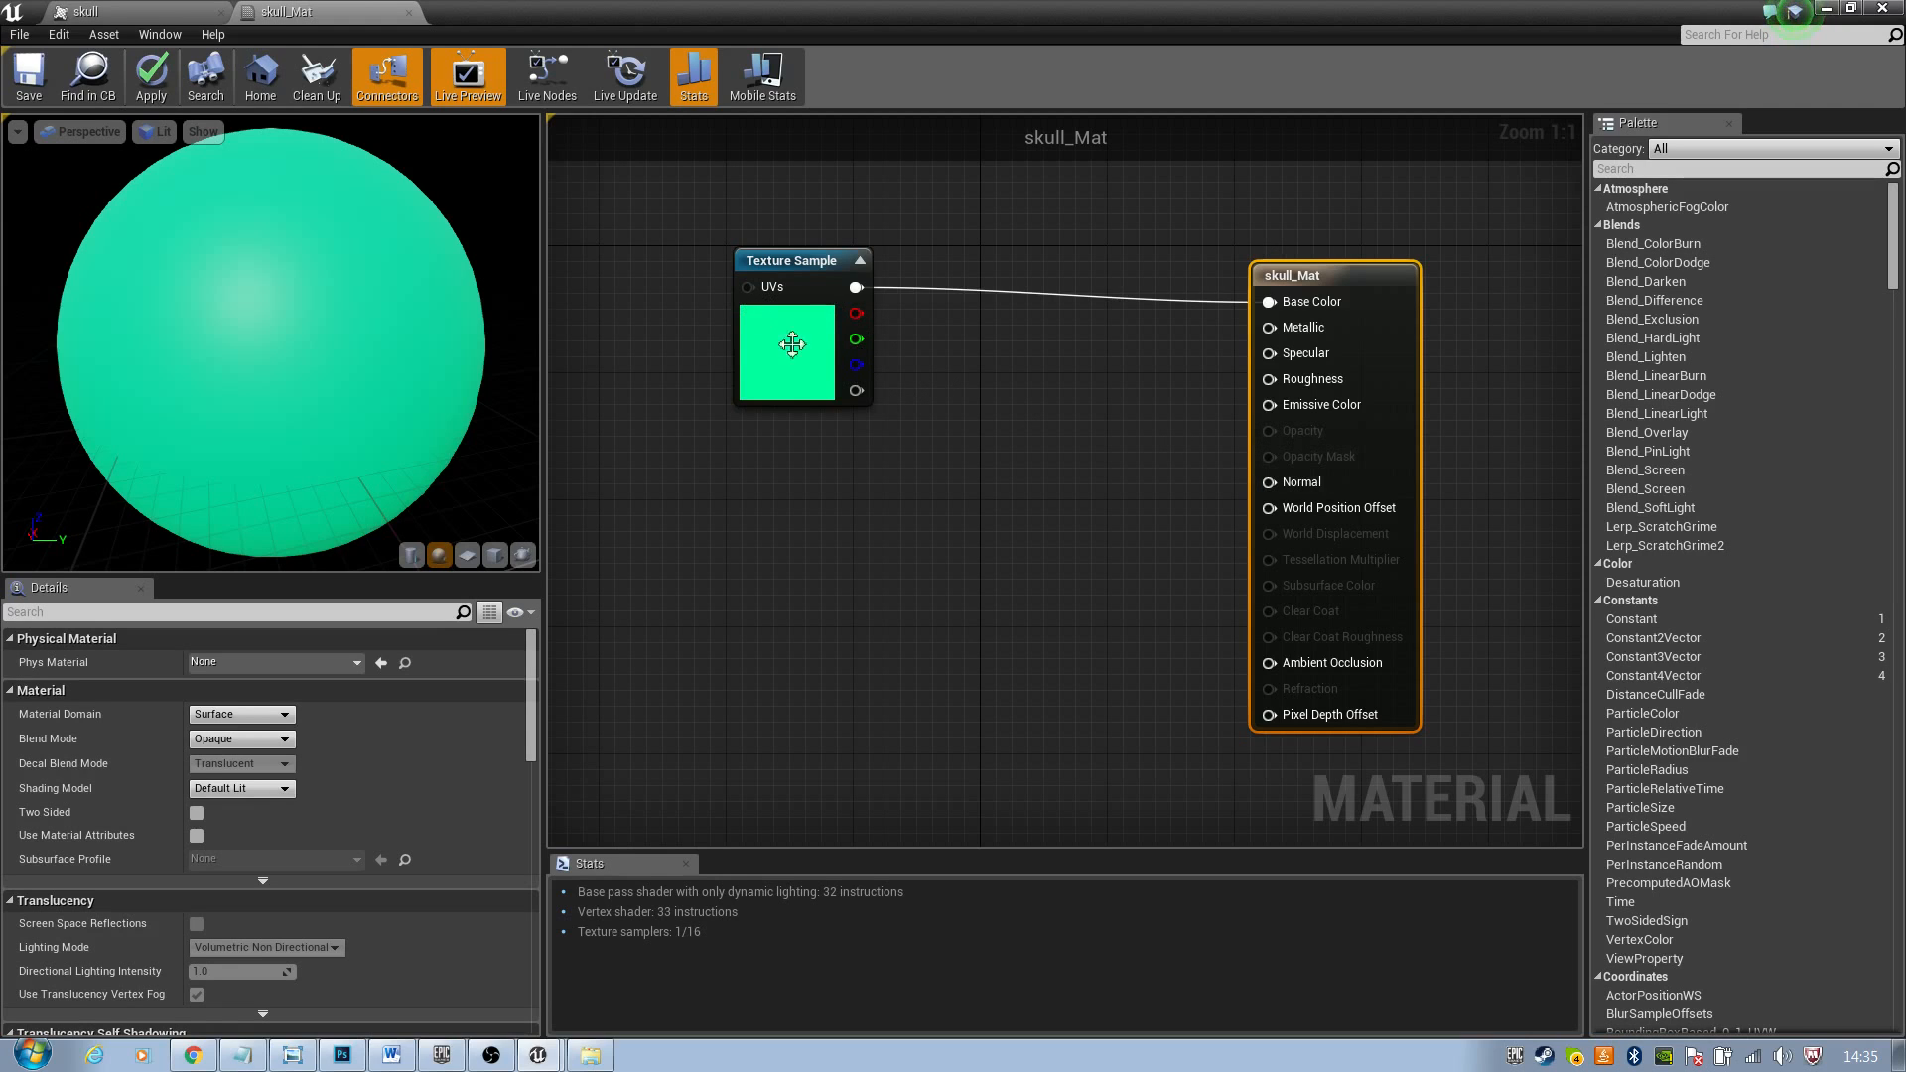
drag(506, 338, 262, 89)
drag(371, 220, 487, 407)
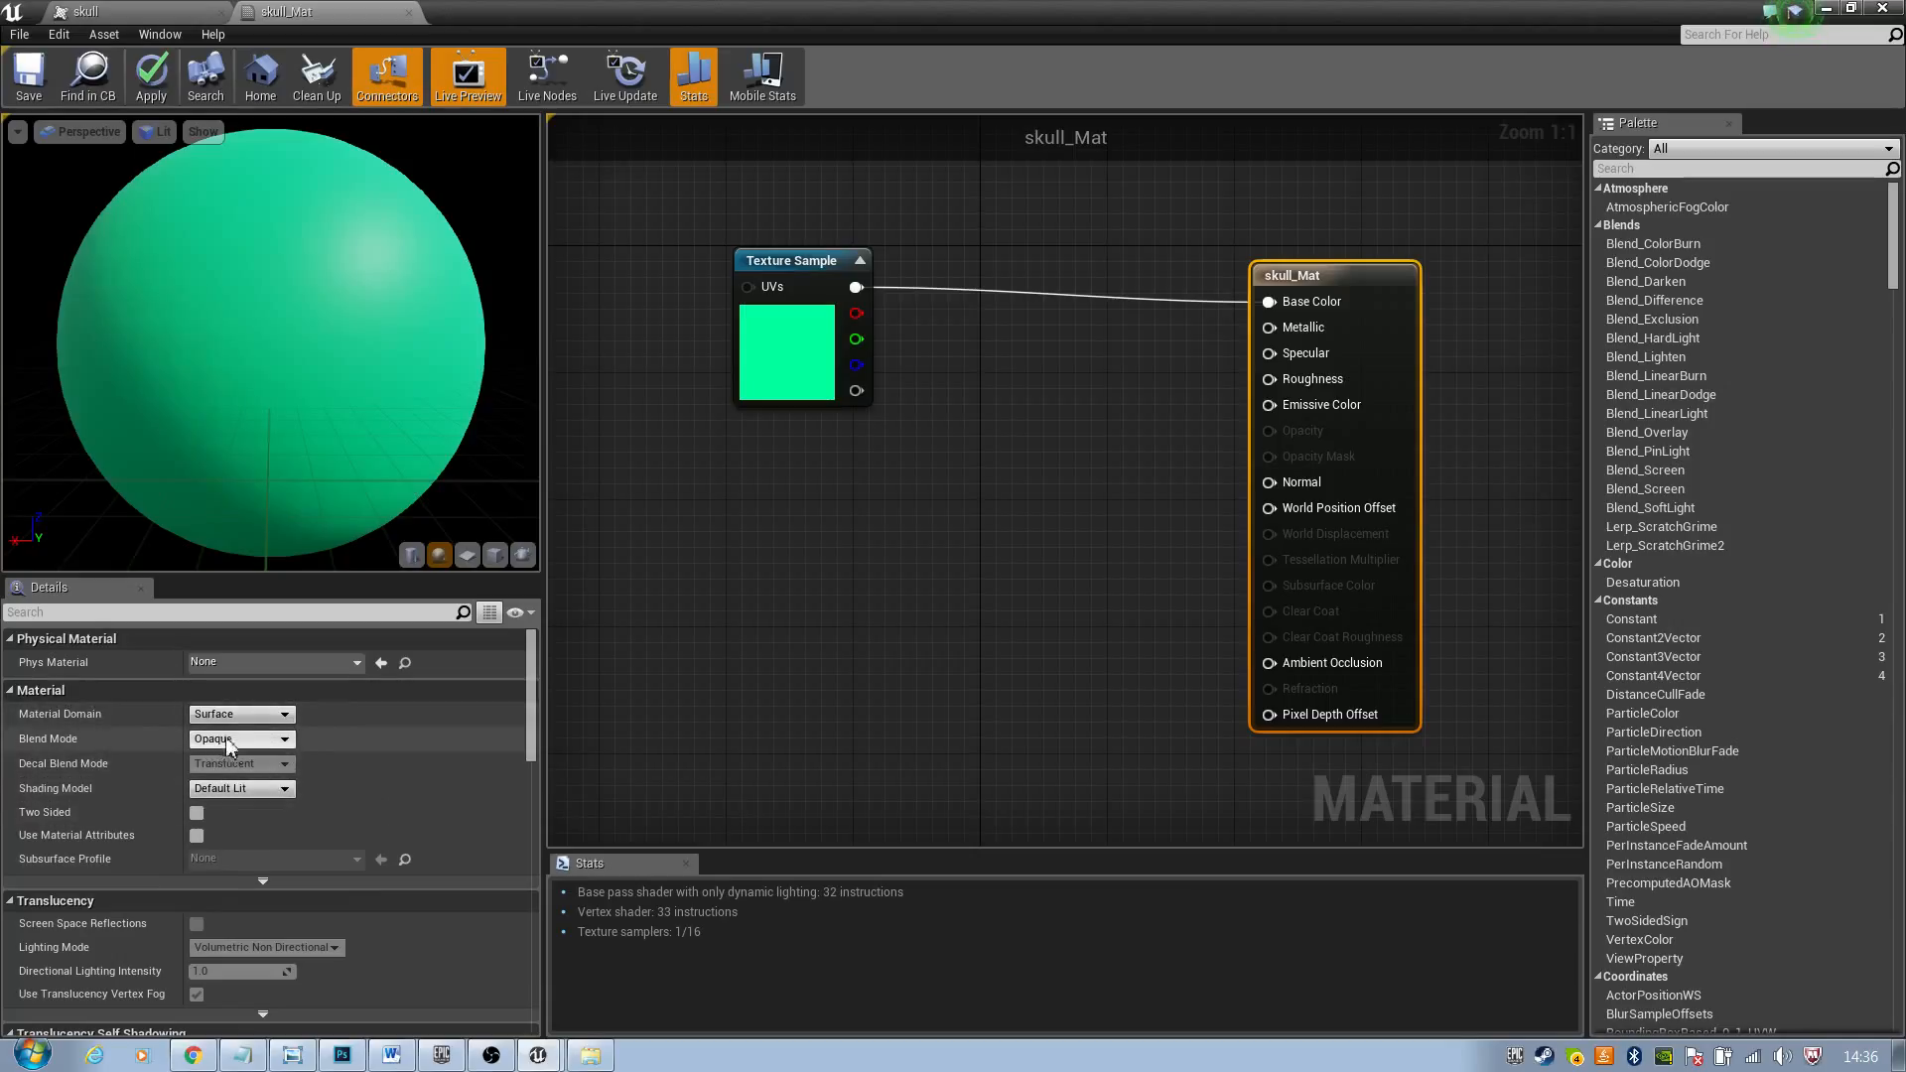
Set the material's Blend Mode to Translucent and connect the Texture Sample's alpha output to Opacity
click(285, 745)
click(238, 777)
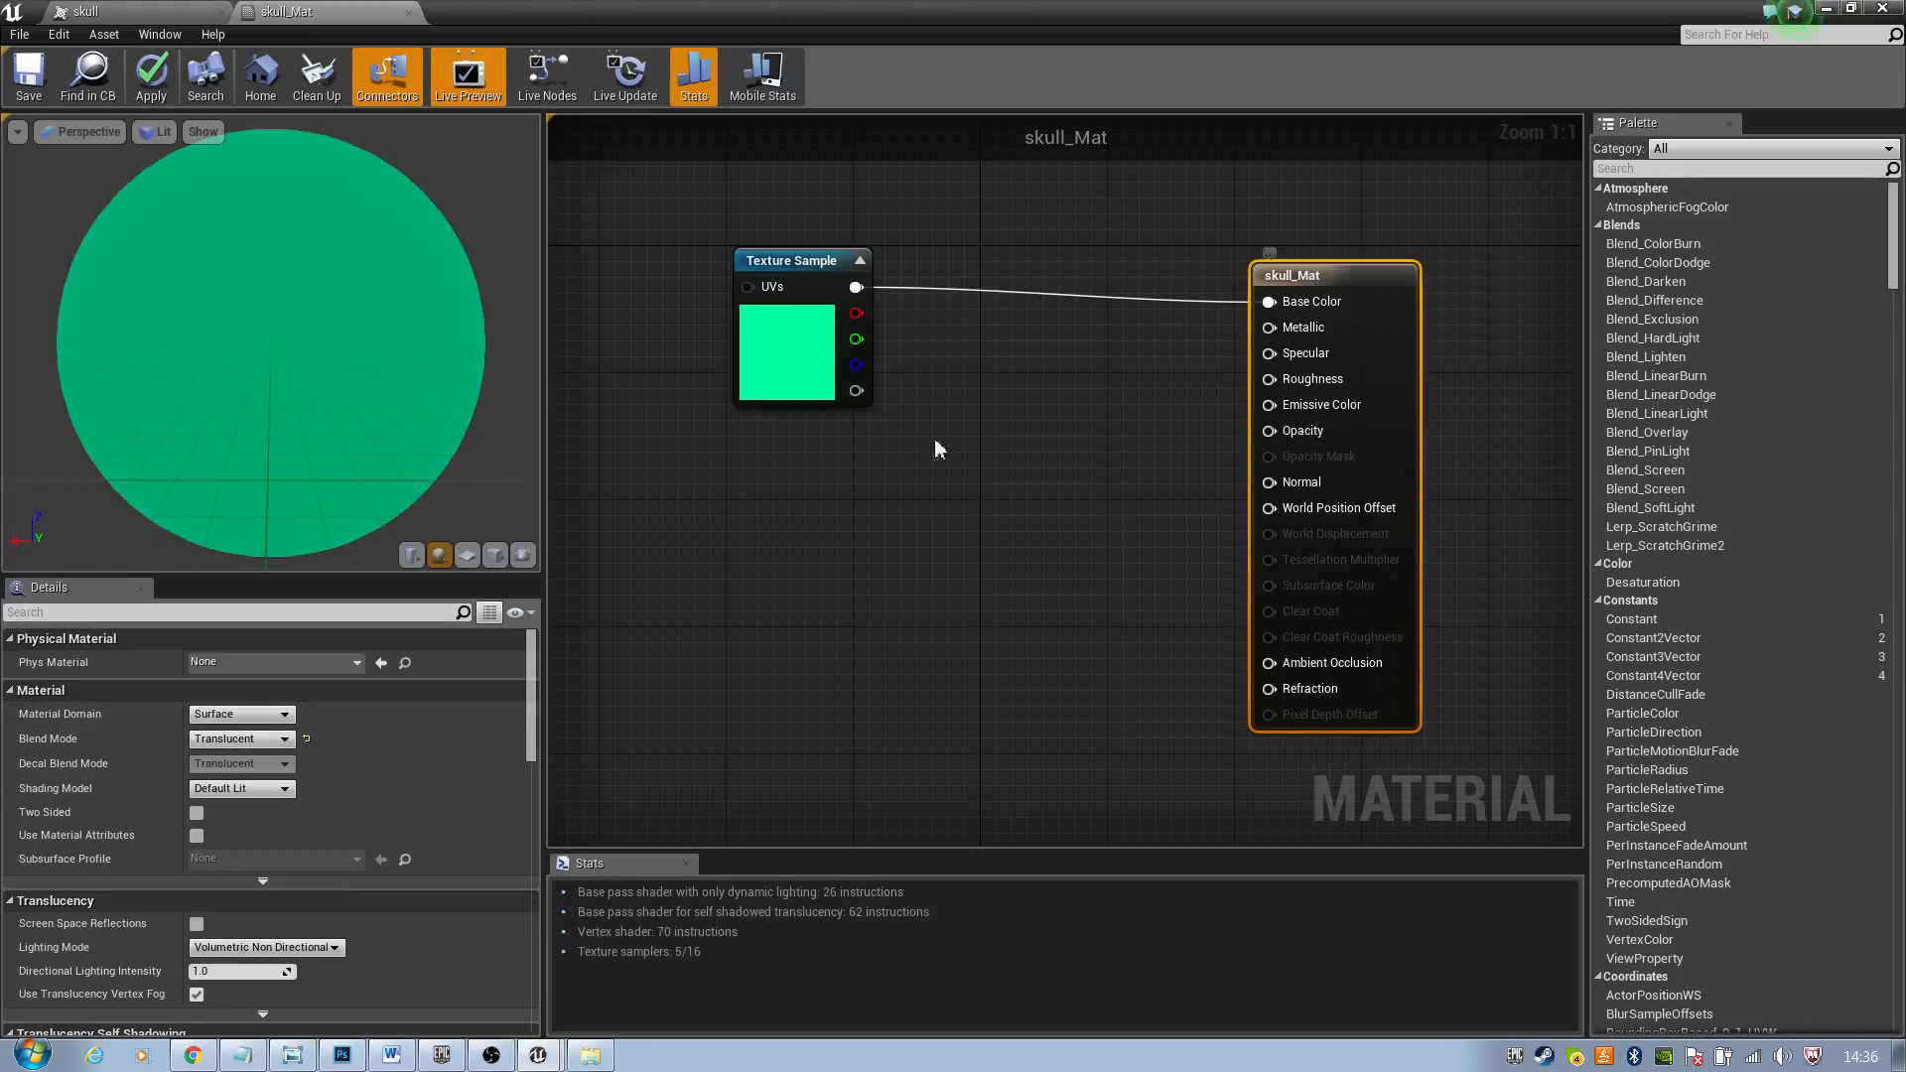
drag(857, 391, 1266, 433)
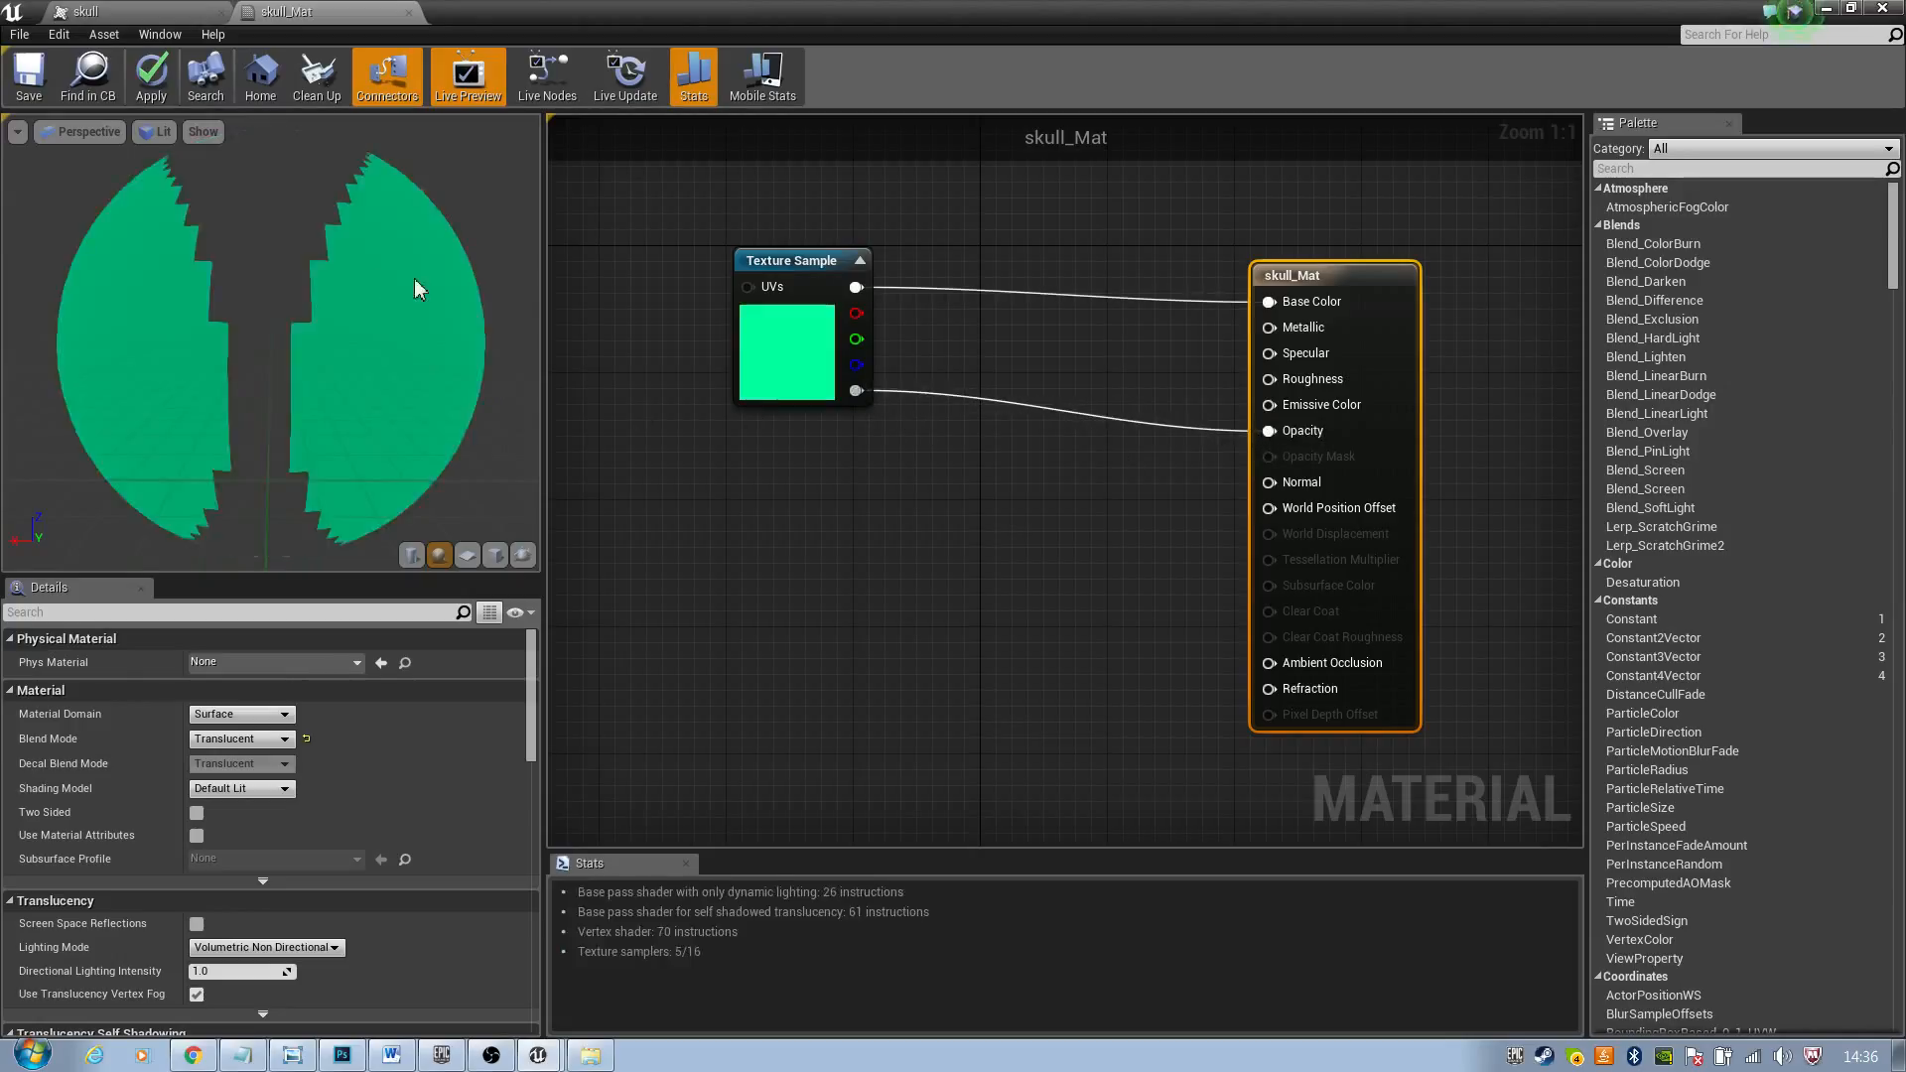
Preview the material on a plane and examine the skull from the front
drag(414, 278, 402, 366)
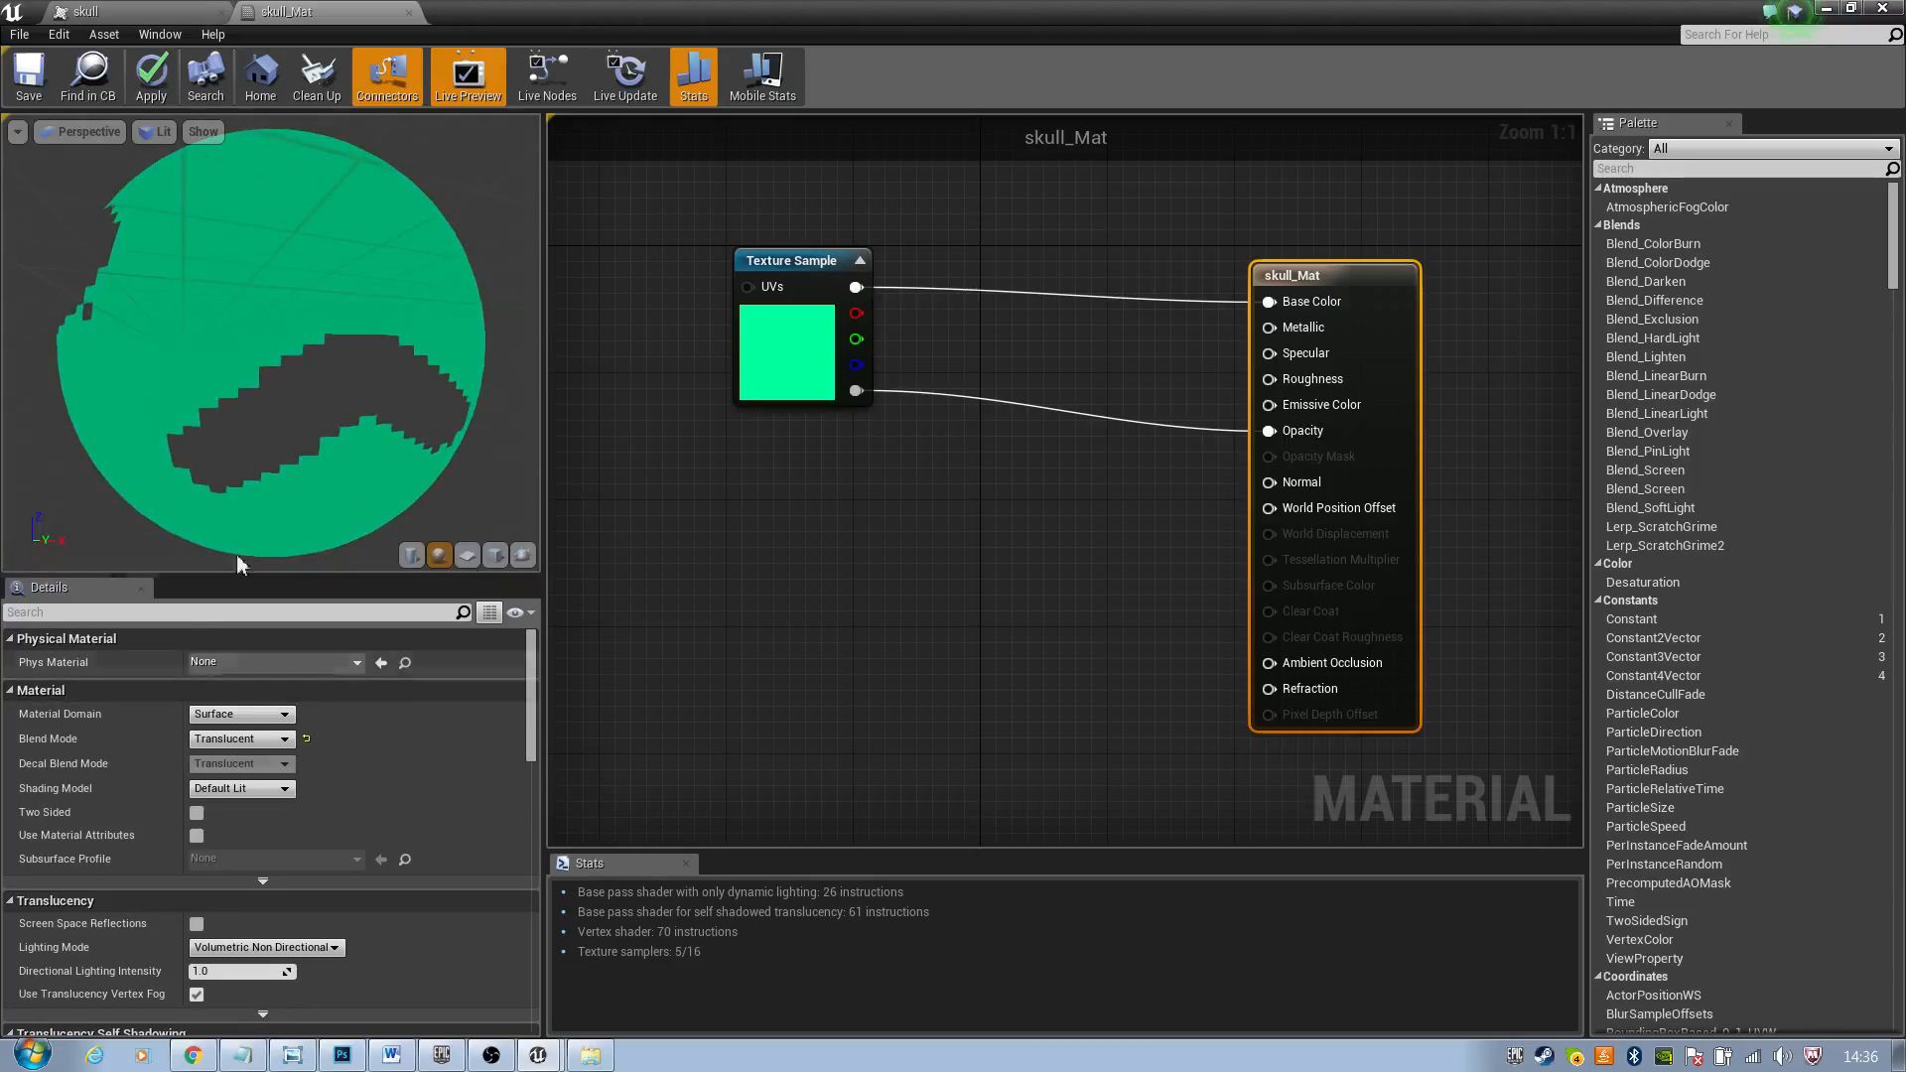
click(467, 556)
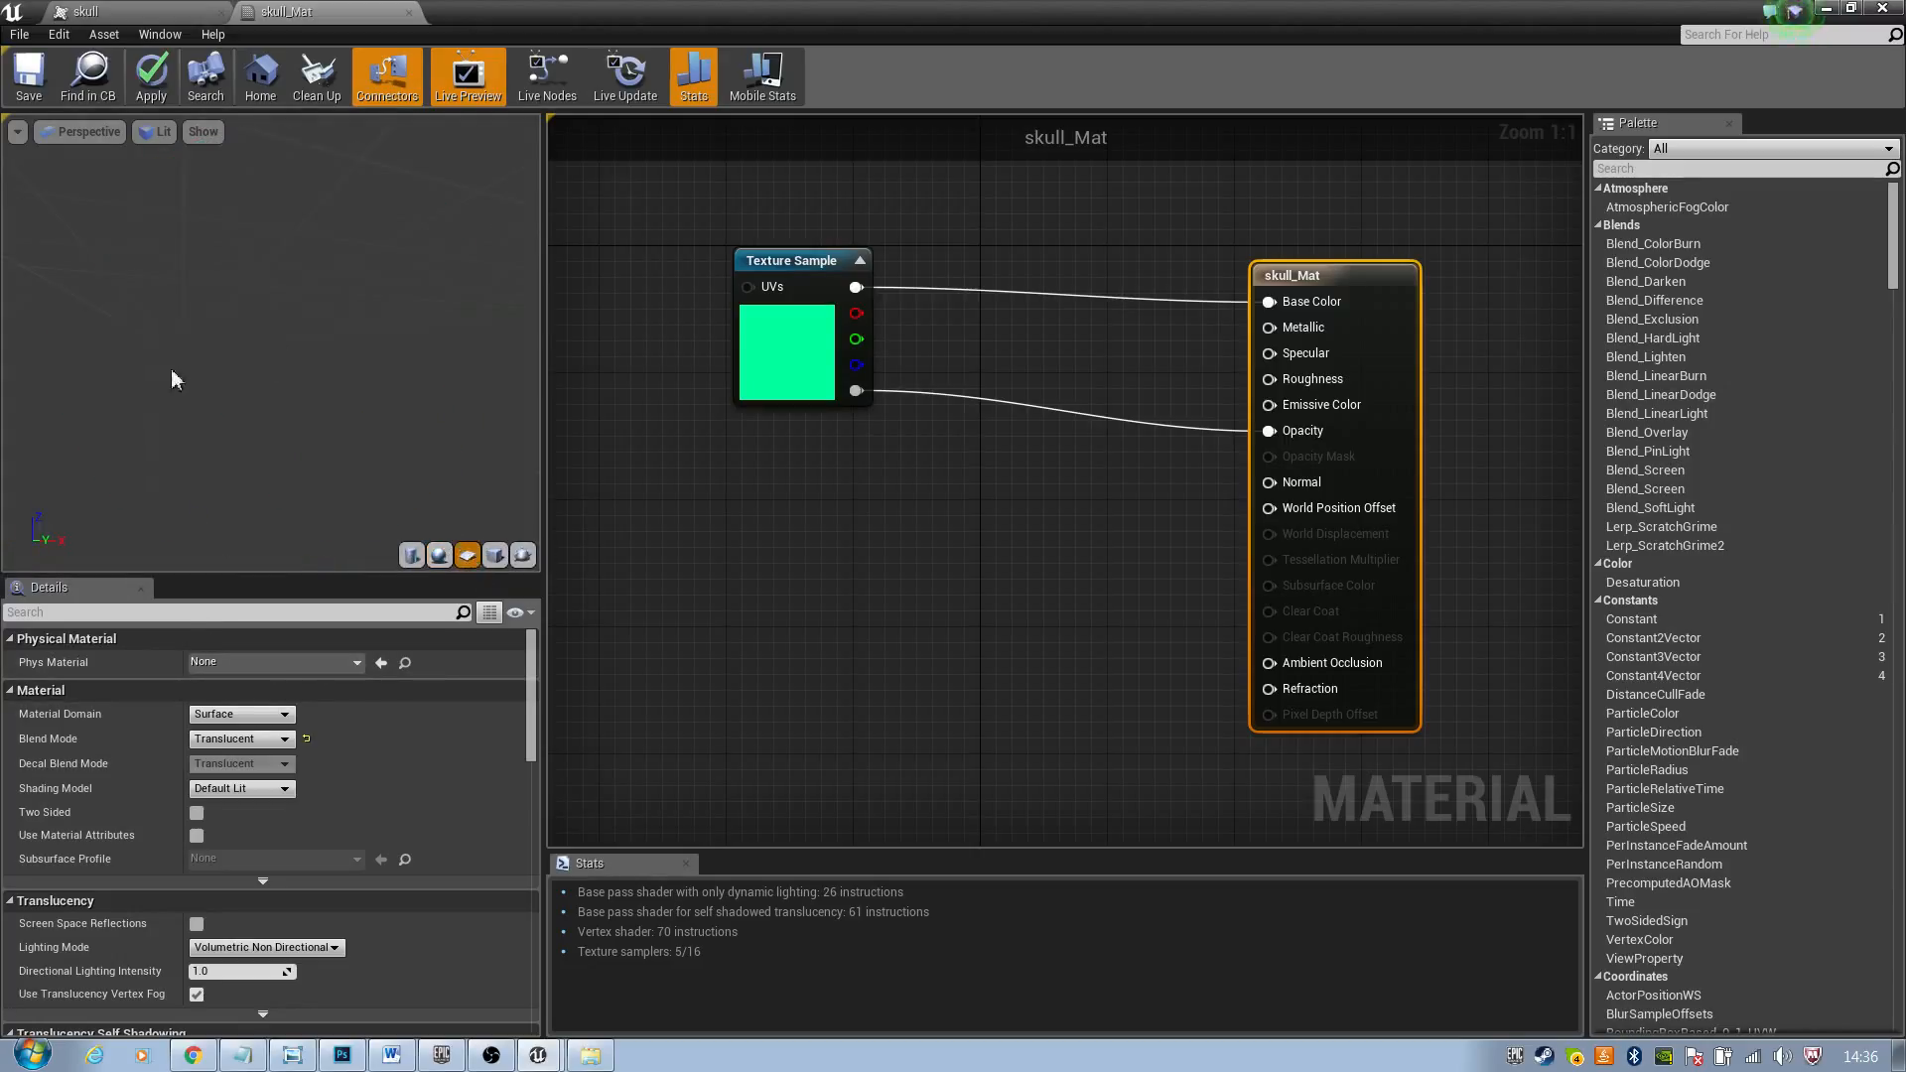
drag(170, 367, 377, 373)
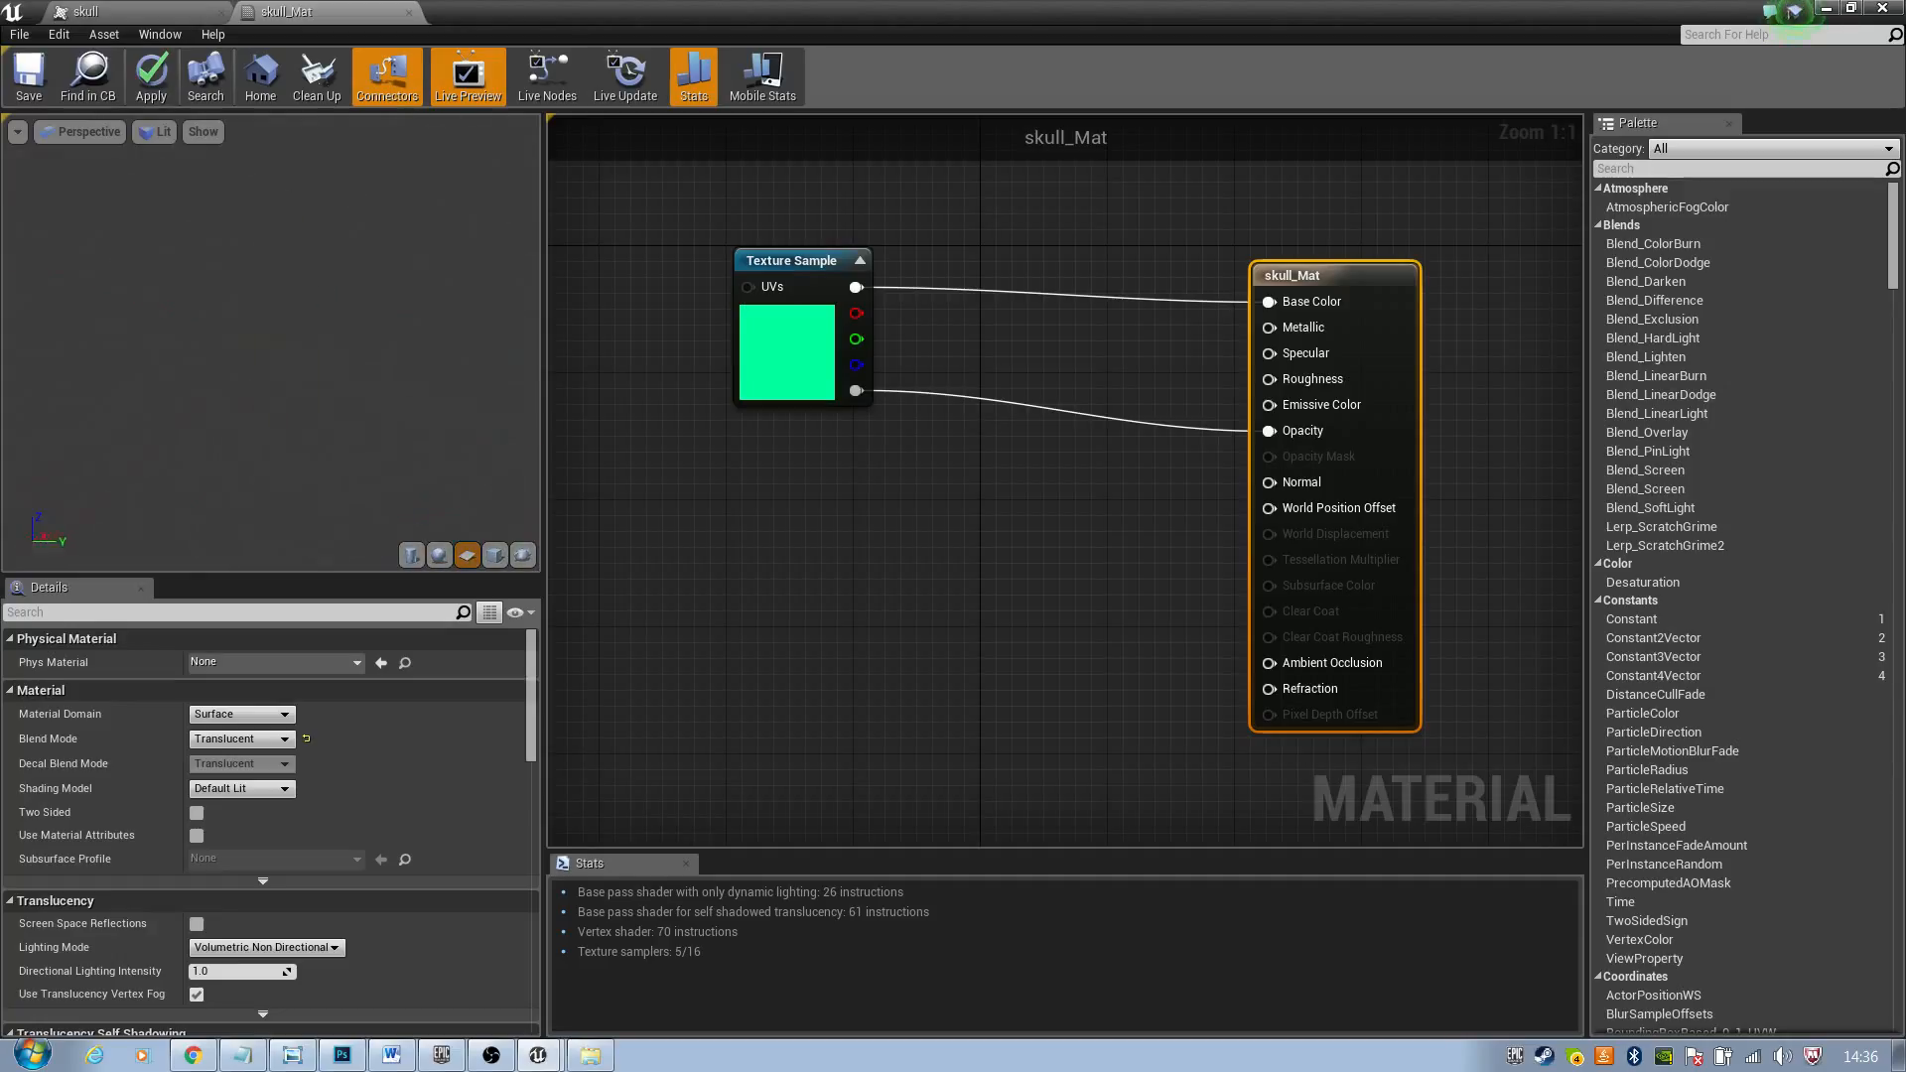
drag(270, 338, 234, 288)
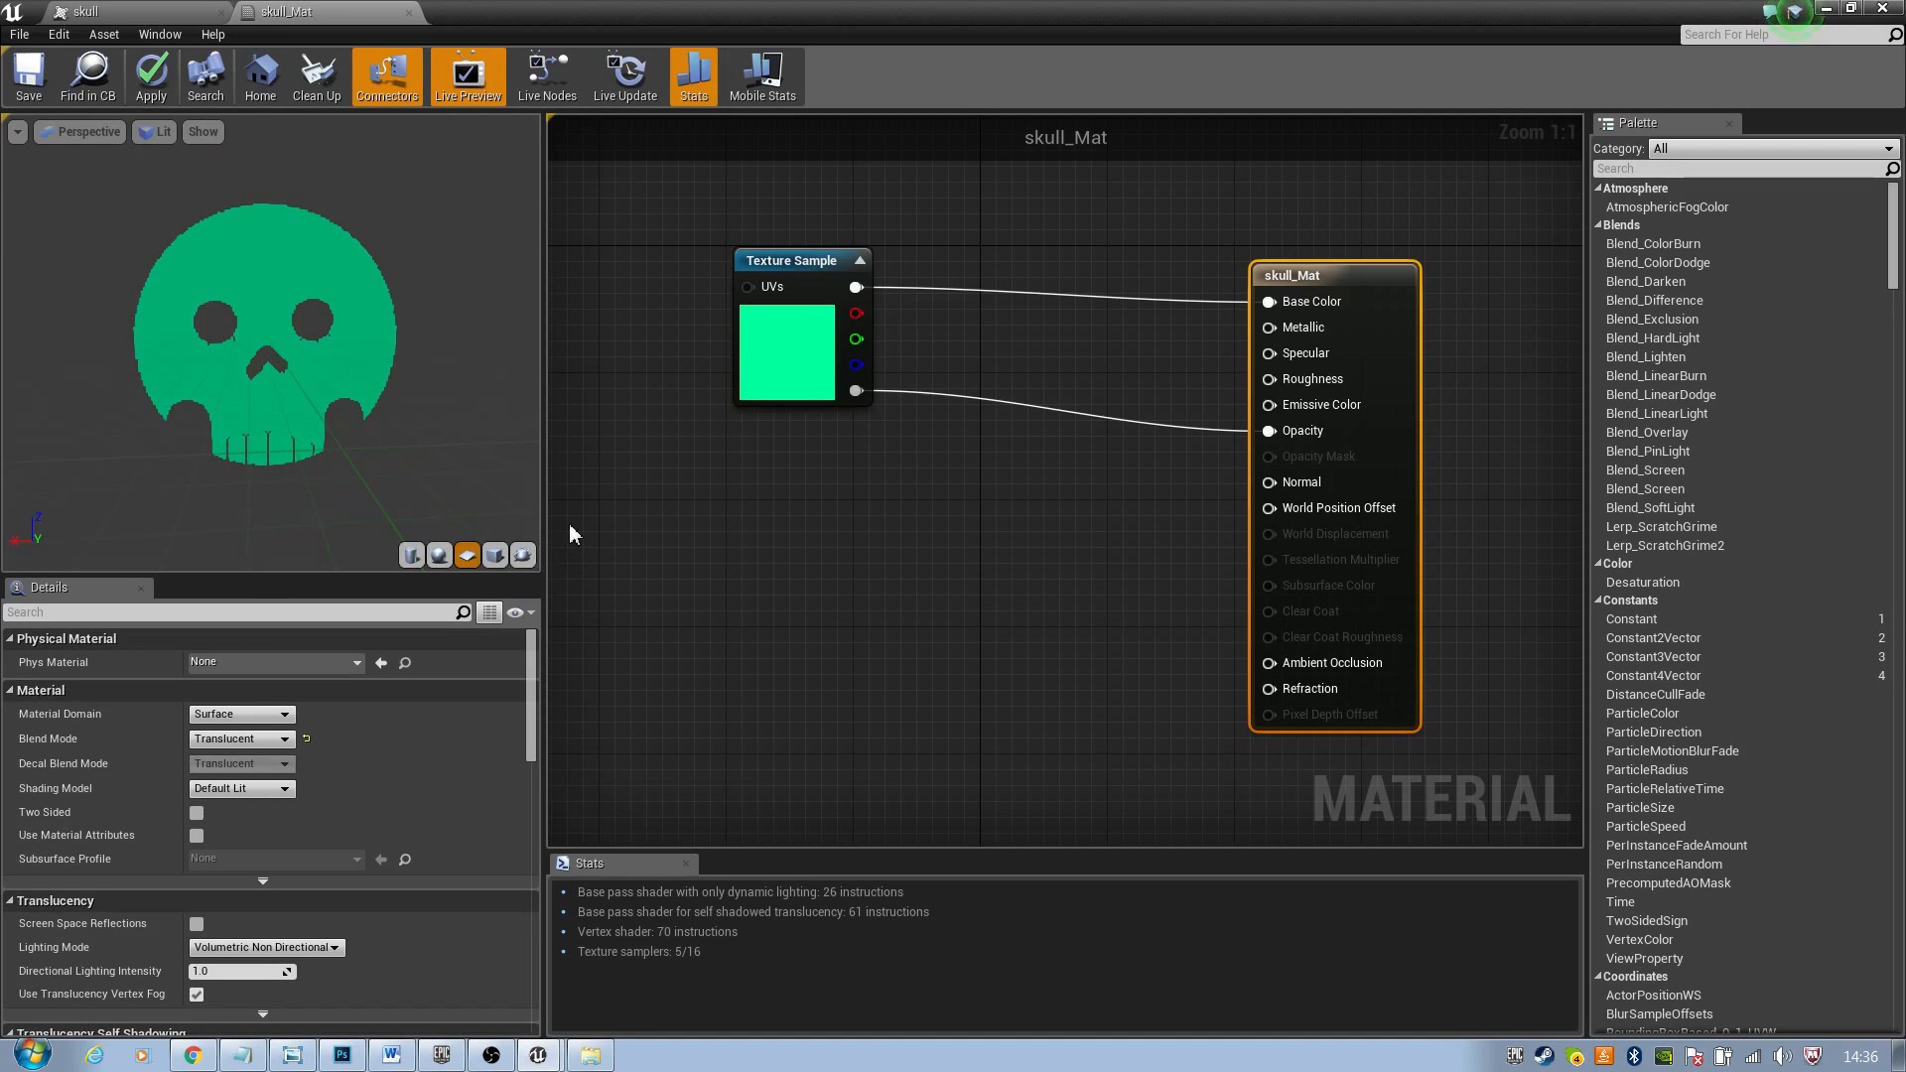
Reposition the Texture Sample node and connect its RGB output to Emissive Color as well
right_drag(915, 534, 853, 533)
drag(752, 286, 752, 323)
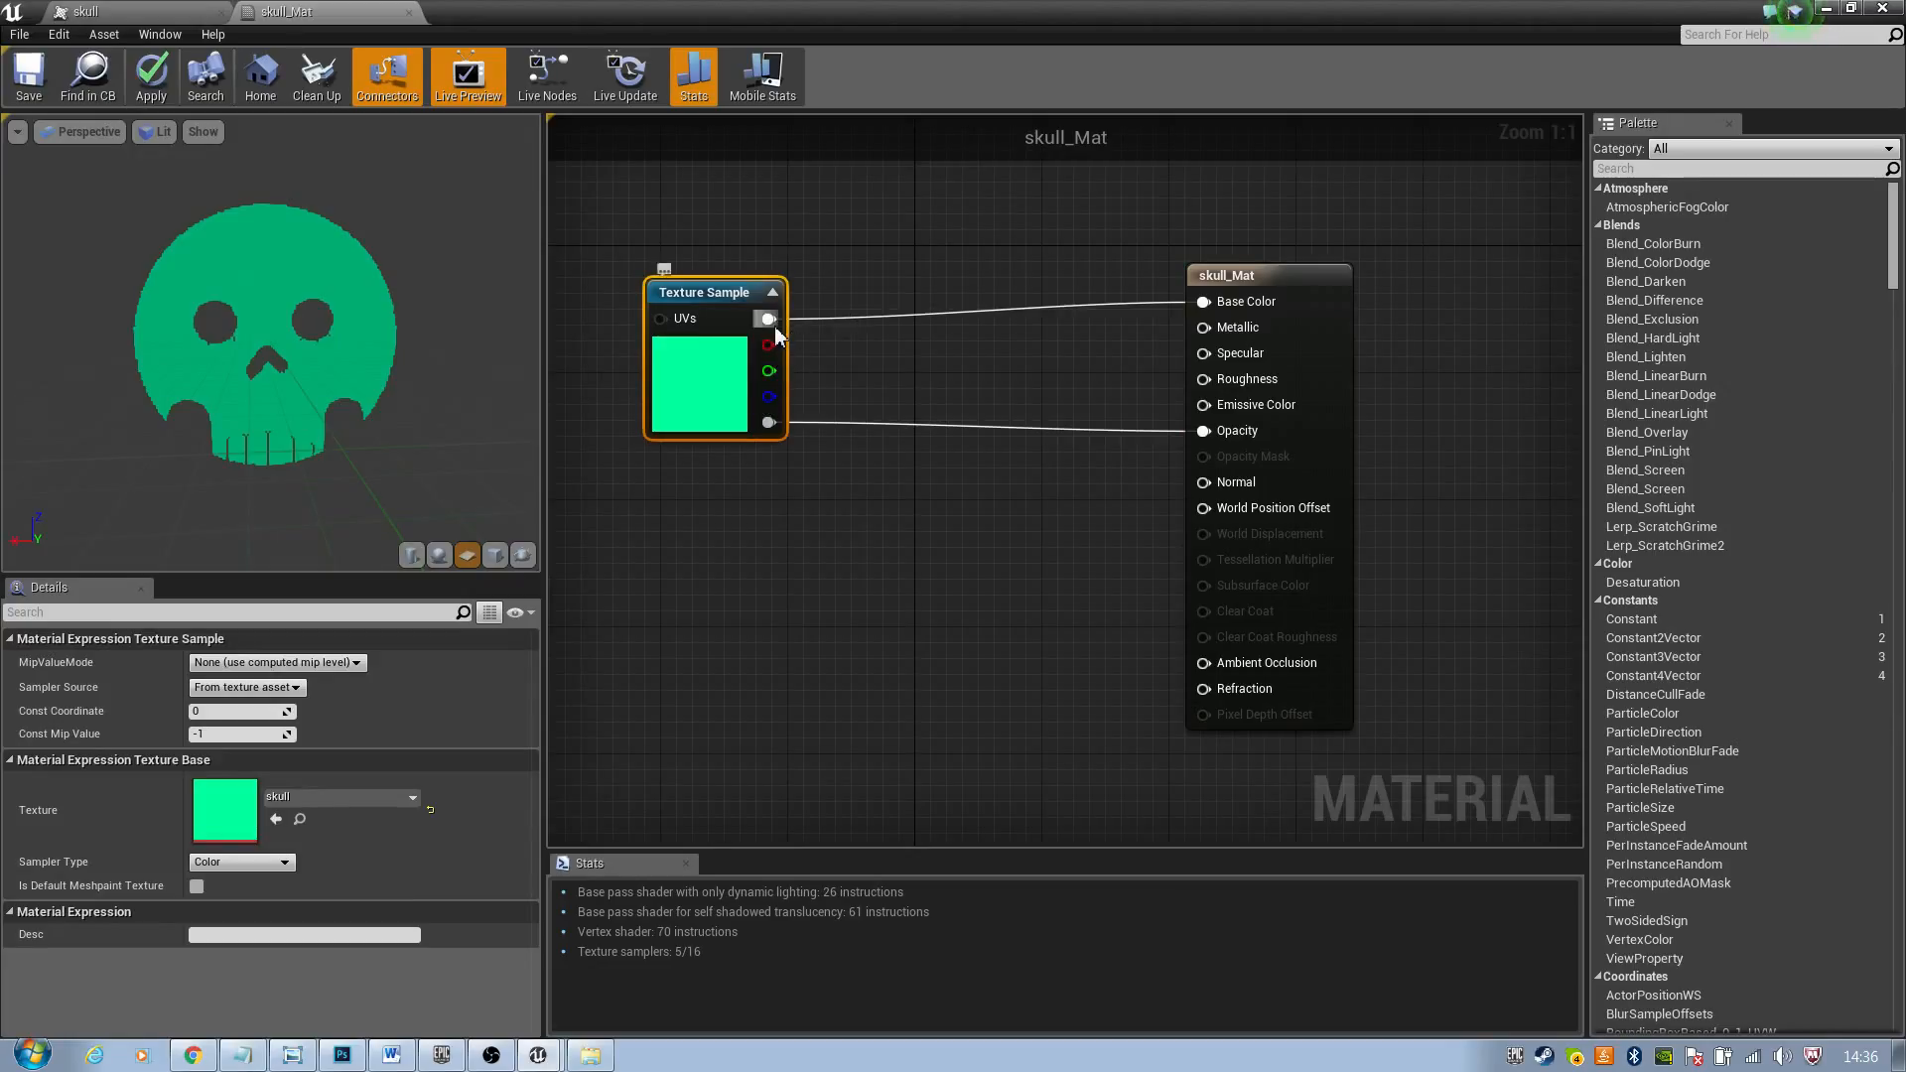
drag(774, 326, 943, 375)
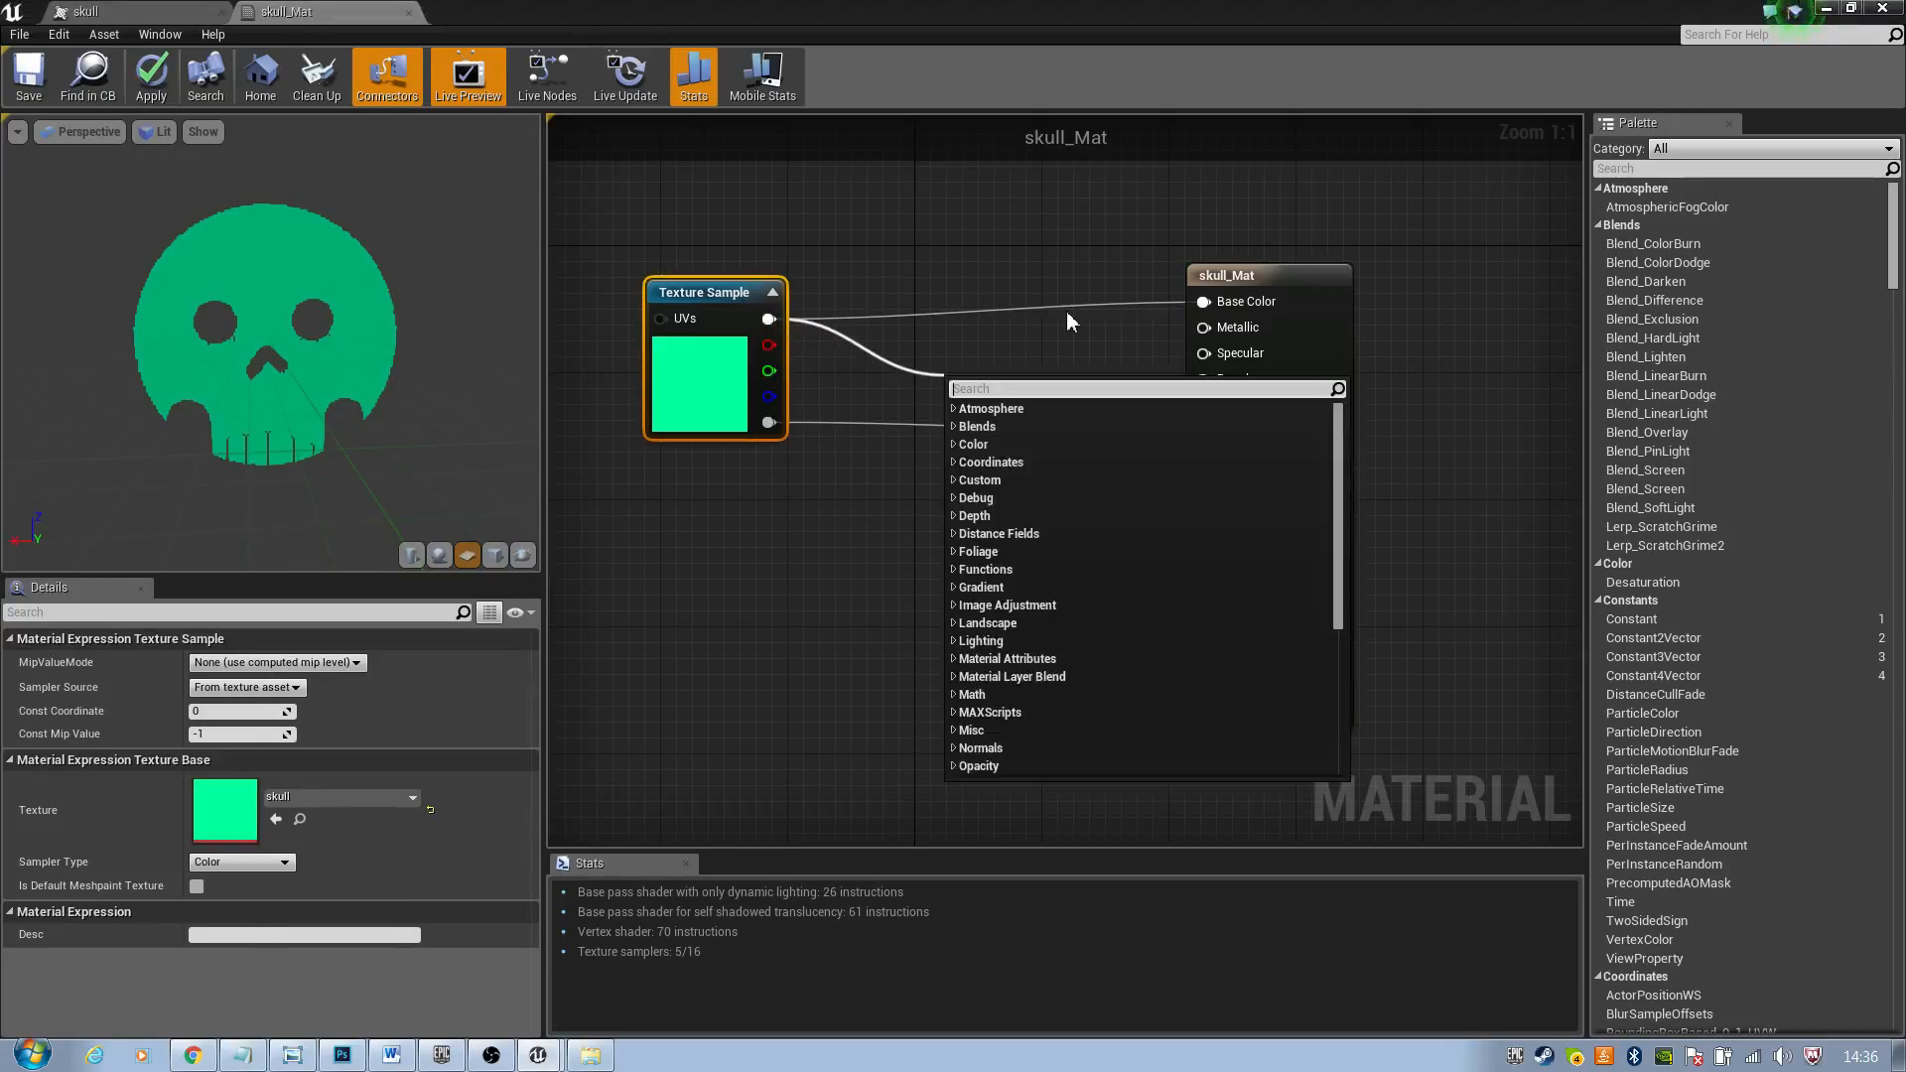
click(1066, 311)
drag(768, 318, 1205, 407)
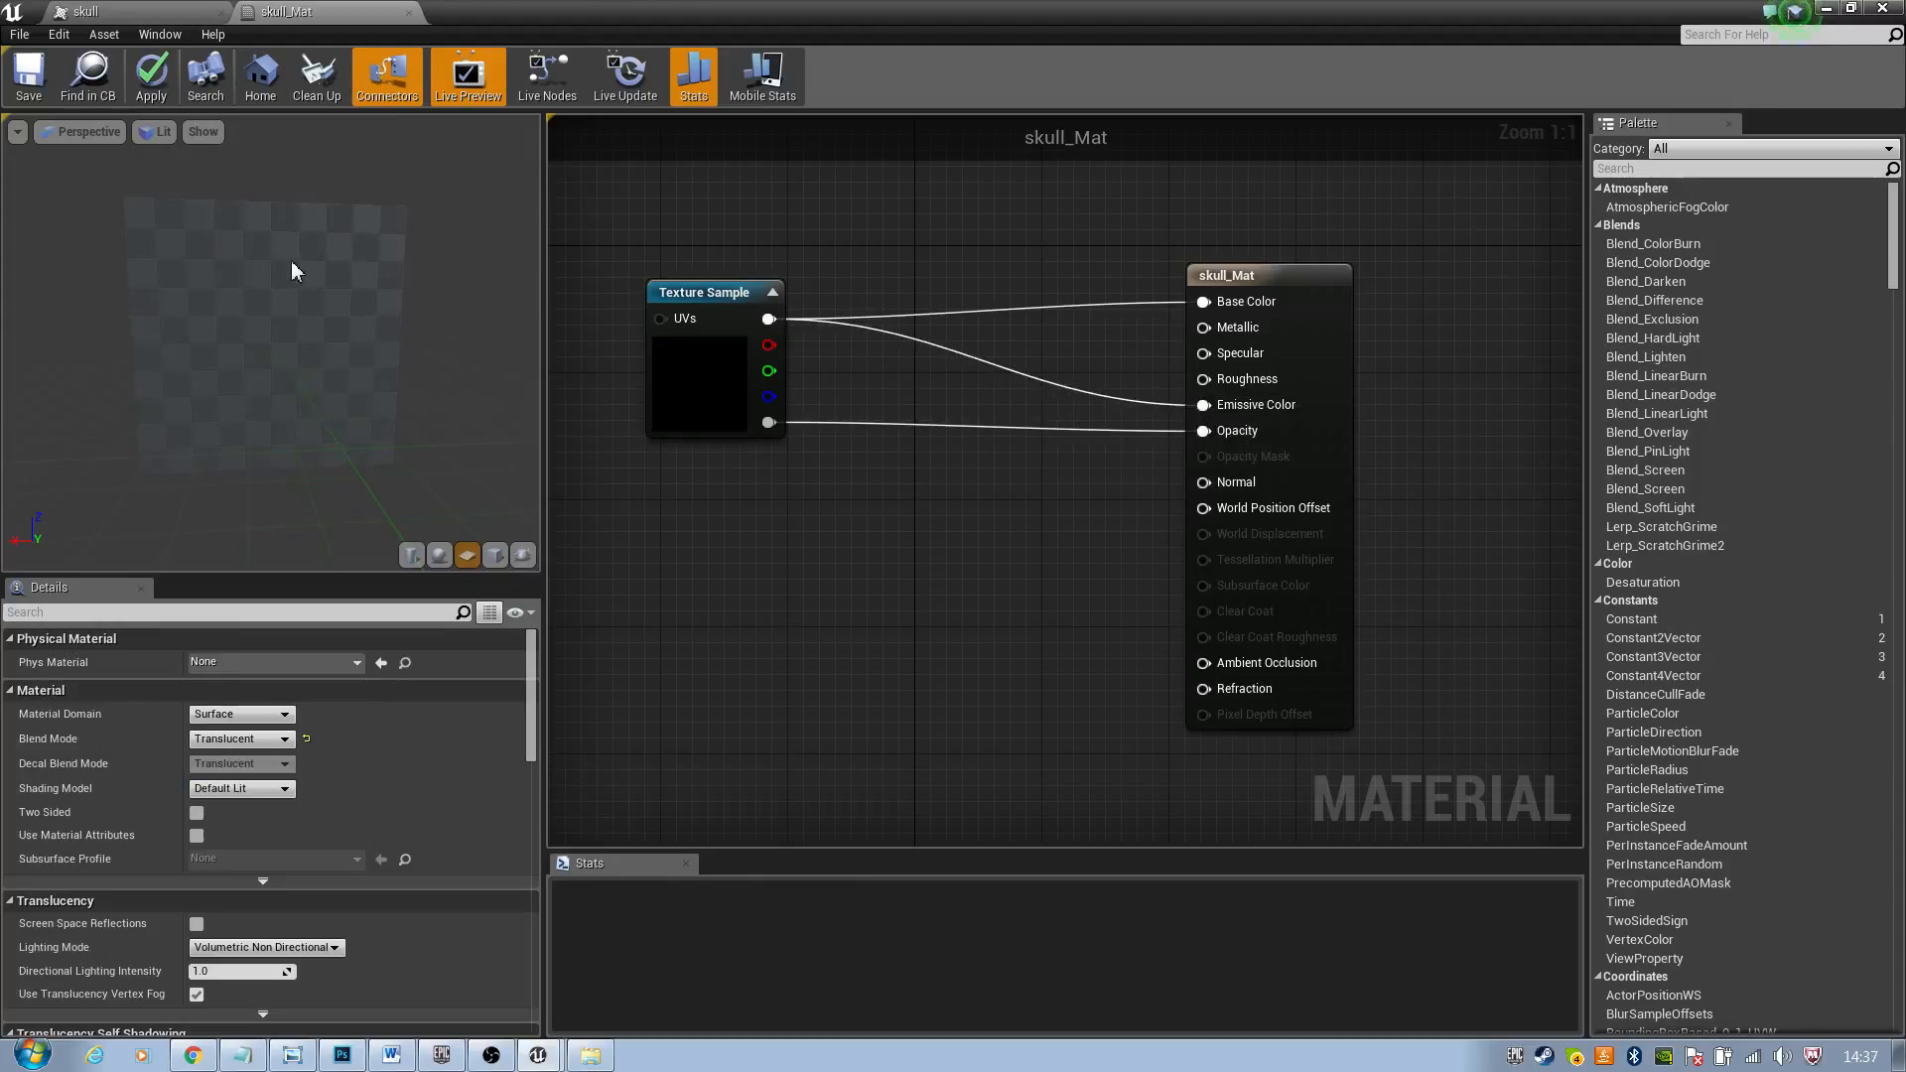
drag(343, 283, 412, 289)
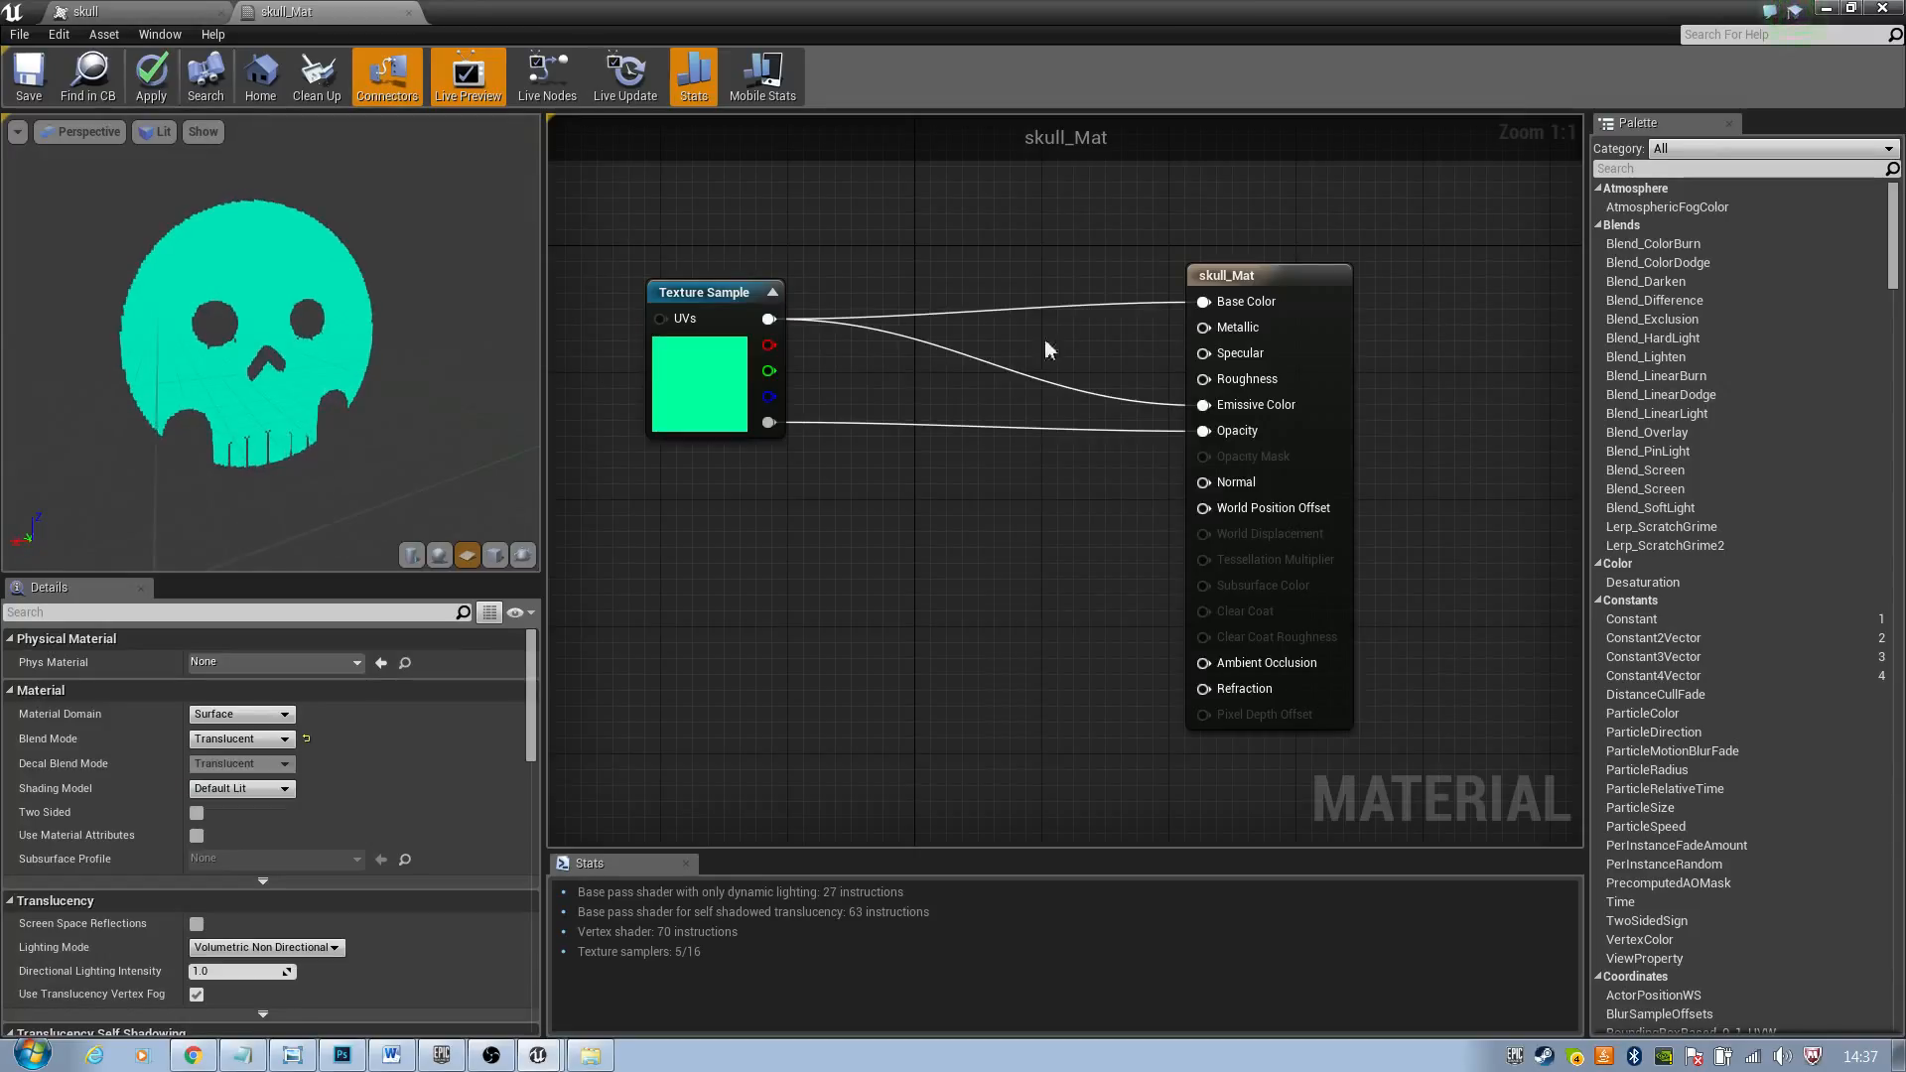
Insert a Multiply node between the Texture Sample's RGB output and Emissive Color
right_click(876, 378)
click(794, 330)
drag(770, 327, 941, 369)
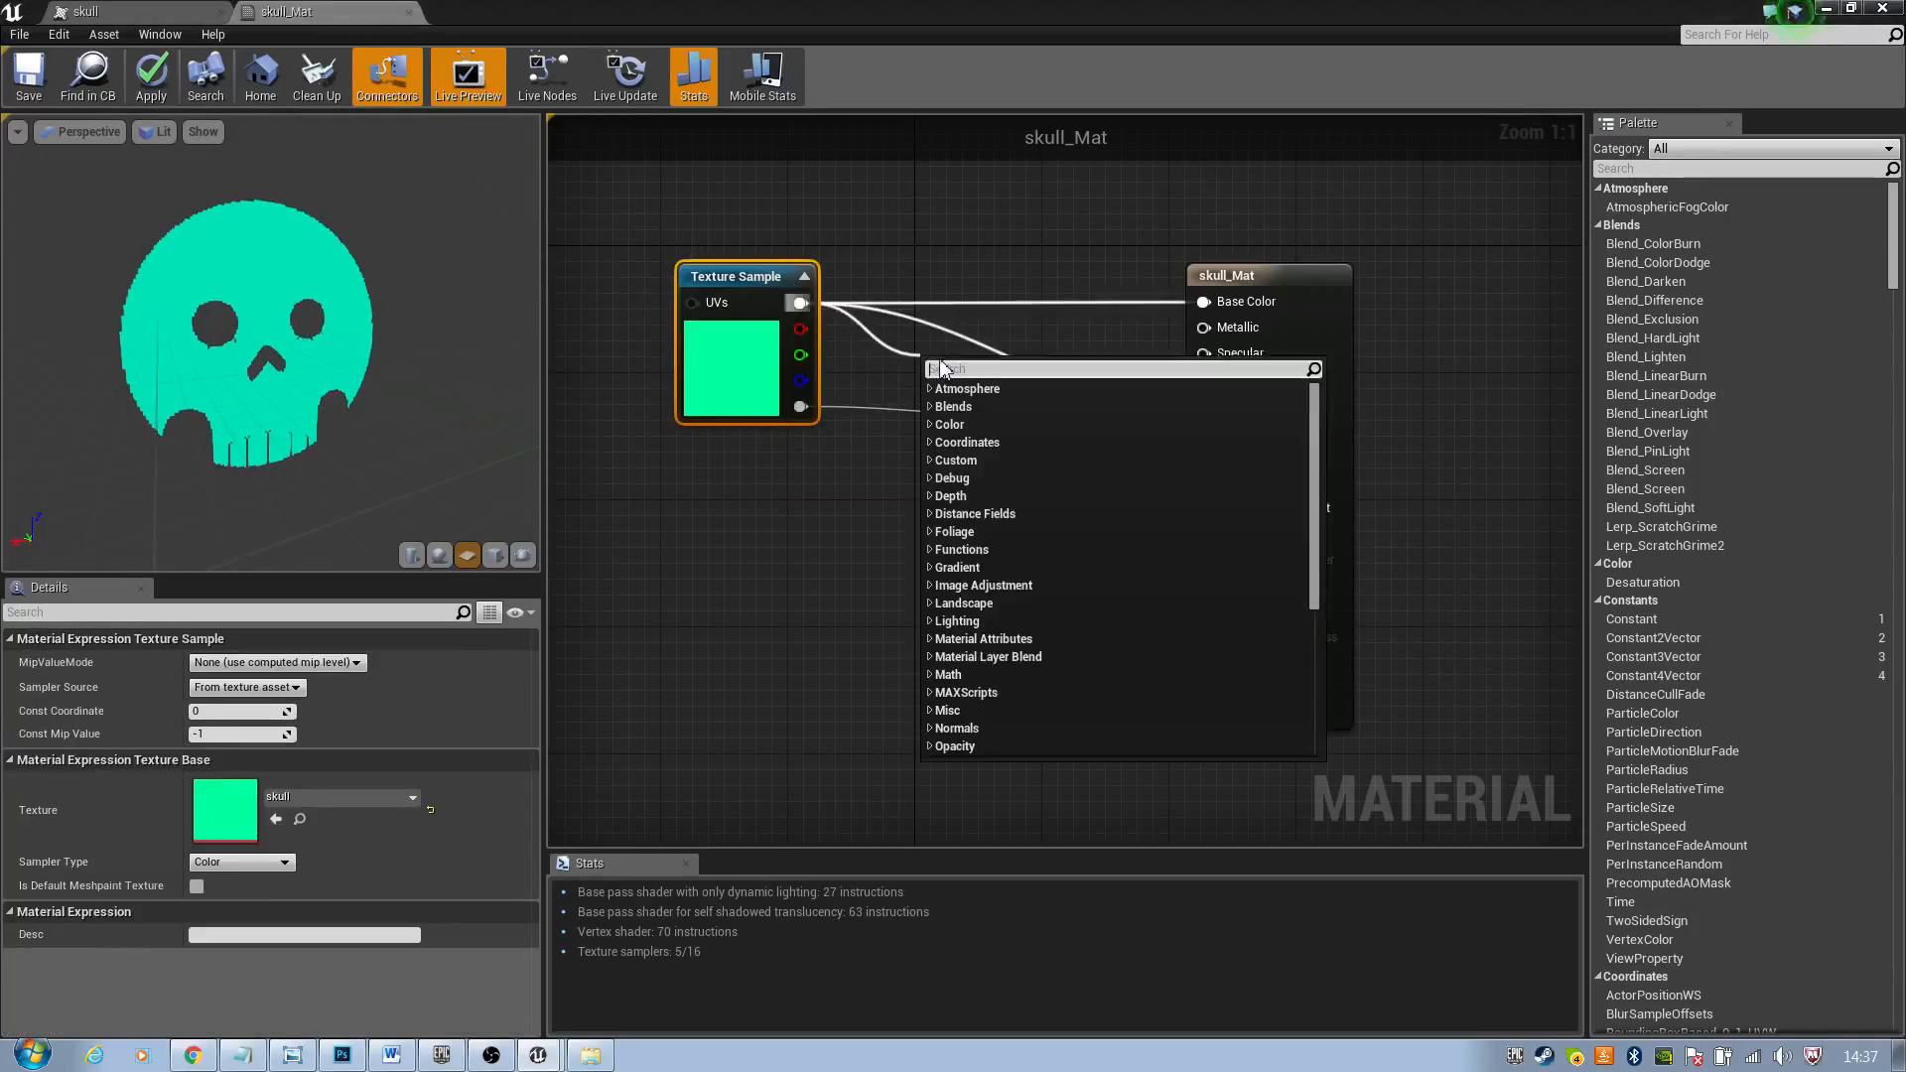
text(mul)
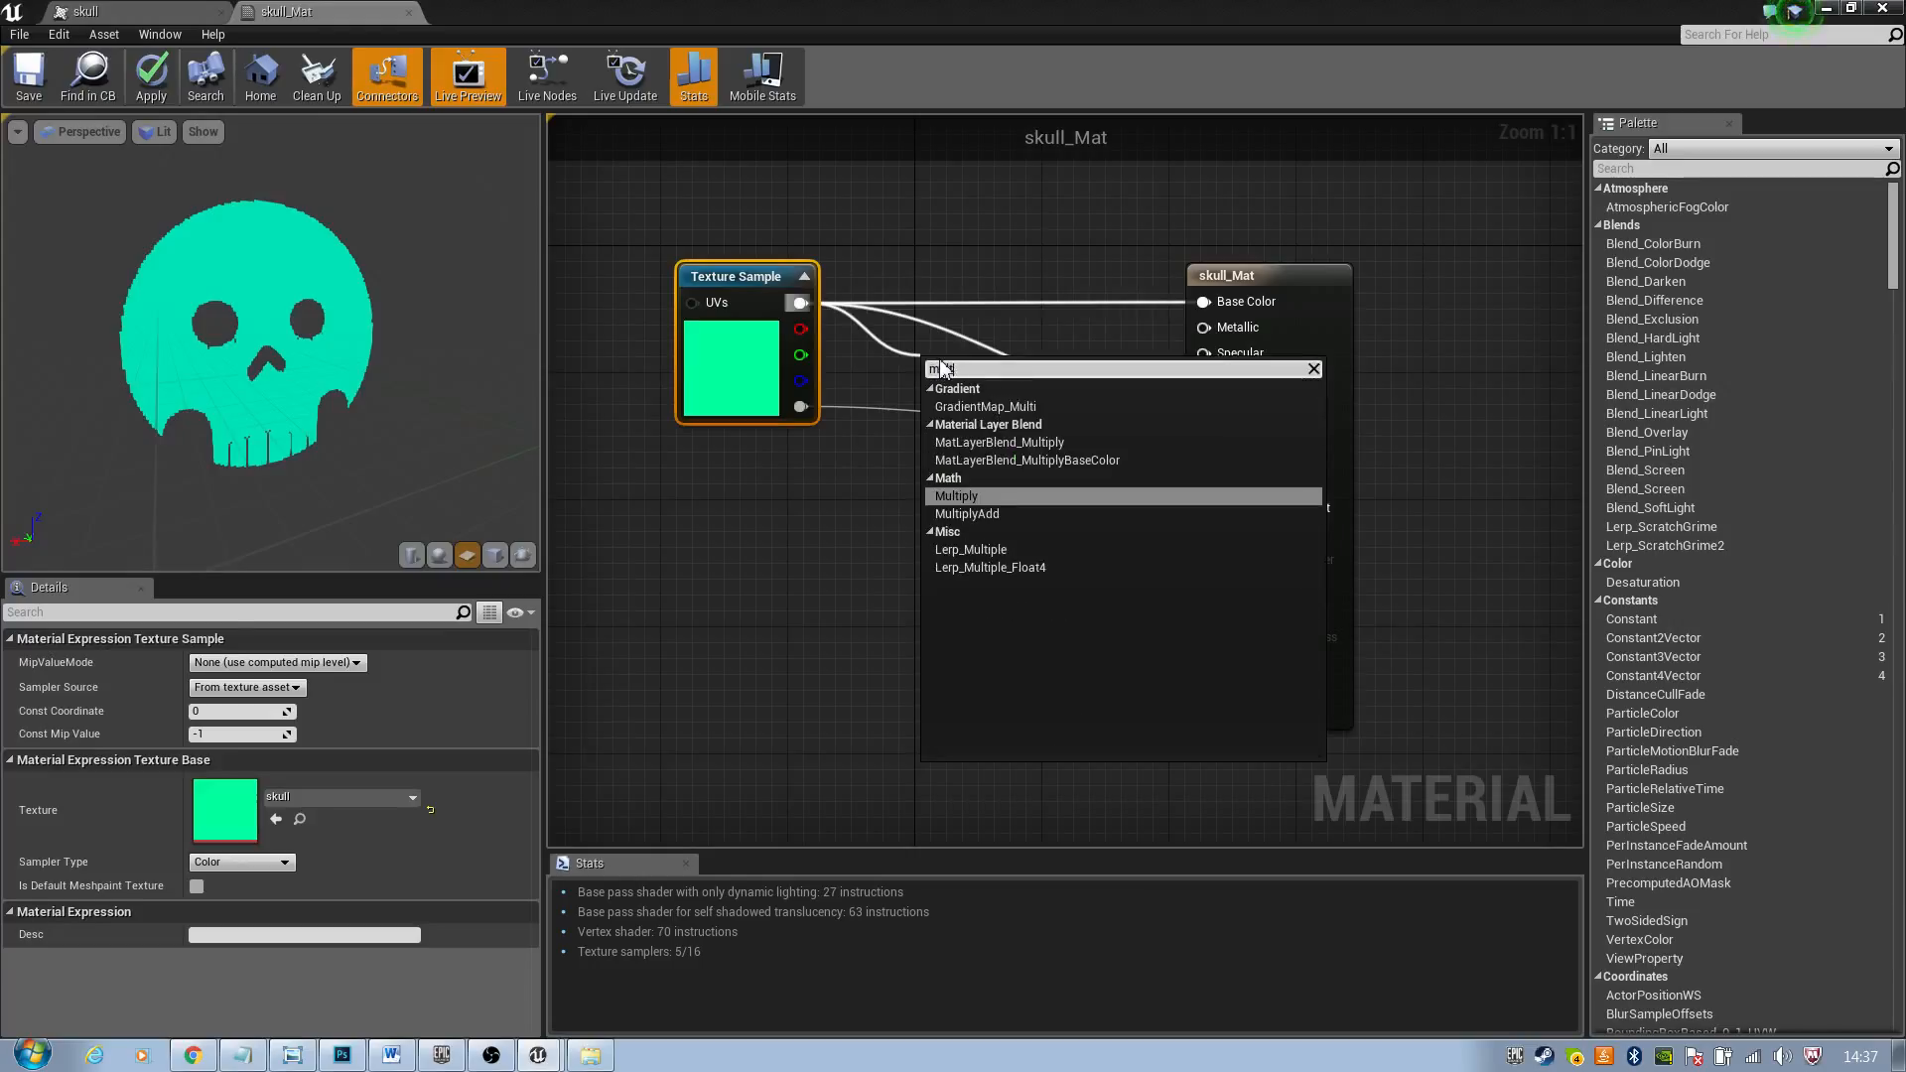
key(Return)
drag(984, 385, 1206, 404)
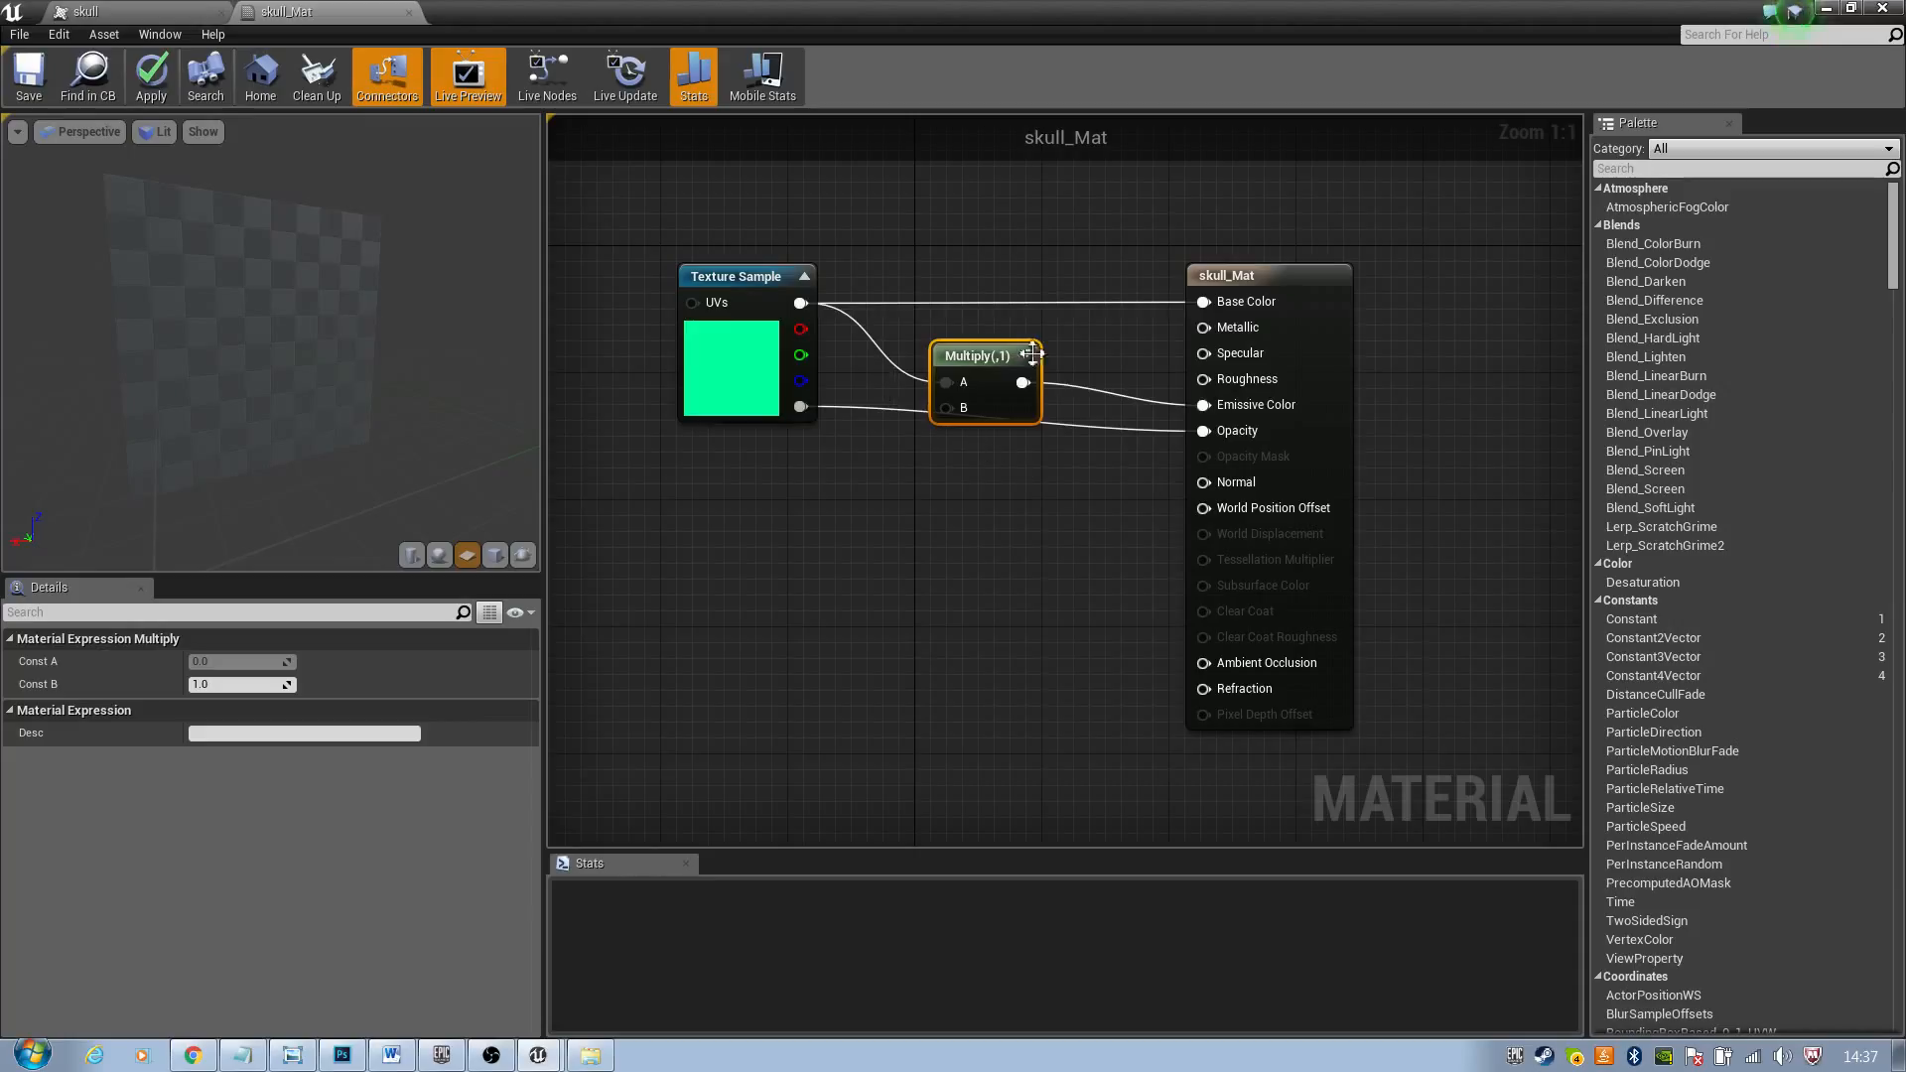
drag(988, 375, 1004, 344)
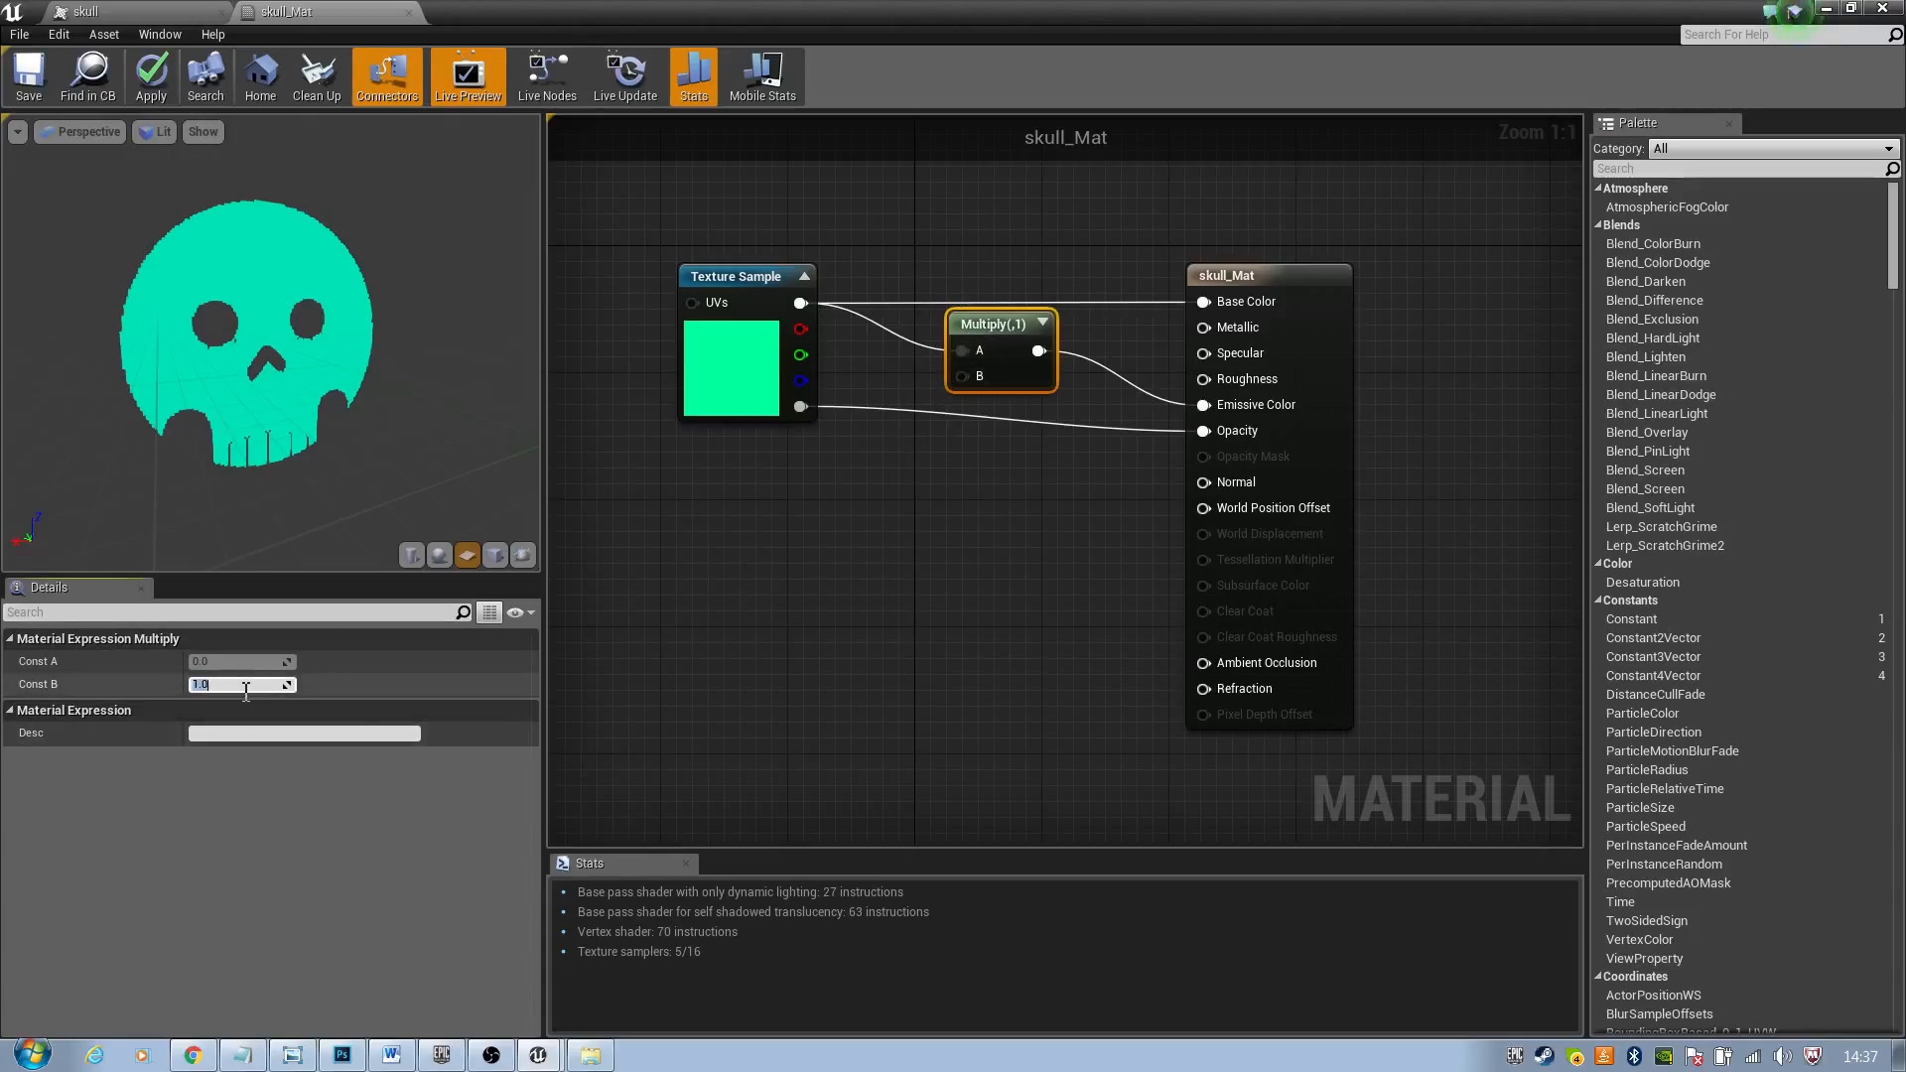
Set the Multiply node's Const B to 3 to strengthen the skull's glow
key(Return)
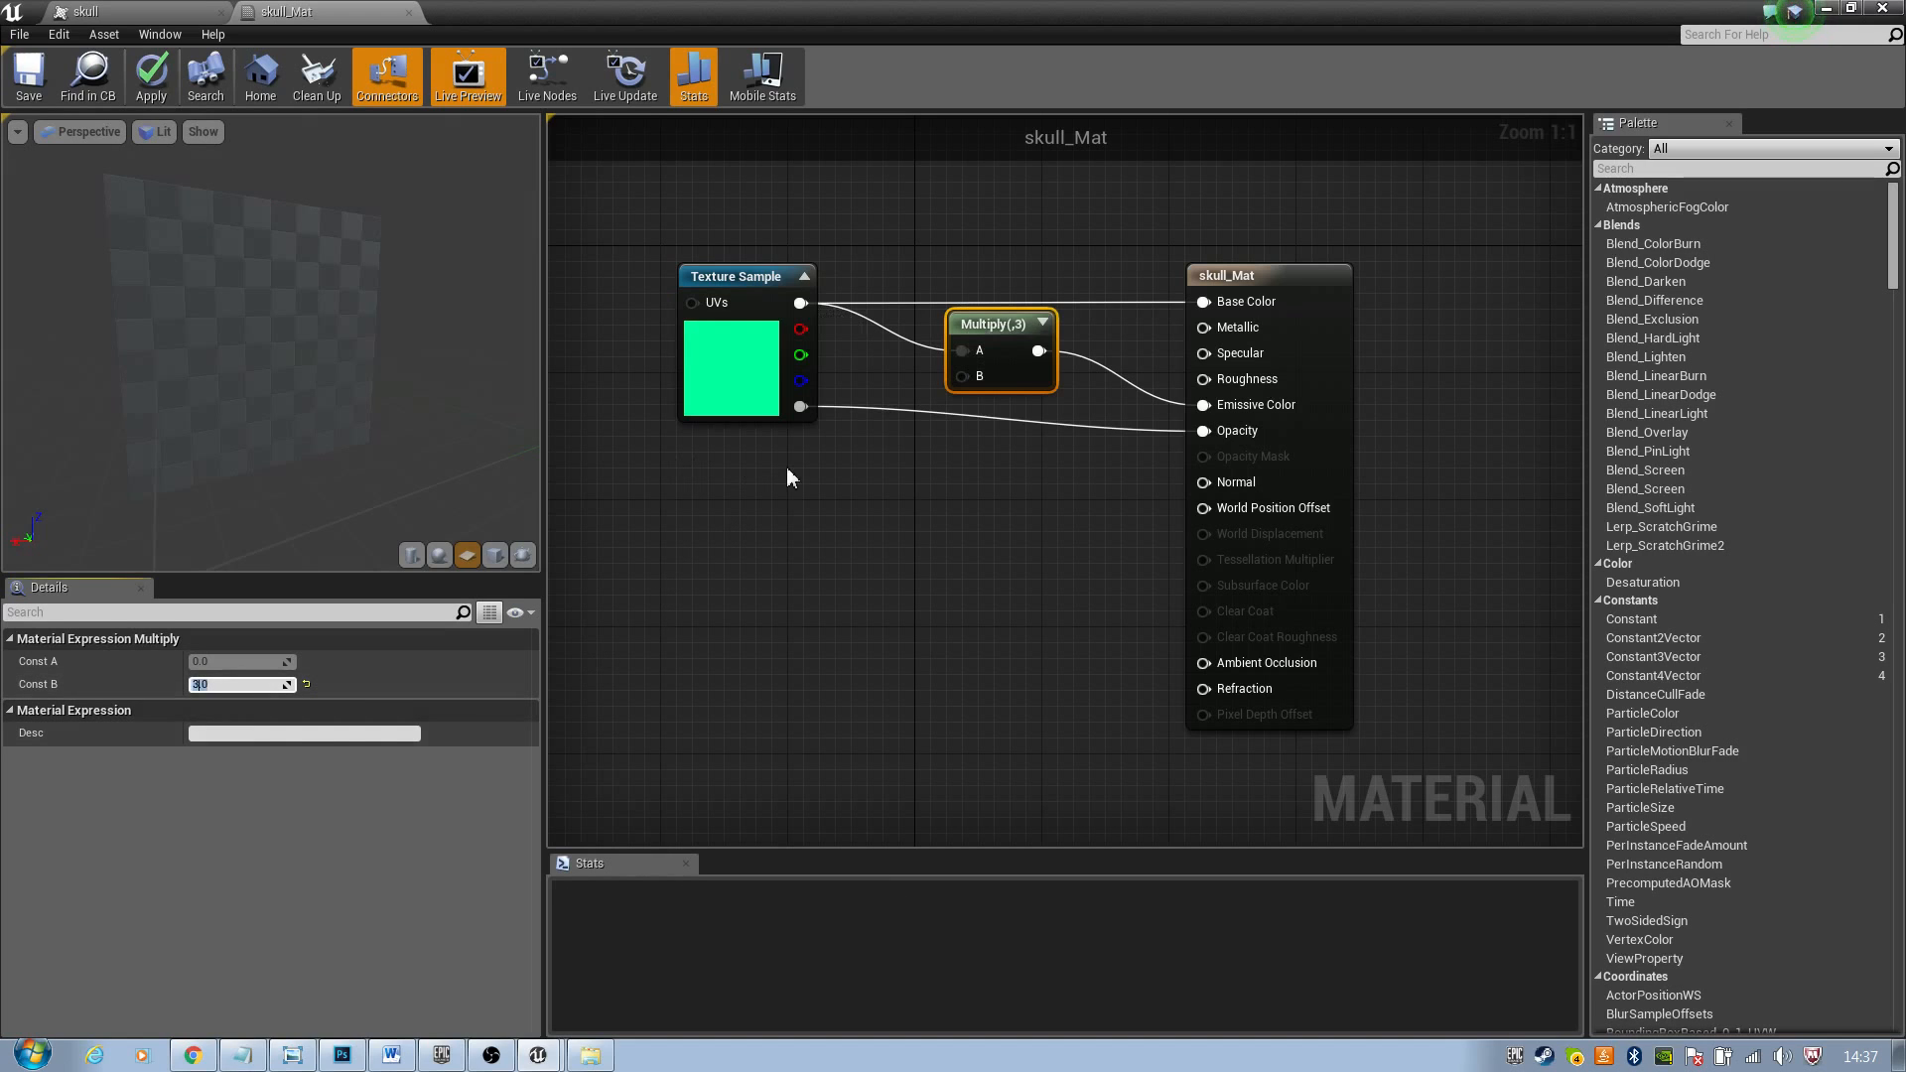
click(913, 518)
mouse_move(5, 425)
mouse_down()
mouse_move(199, 426)
mouse_move(5, 425)
mouse_up()
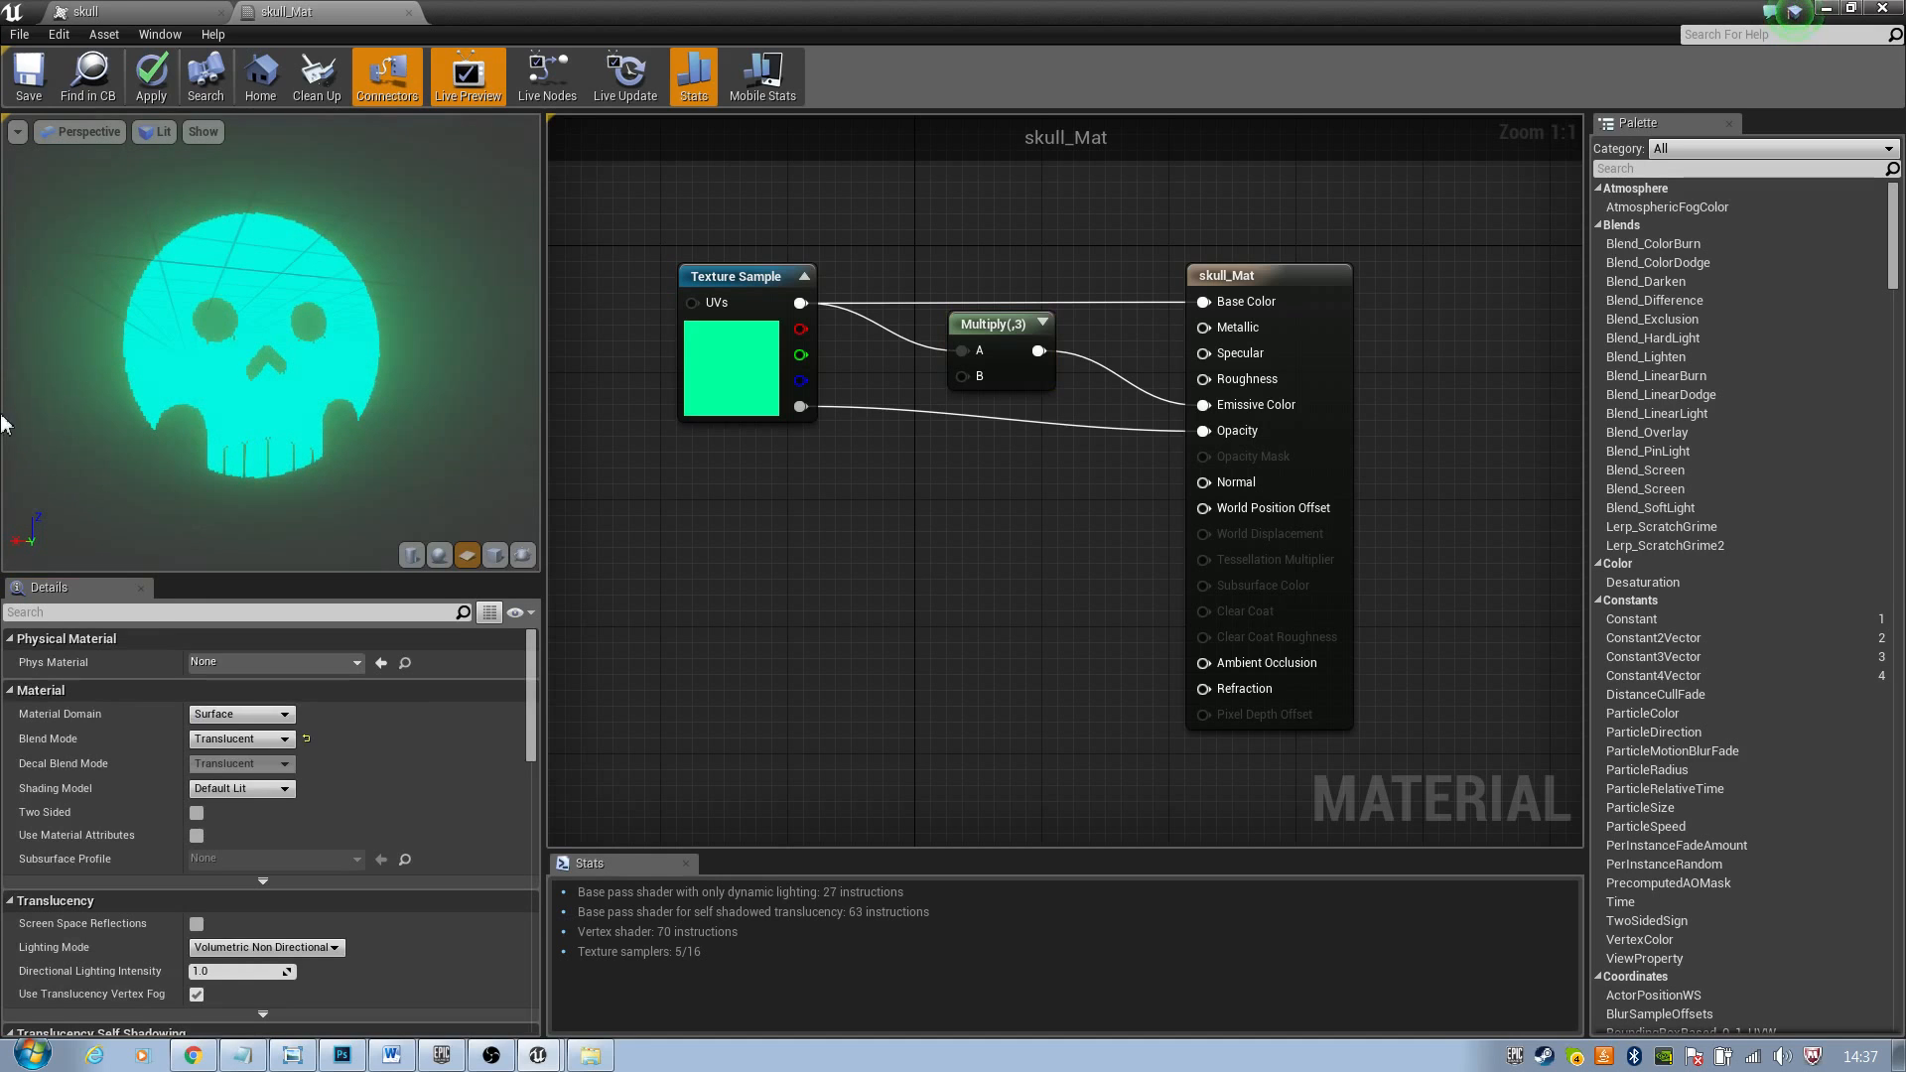
Switch the material preview to a sphere, apply the material changes and examine the glowing result from several angles
click(439, 554)
mouse_move(333, 359)
mouse_down()
mouse_move(308, 359)
mouse_move(387, 352)
mouse_move(342, 362)
mouse_up()
click(151, 74)
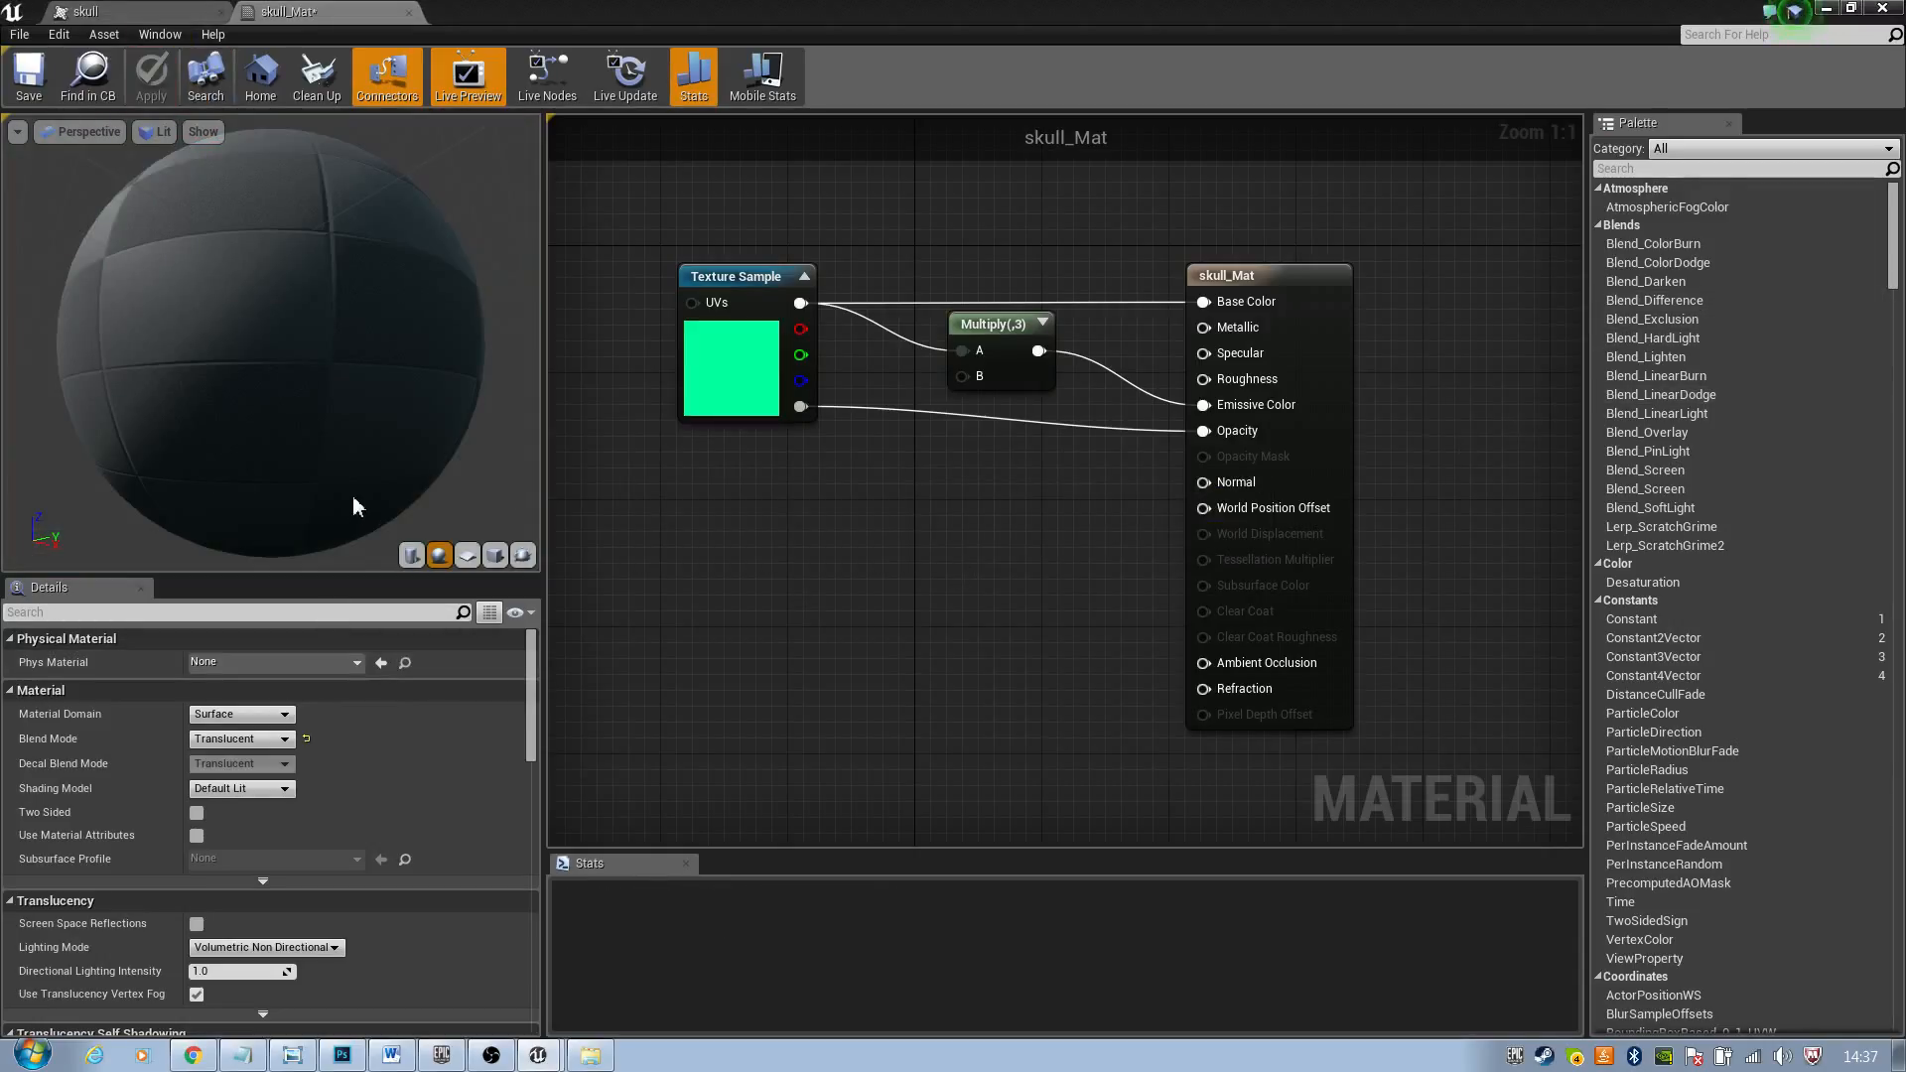
drag(374, 375, 324, 238)
drag(189, 314, 189, 314)
drag(336, 300, 337, 300)
drag(473, 224, 473, 224)
mouse_move(384, 279)
mouse_down()
mouse_move(404, 263)
mouse_move(379, 274)
mouse_up()
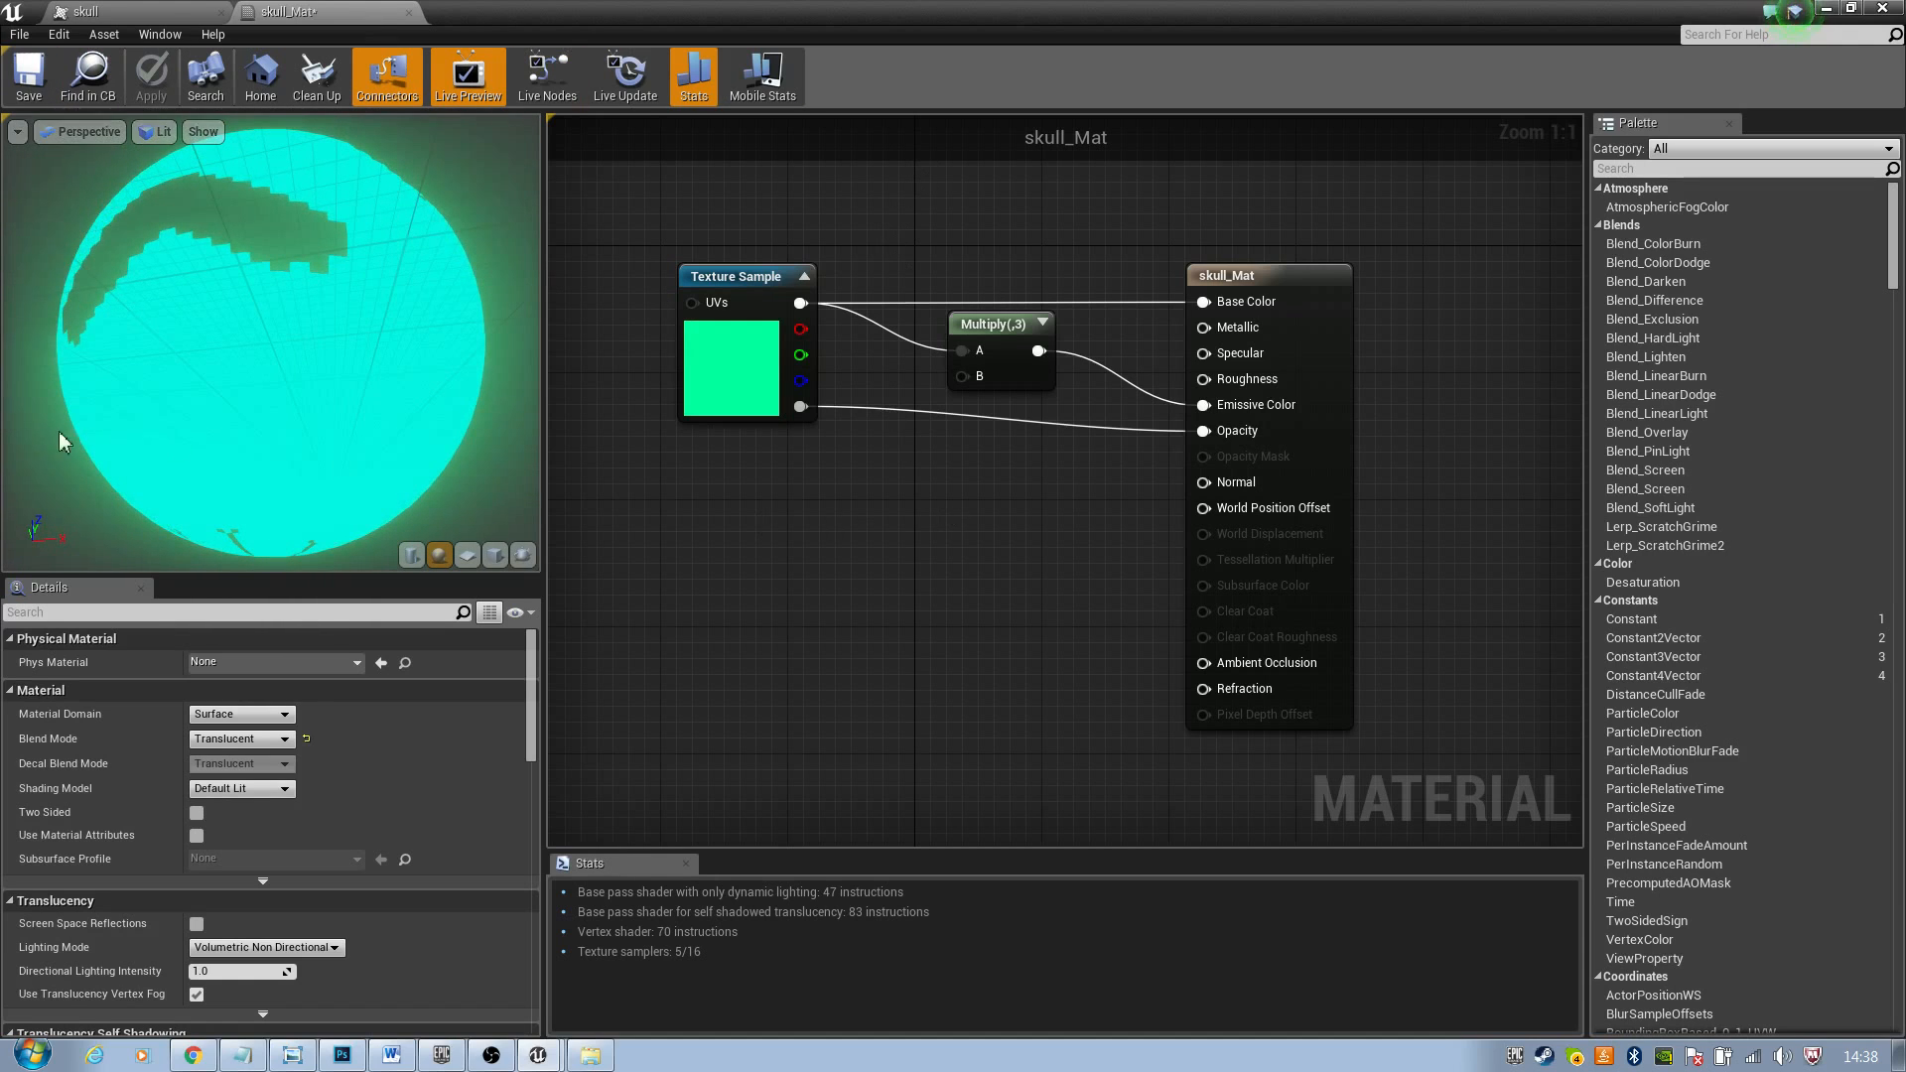